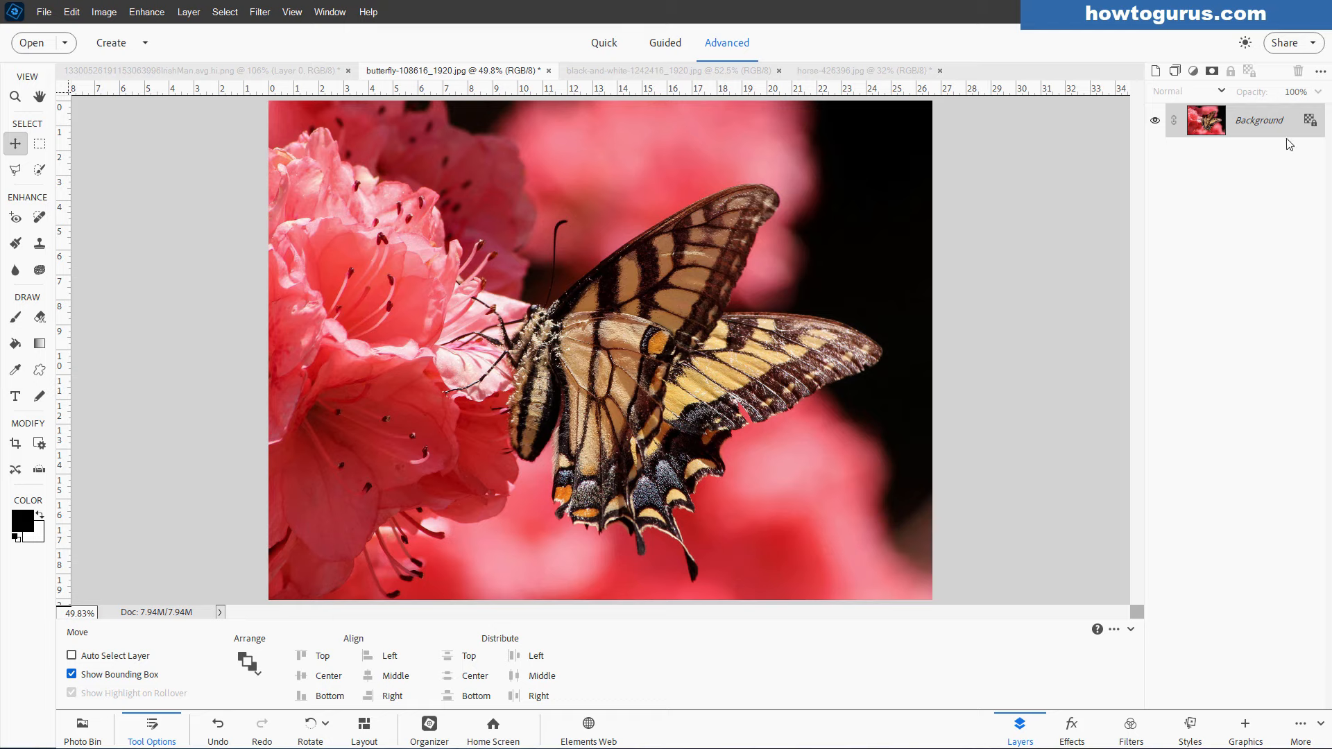
- Duplicate the Background layer, keeping the suggested name for the copy
{"action": "right_click", "coordinate": [1249, 123]}
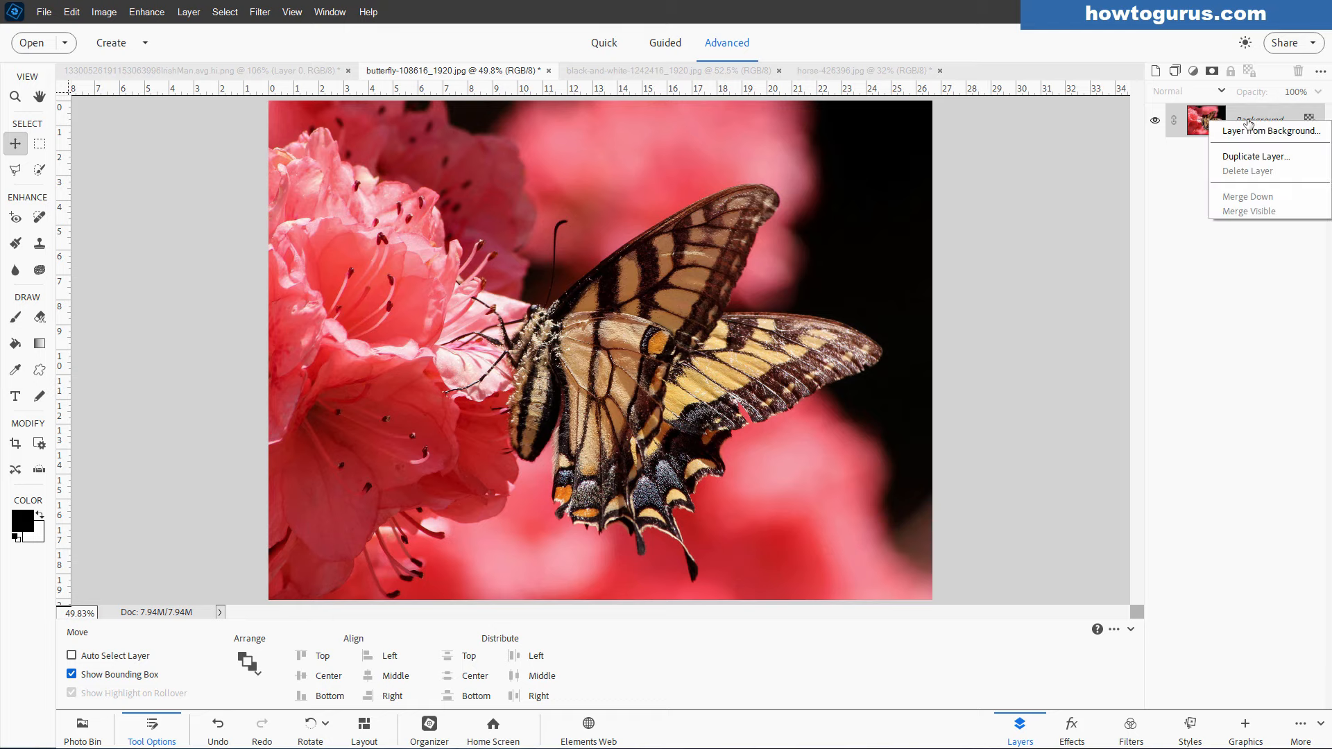
{"action": "left_click", "coordinate": [1249, 157]}
{"action": "left_click", "coordinate": [803, 222]}
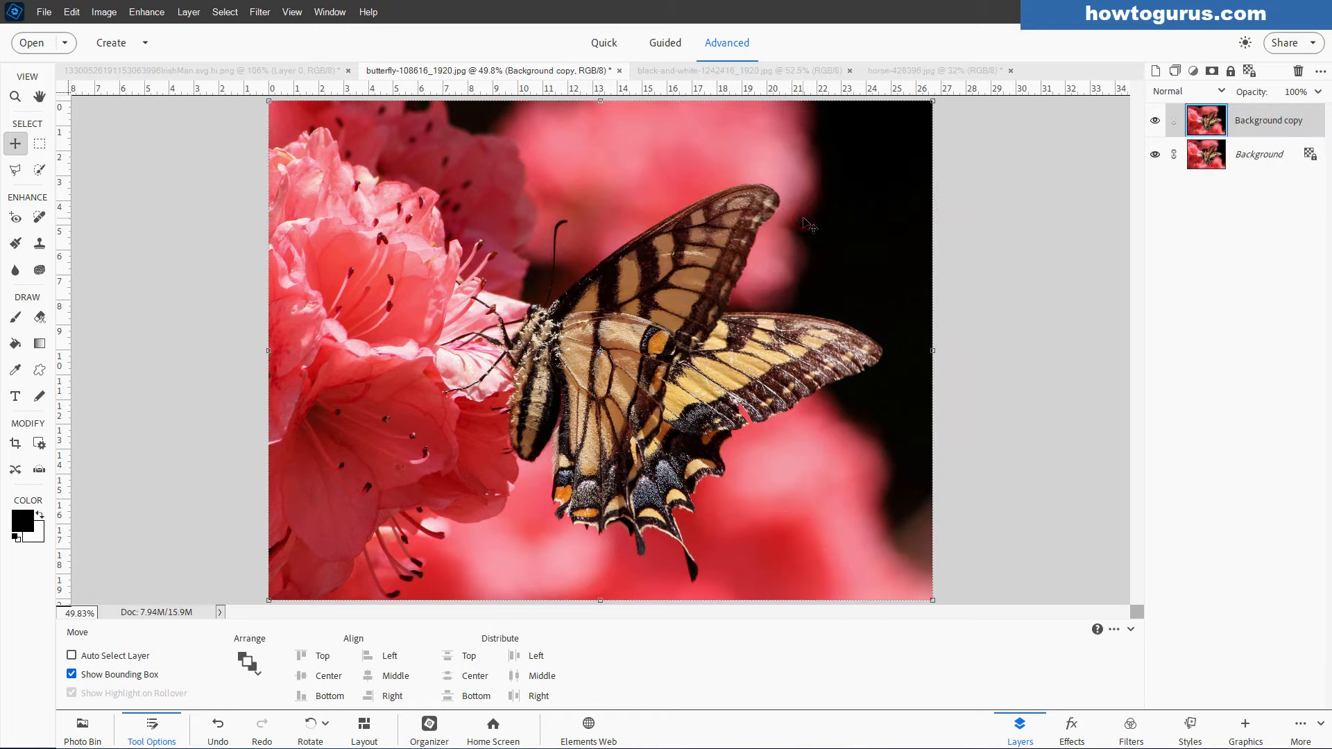
- Shift the Background copy layer down and to the left so the original shows along its upper and right edges
{"action": "scroll", "coordinate": [809, 225], "scroll_direction": "up", "scroll_amount": 5}
{"action": "left_click_drag", "start_coordinate": [577, 312], "coordinate": [607, 365]}
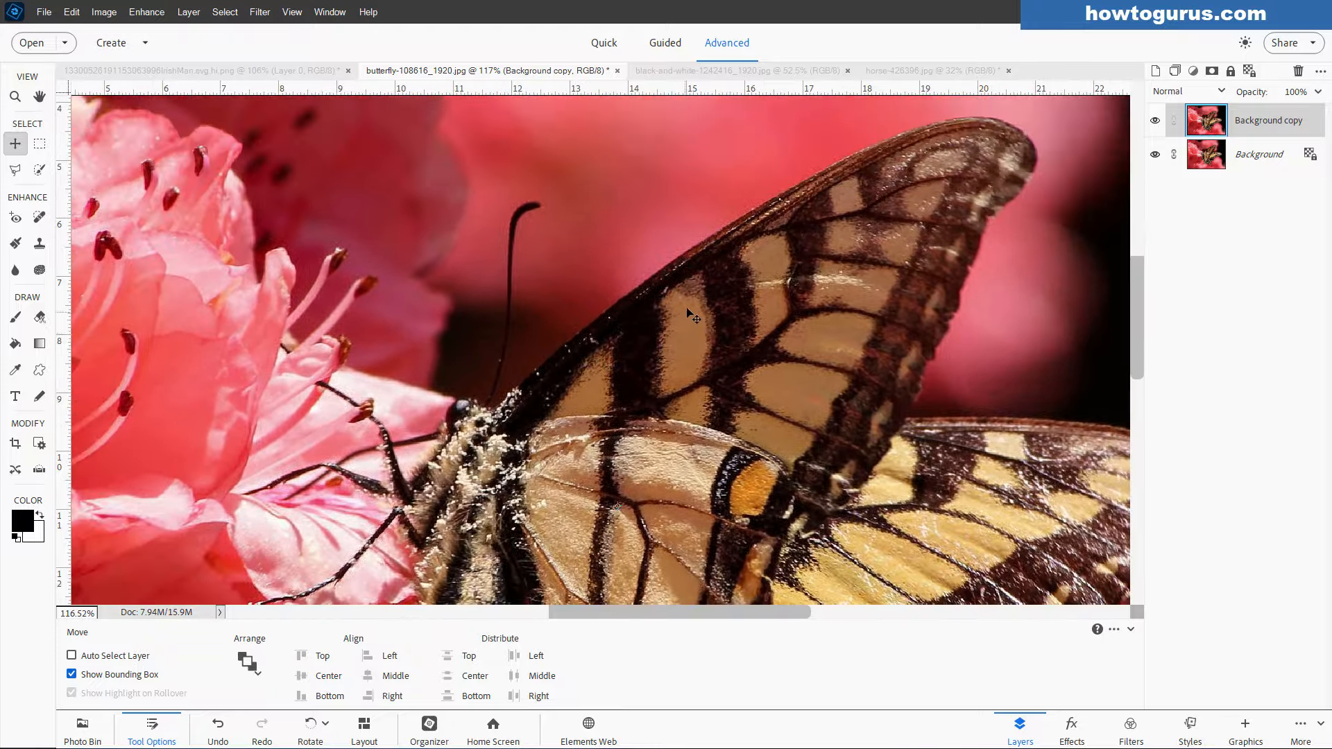
{"action": "scroll", "coordinate": [688, 311], "scroll_direction": "down", "scroll_amount": 6}
{"action": "left_click_drag", "start_coordinate": [686, 314], "coordinate": [548, 396]}
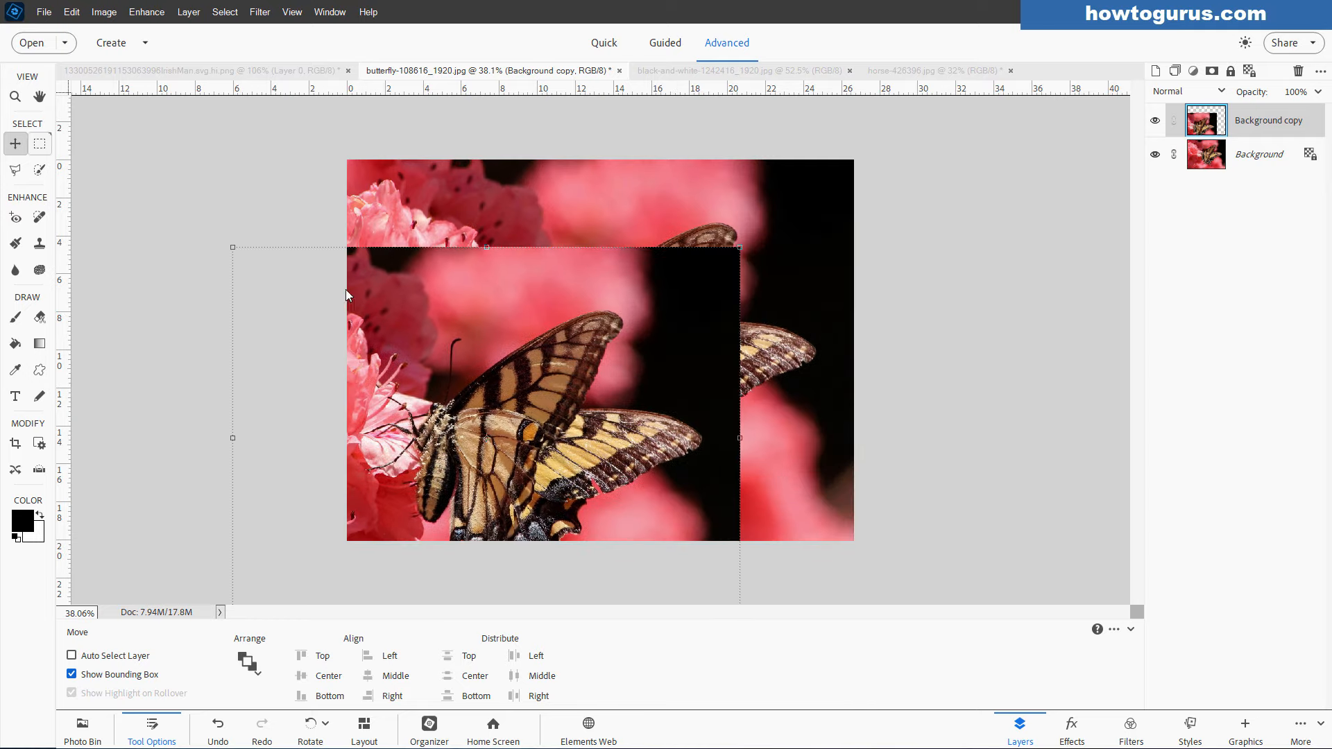
{"action": "left_click_drag", "start_coordinate": [348, 295], "coordinate": [474, 255]}
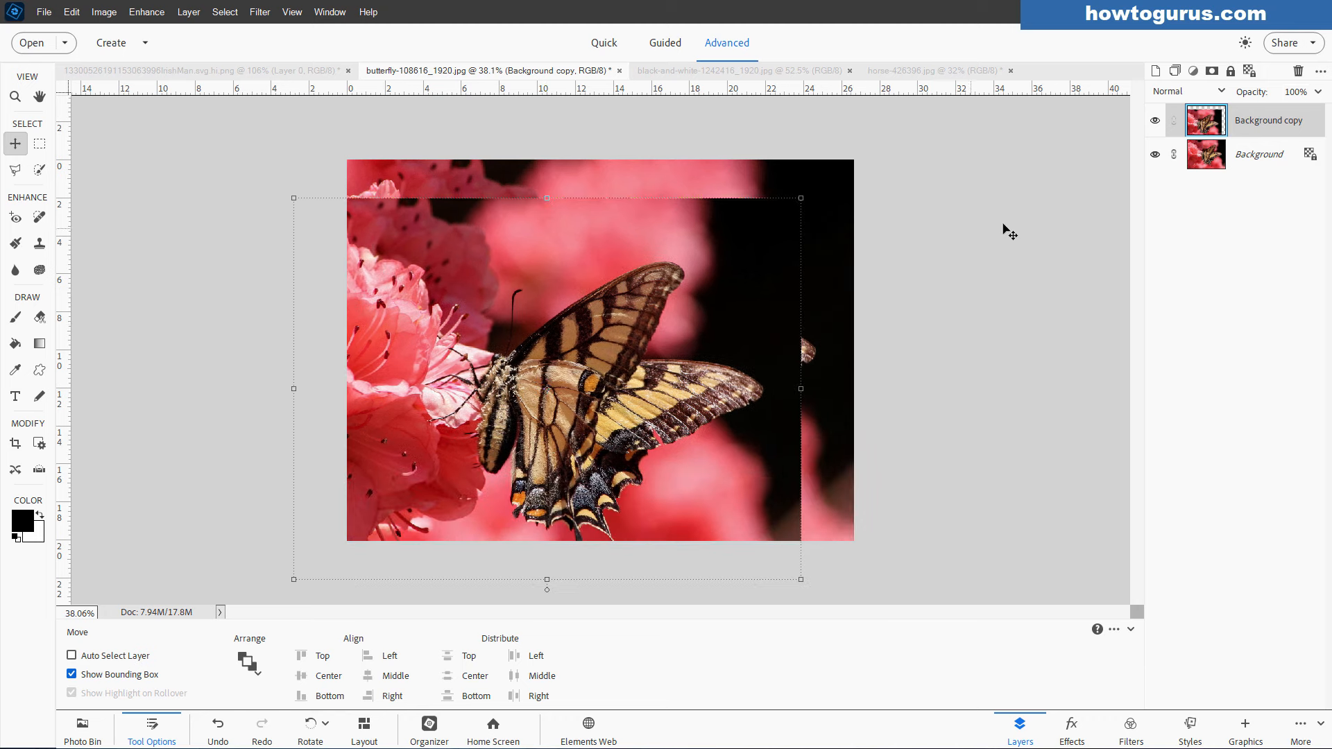
- Hide the Background copy layer and draw a rectangular marquee selection around the whole butterfly with 0 px feather
{"action": "left_click", "coordinate": [1155, 120]}
{"action": "key", "text": "ctrl+0"}
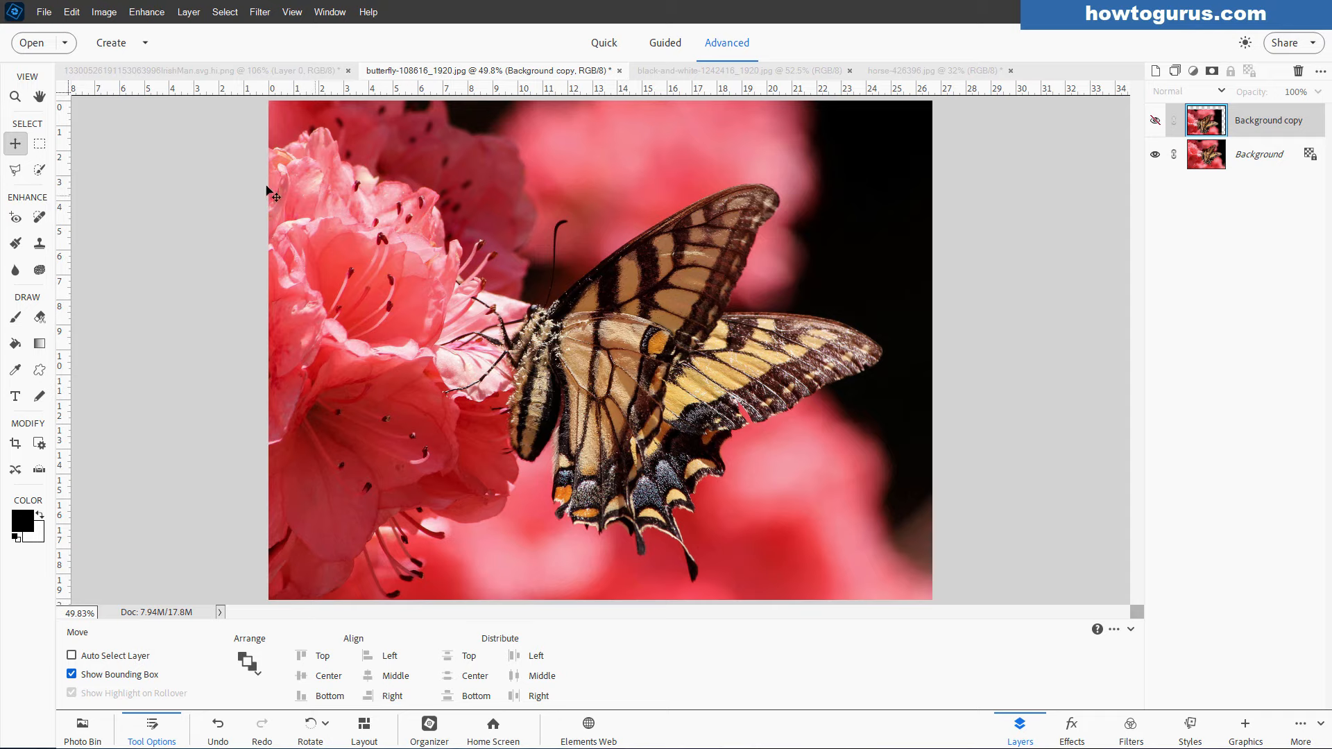
{"action": "left_click", "coordinate": [39, 144]}
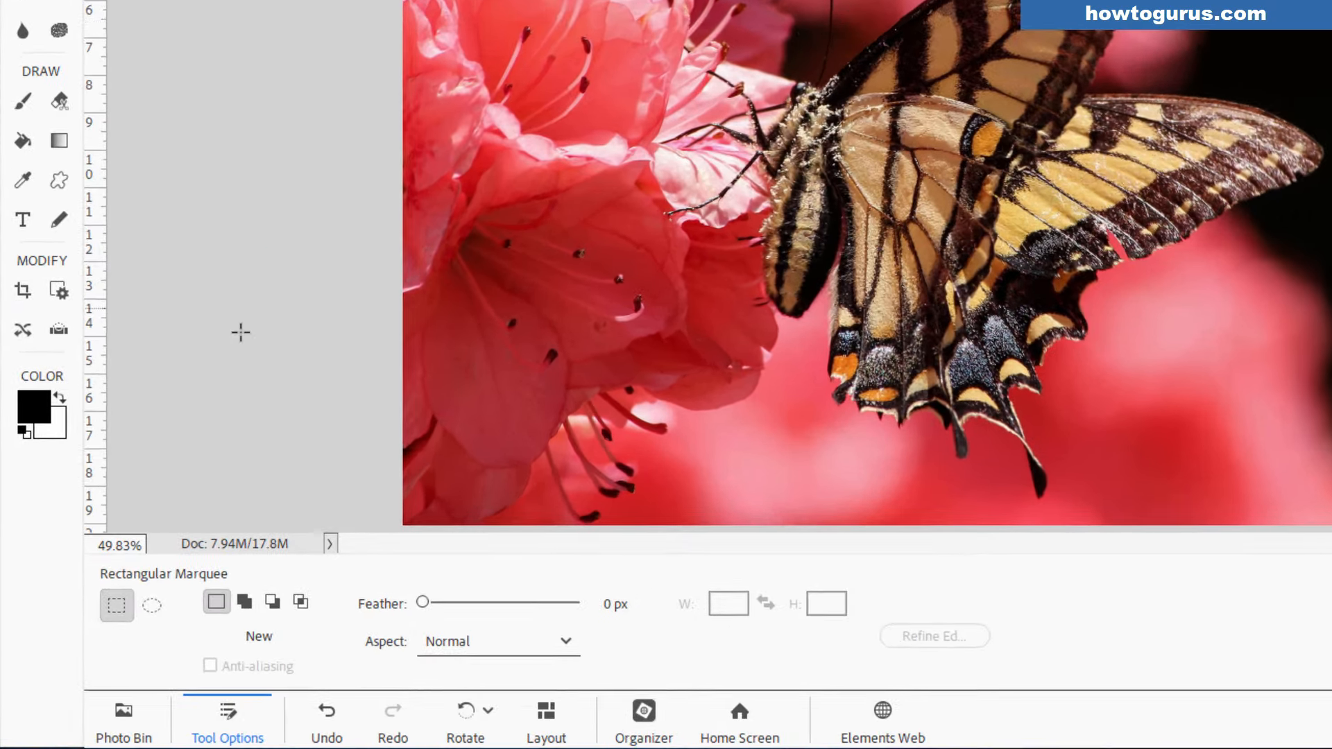
{"action": "left_click", "coordinate": [161, 609]}
{"action": "left_click", "coordinate": [117, 606]}
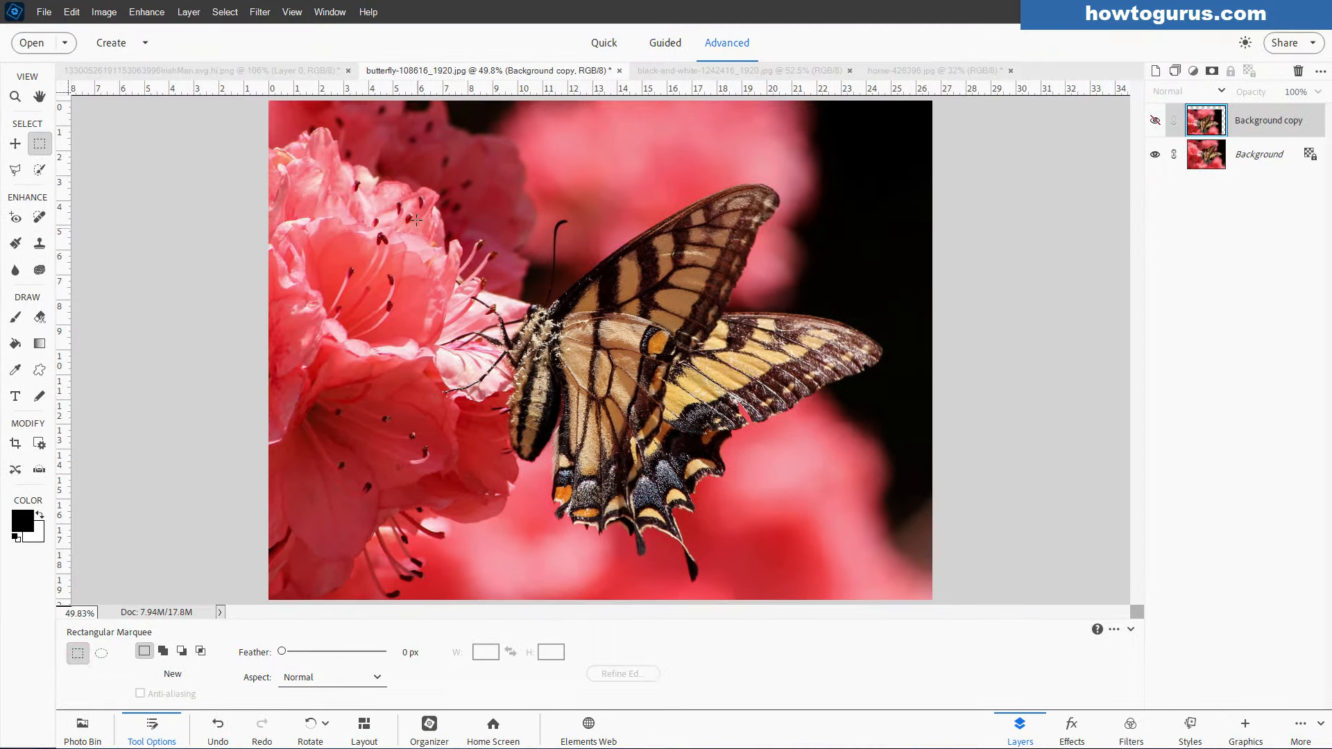
{"action": "left_click_drag", "start_coordinate": [415, 171], "coordinate": [901, 593]}
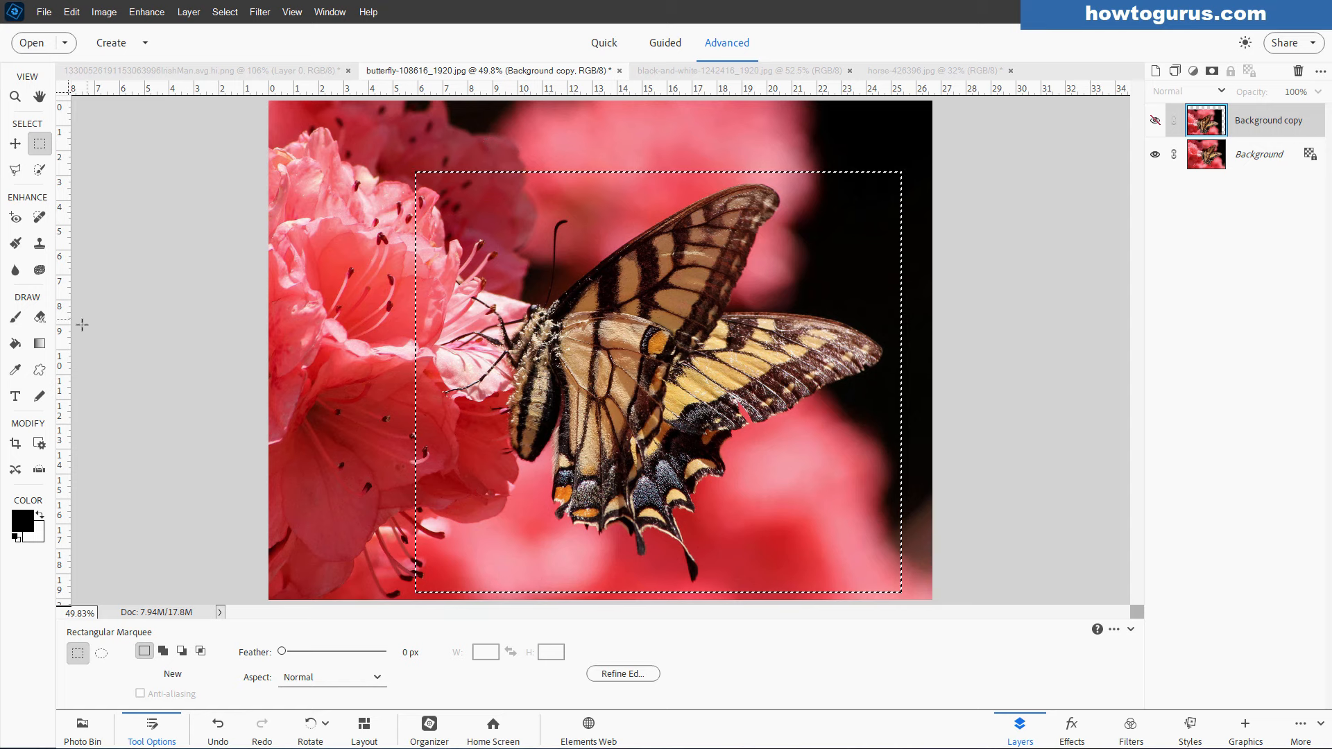
- Set the Brush tool to the hard round 19 px preset enlarged to 89 px, and show the Background copy layer
{"action": "left_click", "coordinate": [15, 318]}
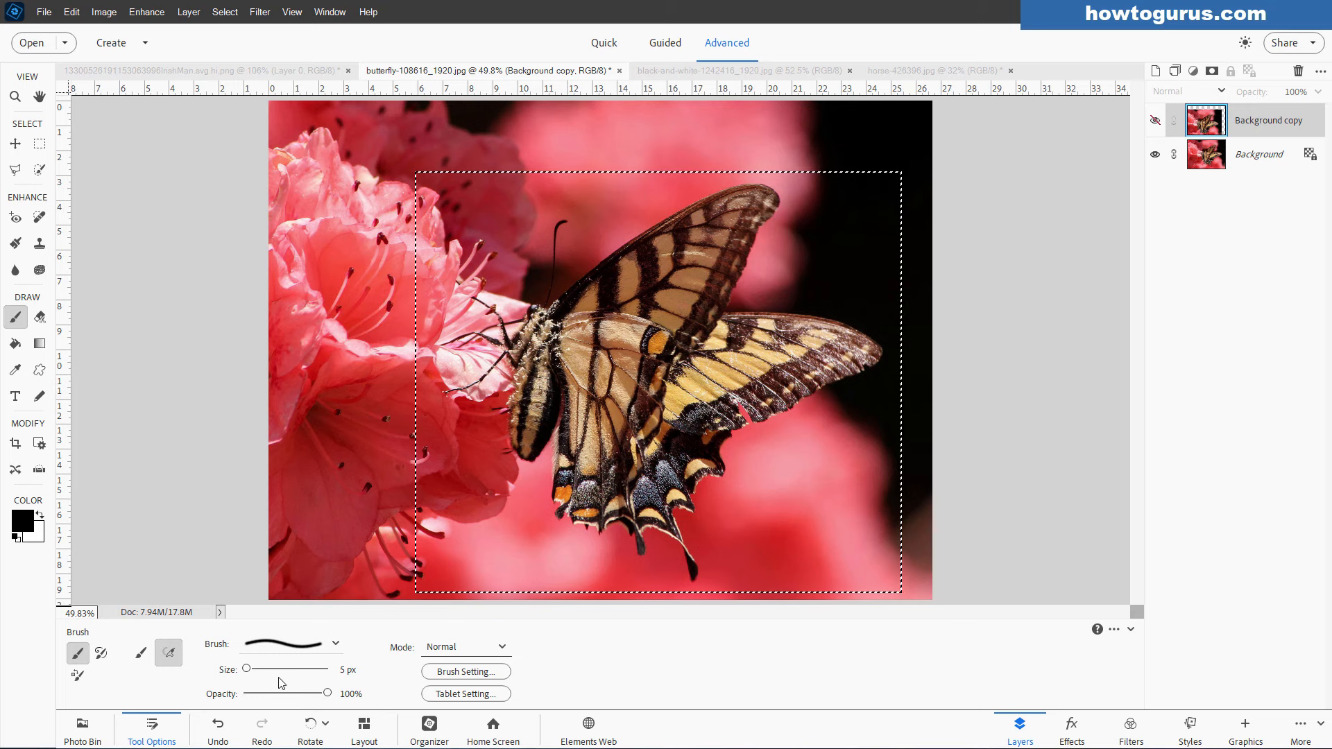
{"action": "left_click_drag", "start_coordinate": [246, 668], "coordinate": [289, 669]}
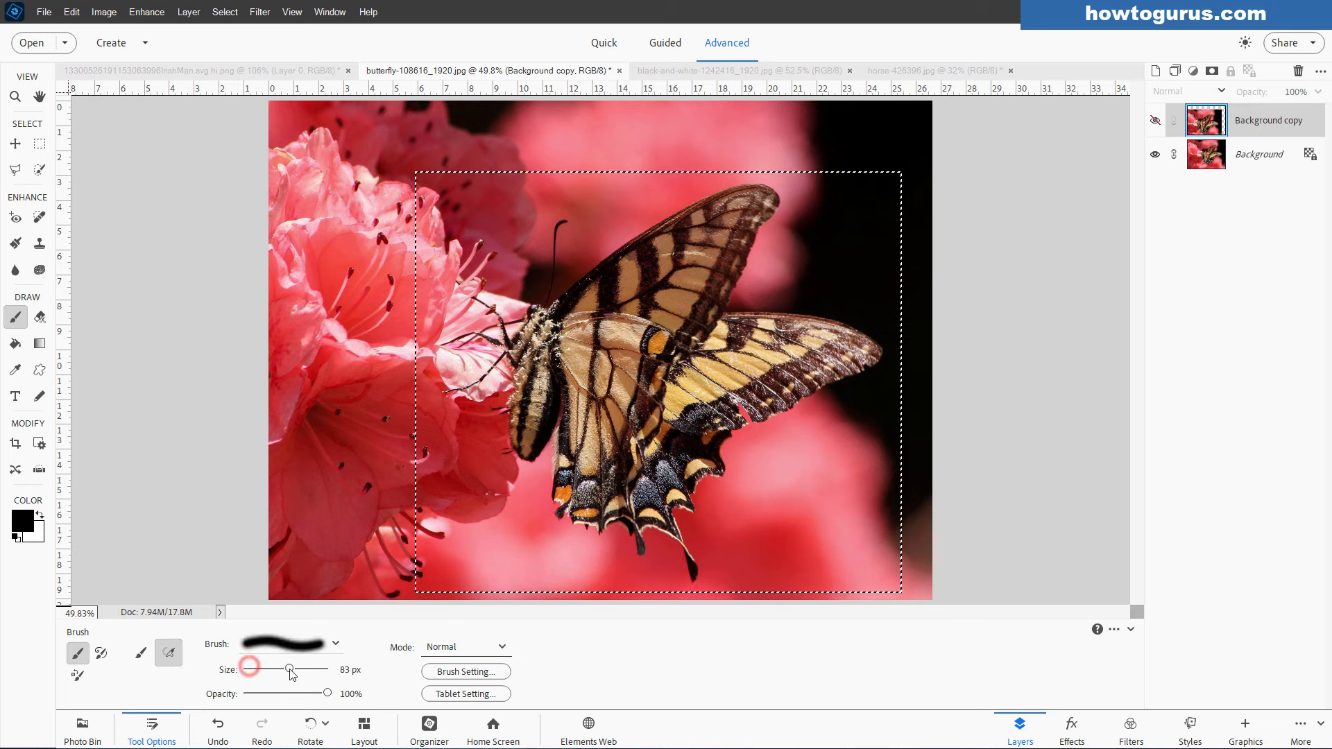
{"action": "left_click", "coordinate": [336, 644]}
{"action": "left_click", "coordinate": [310, 550]}
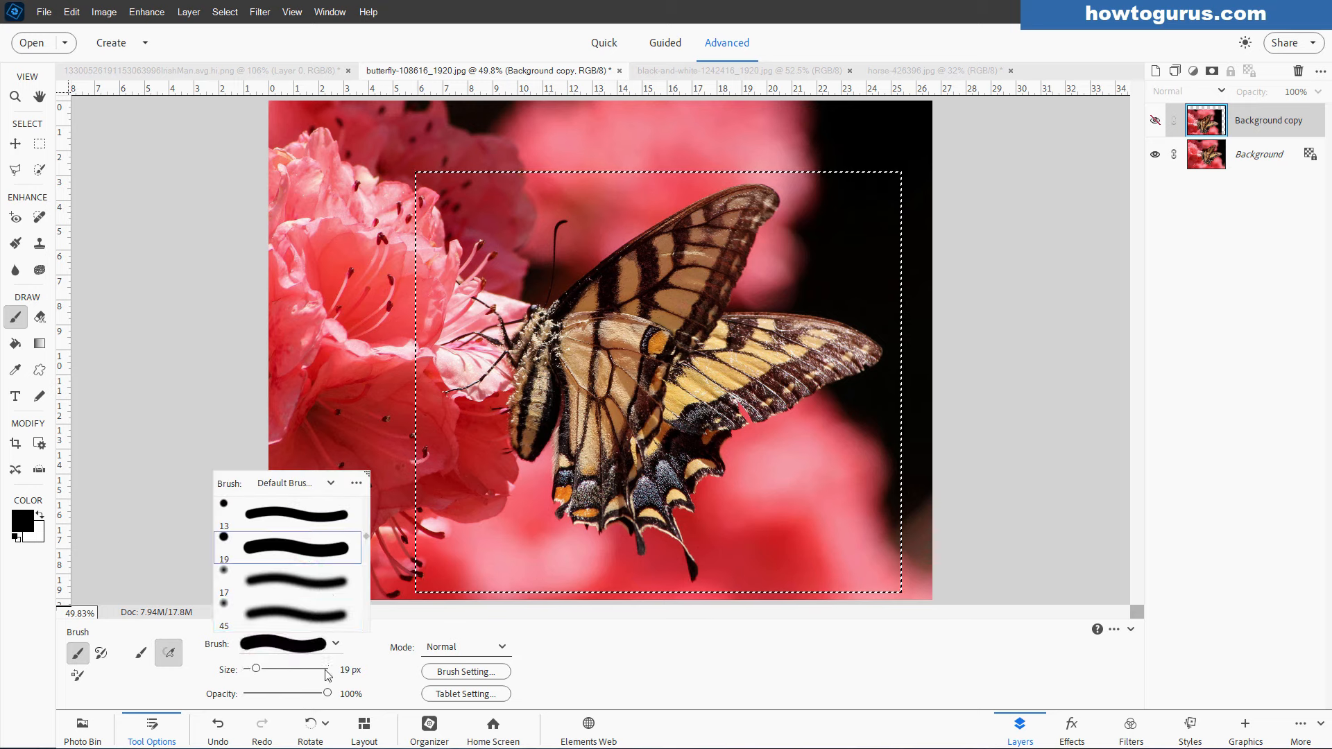
{"action": "left_click_drag", "start_coordinate": [256, 668], "coordinate": [291, 668]}
{"action": "left_click", "coordinate": [1155, 120]}
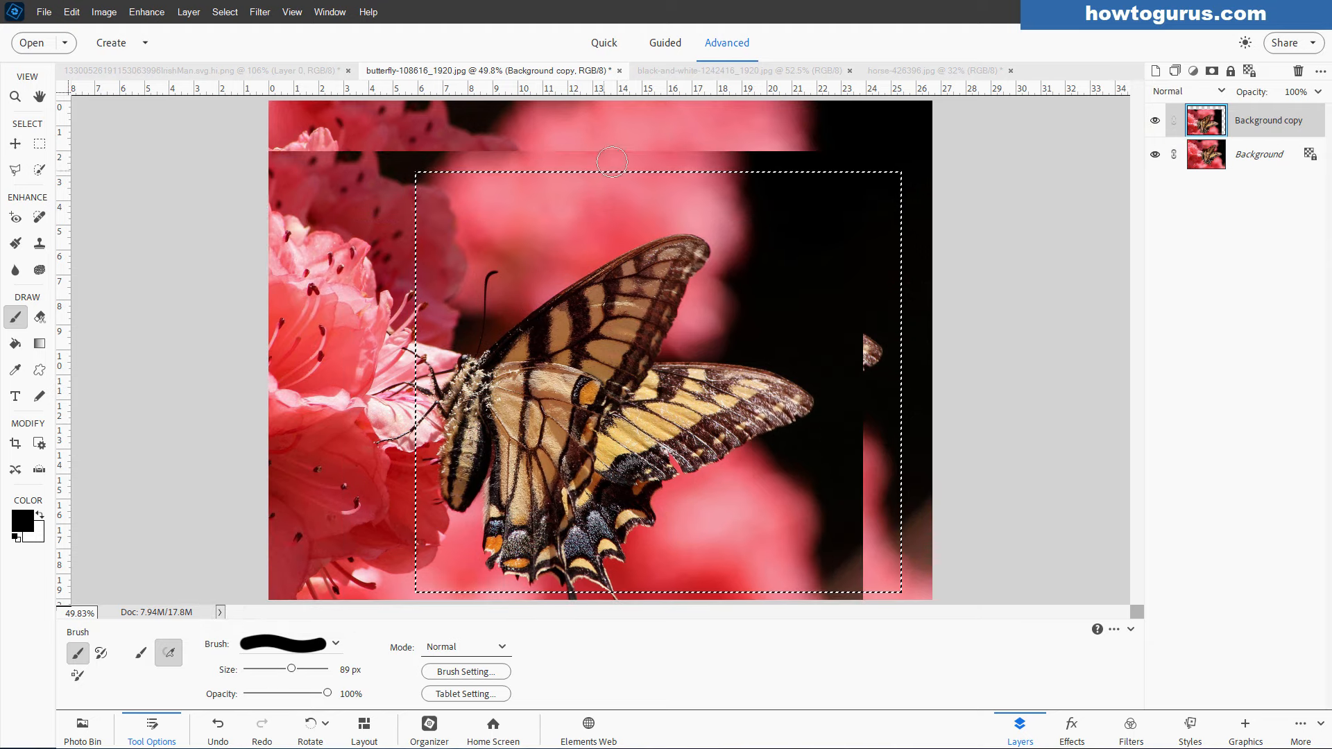
- Paint black brush strokes across the upper part of the rectangular selection and undo them
{"action": "left_click_drag", "start_coordinate": [603, 145], "coordinate": [535, 188]}
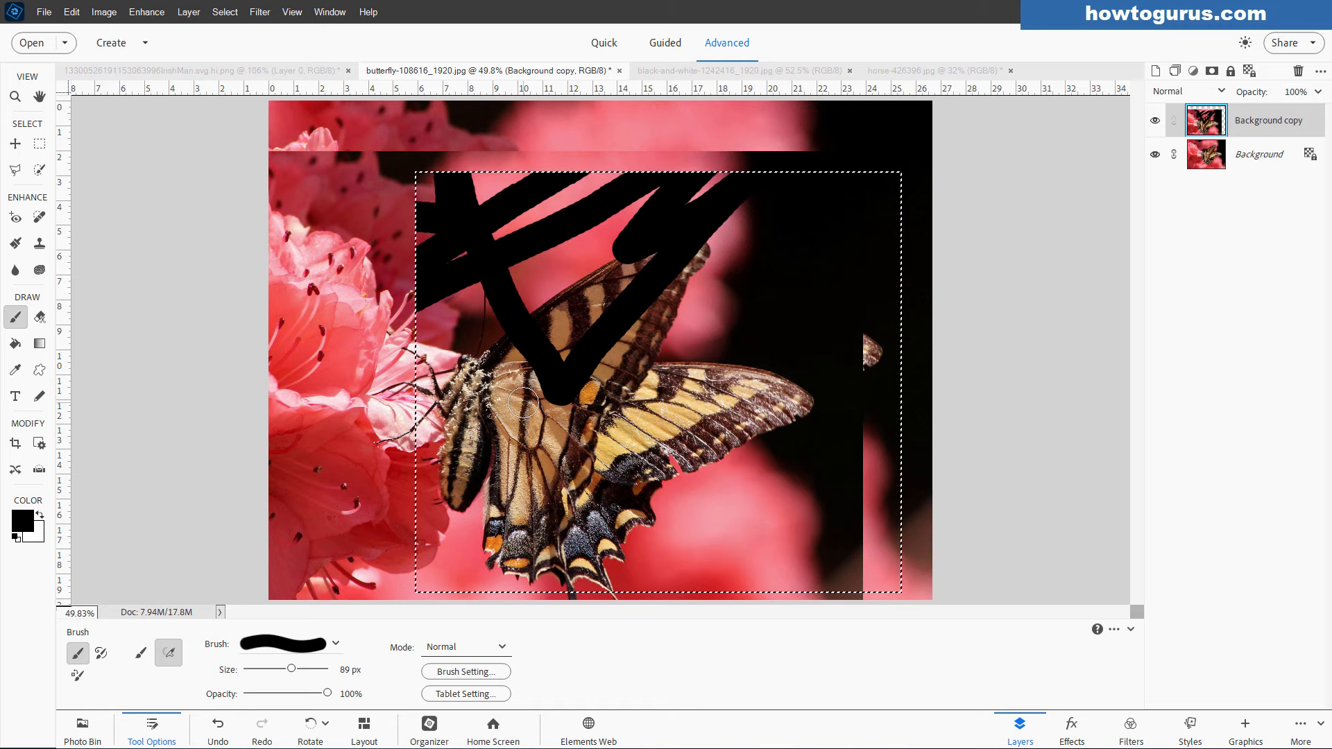
{"action": "key", "text": "ctrl+z"}
{"action": "key", "text": "ctrl+z"}
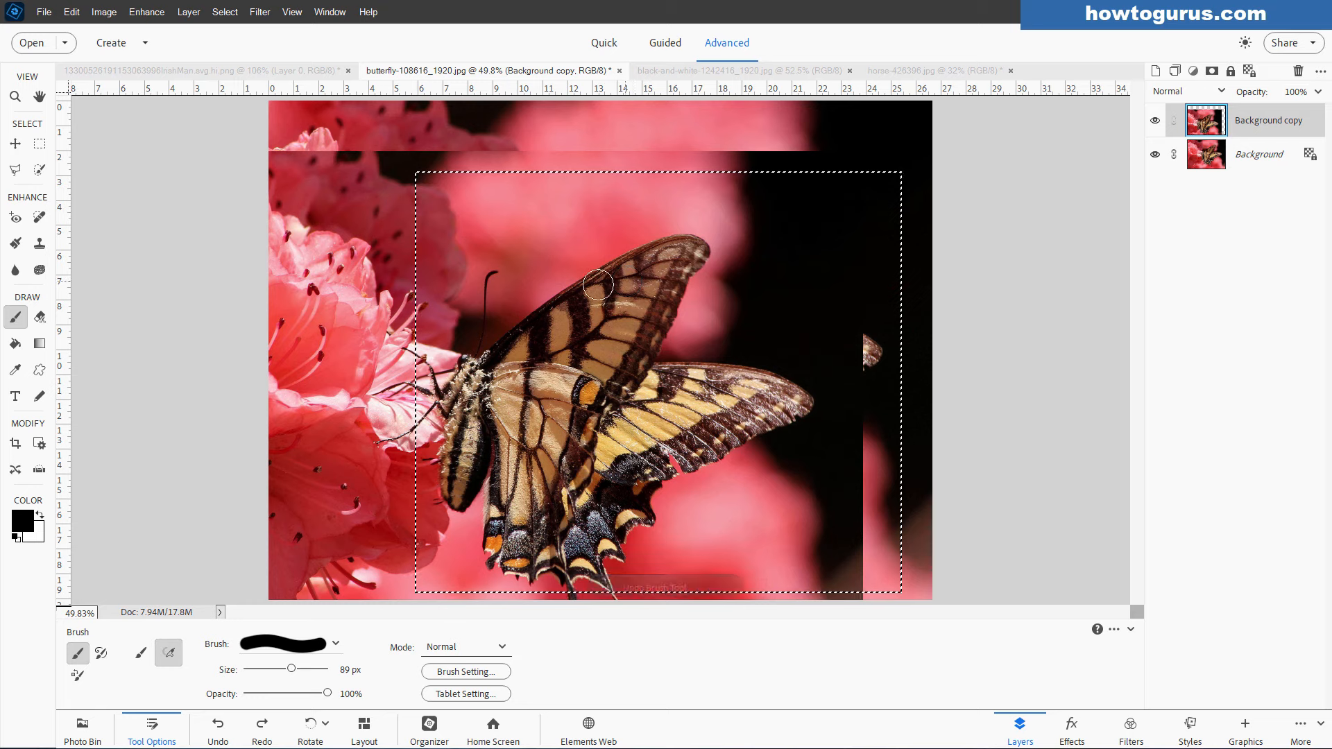
- Apply the Neon Glow filter to the selected area with glow size 5, brightness 15 and blue glow colour, and undo it
{"action": "left_click", "coordinate": [261, 13]}
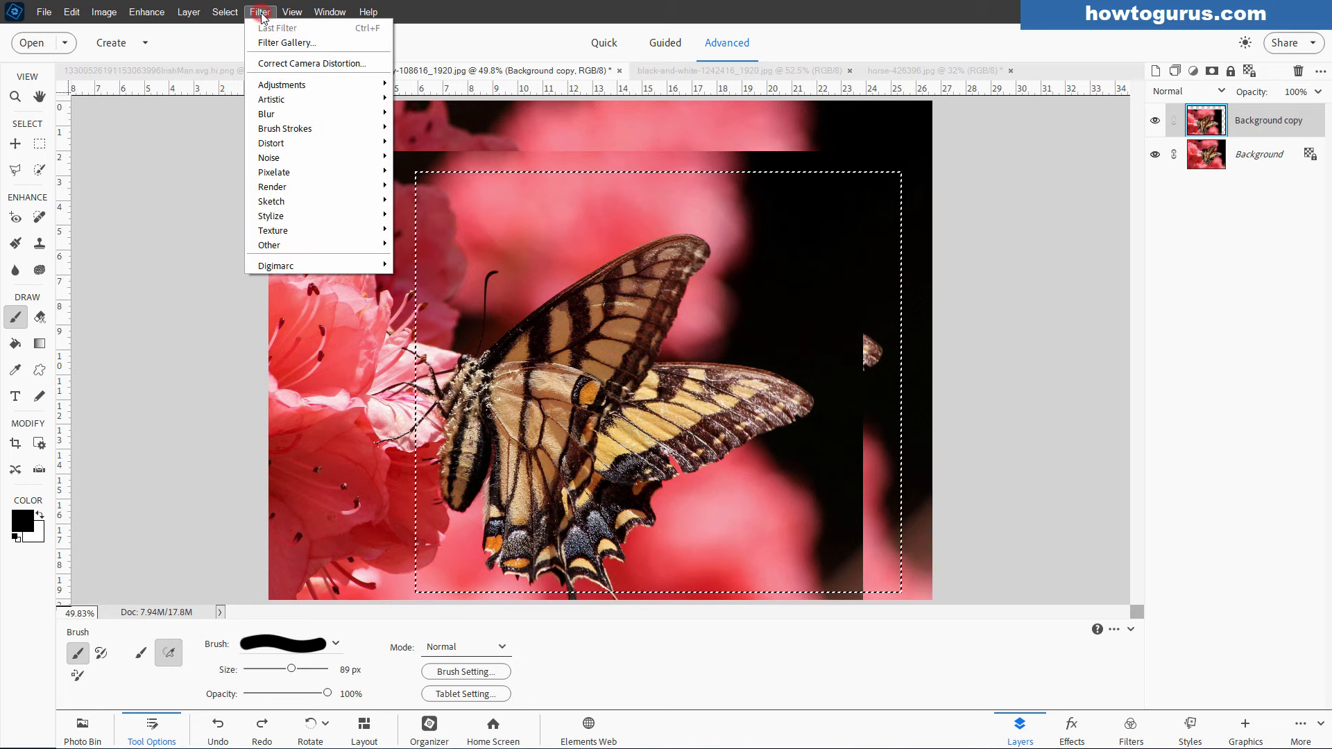
{"action": "left_click", "coordinate": [283, 100]}
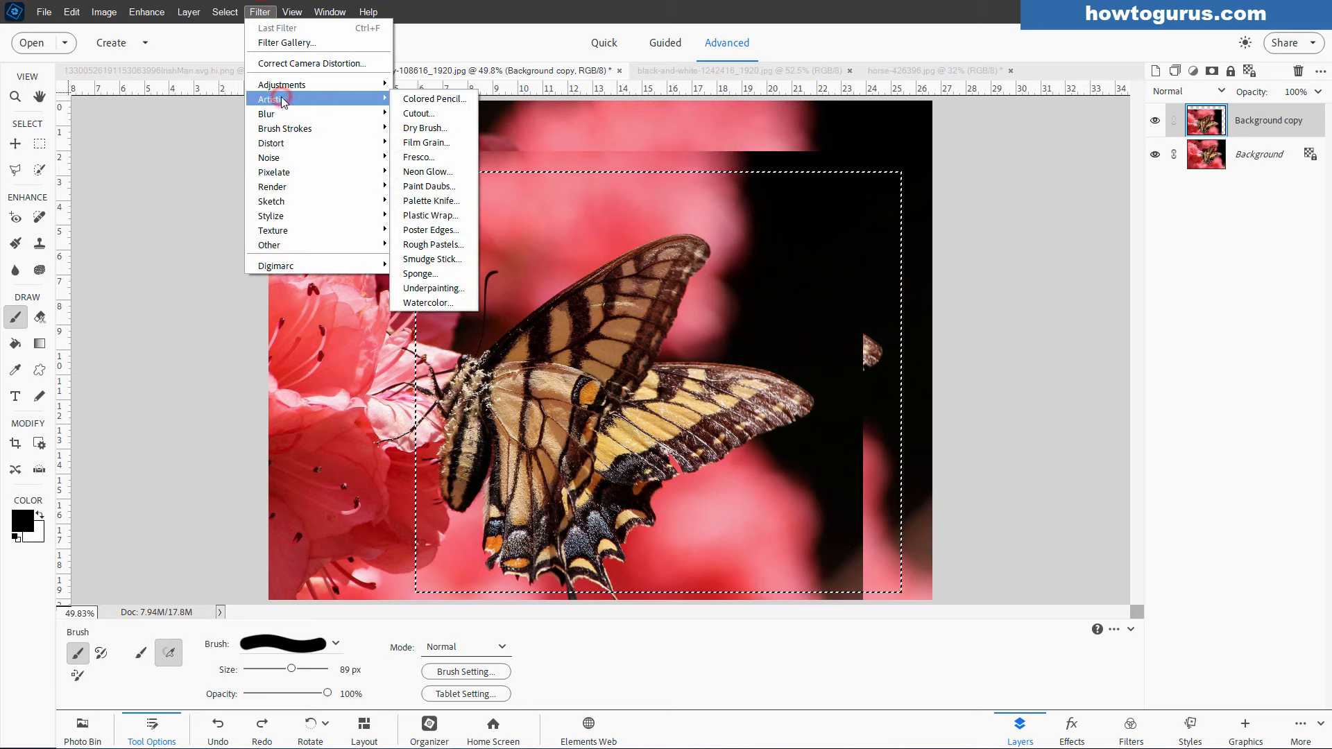
{"action": "left_click", "coordinate": [435, 172]}
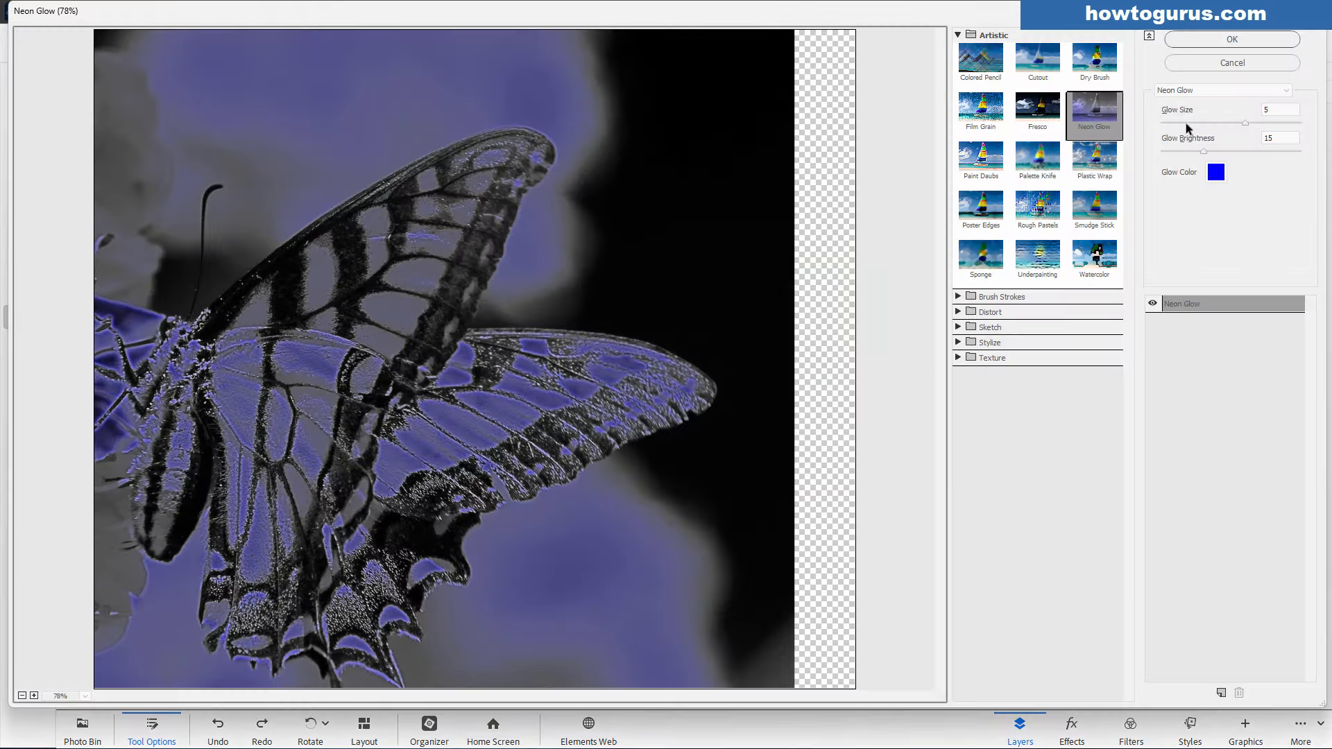
{"action": "left_click", "coordinate": [1232, 39]}
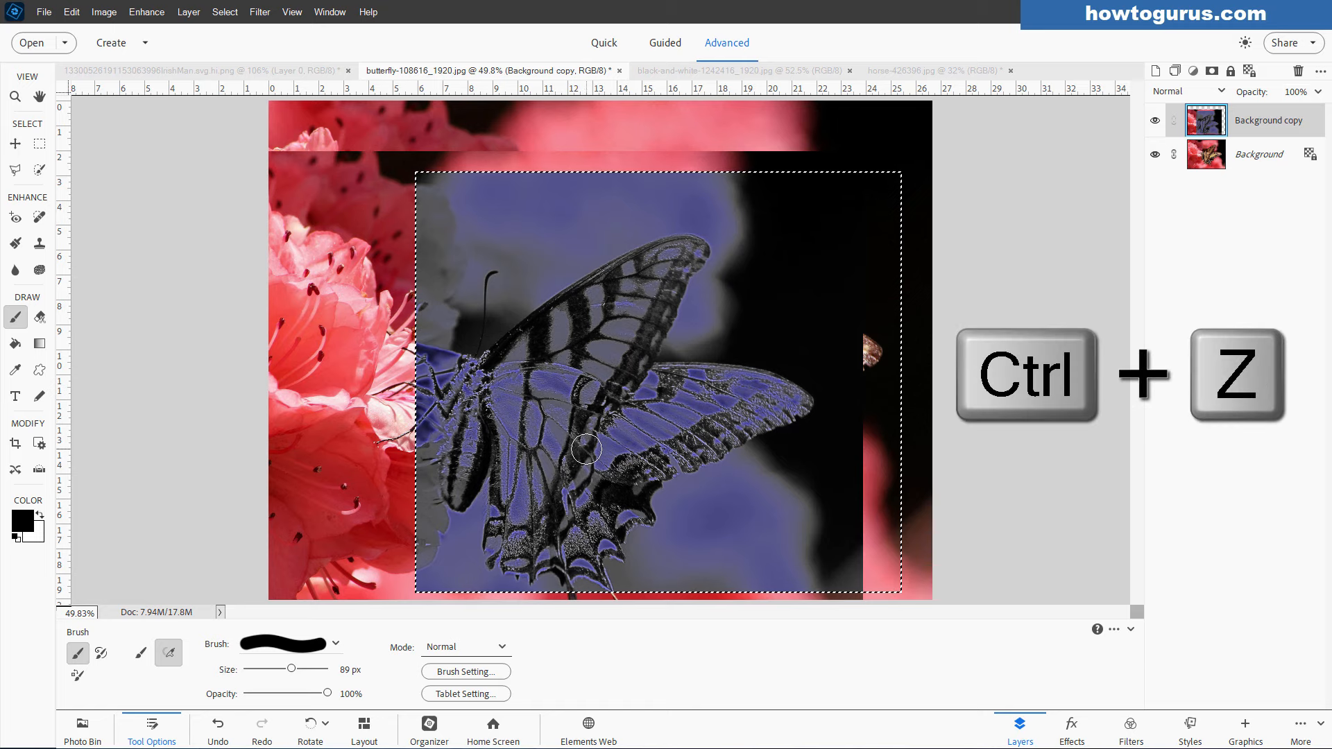
{"action": "key", "text": "ctrl+z"}
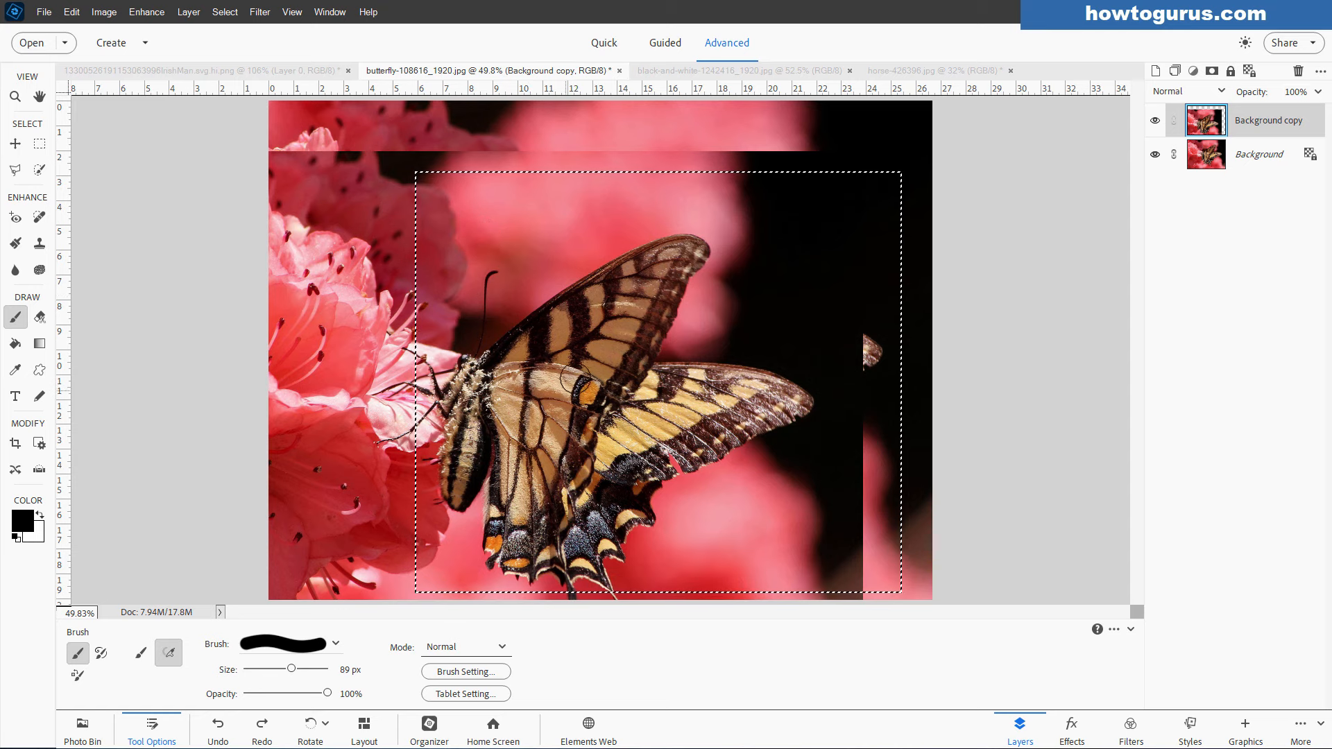
- Add a layer mask to the Background copy layer from the selection and undo it
{"action": "left_click", "coordinate": [1211, 71]}
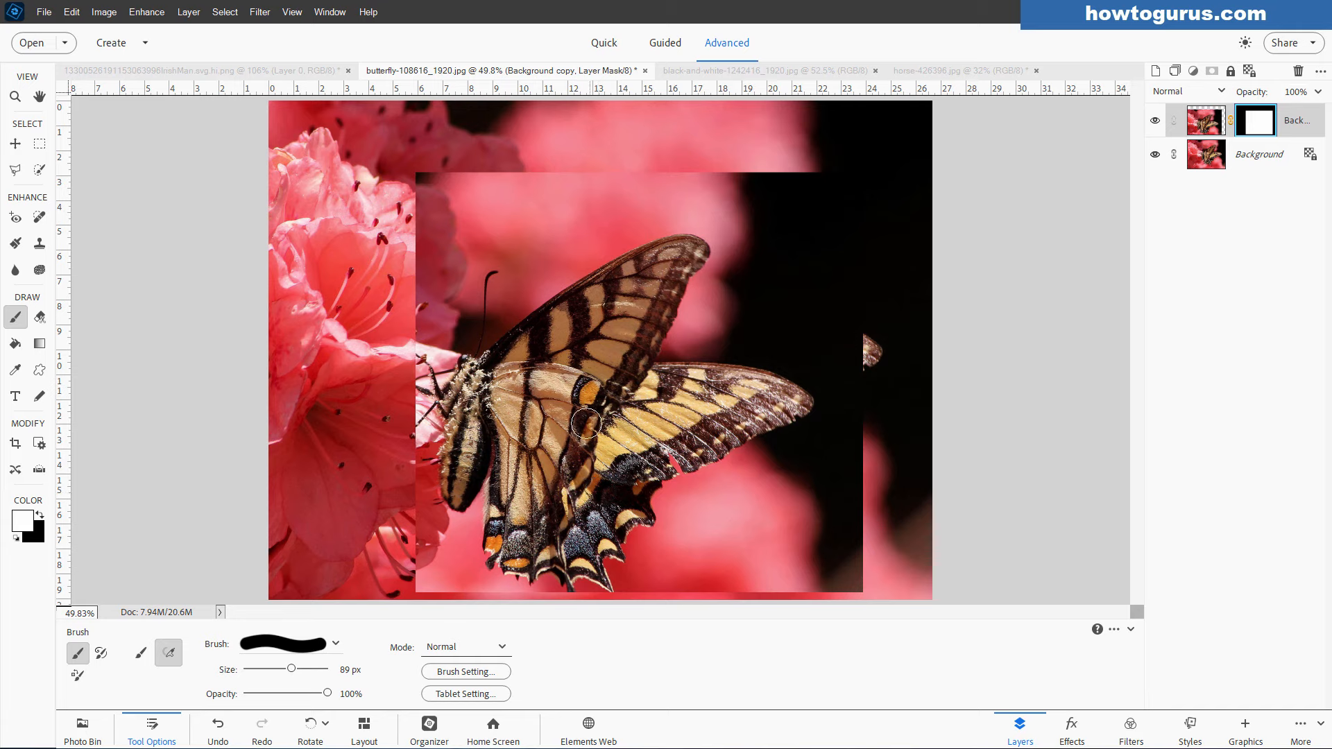
{"action": "key", "text": "ctrl+z"}
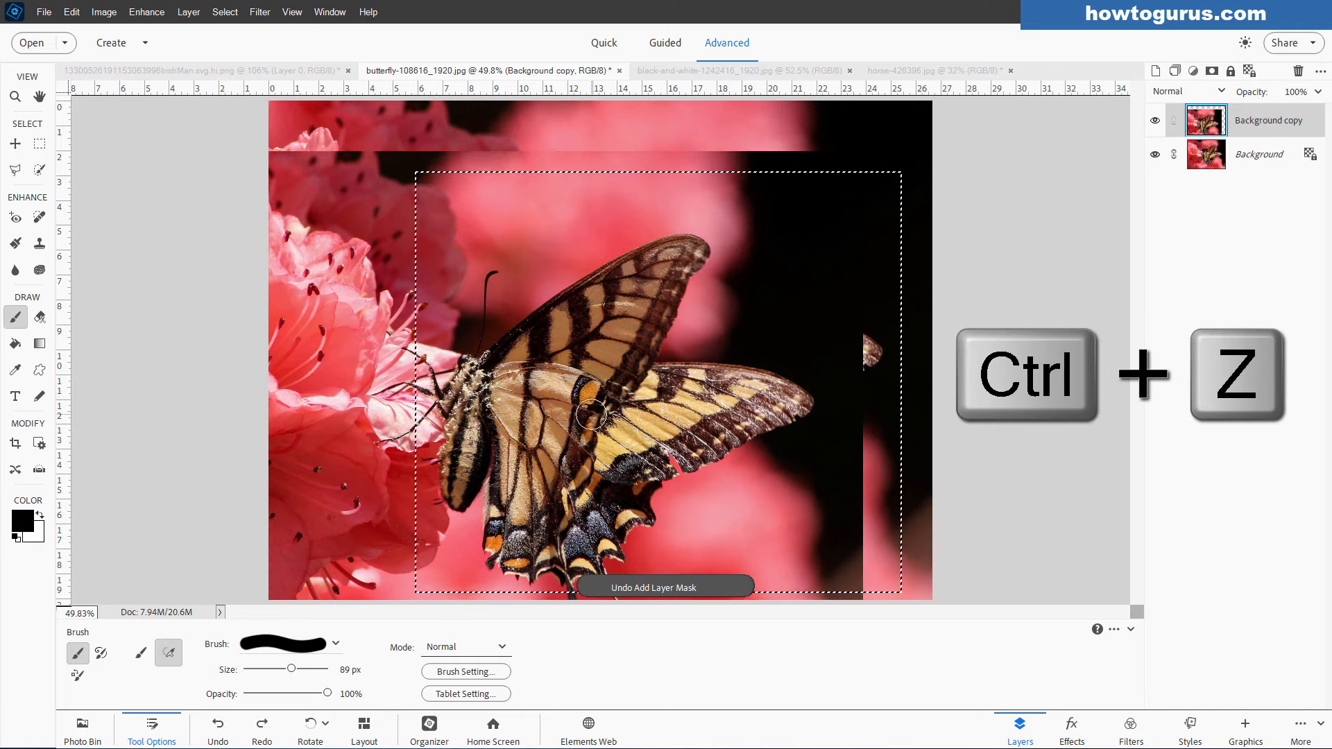
- Shift only the rectangular selection outline to the left and slightly down using the Rectangular Marquee tool
{"action": "left_click", "coordinate": [40, 143]}
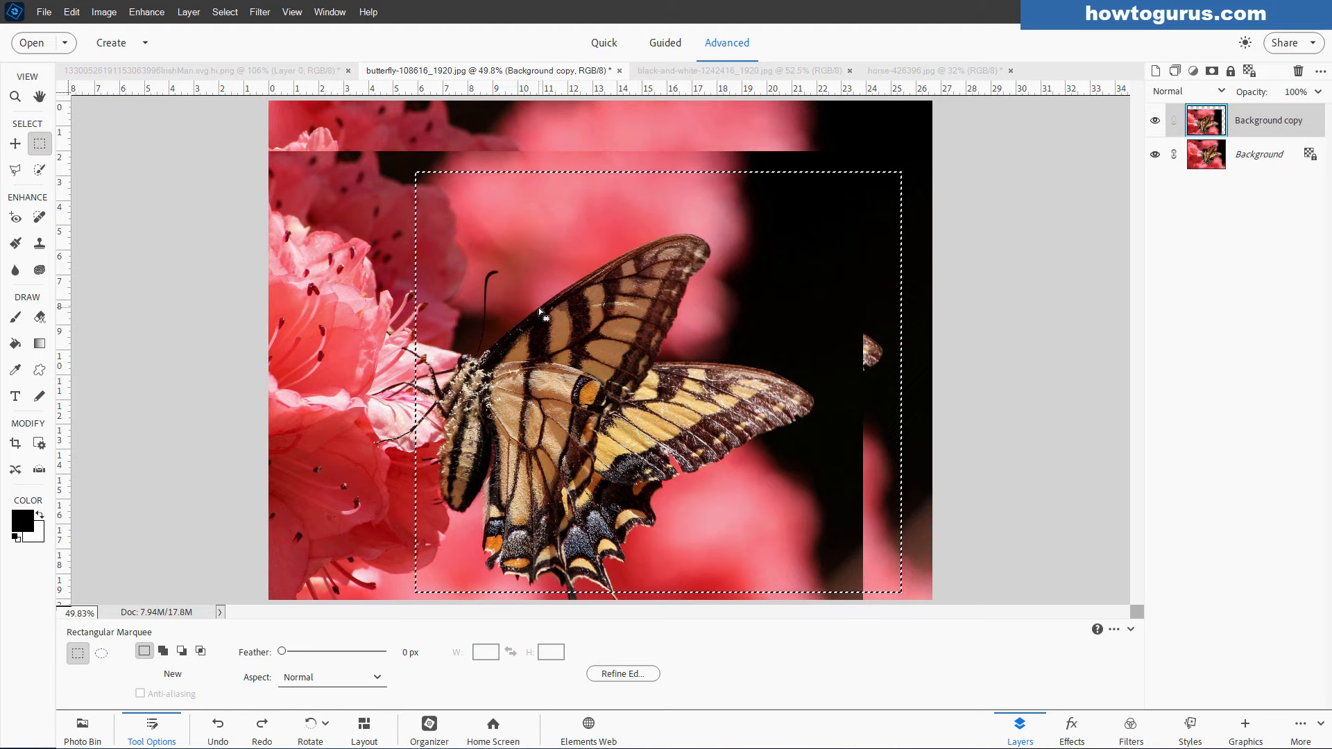
{"action": "left_click_drag", "start_coordinate": [533, 310], "coordinate": [464, 314]}
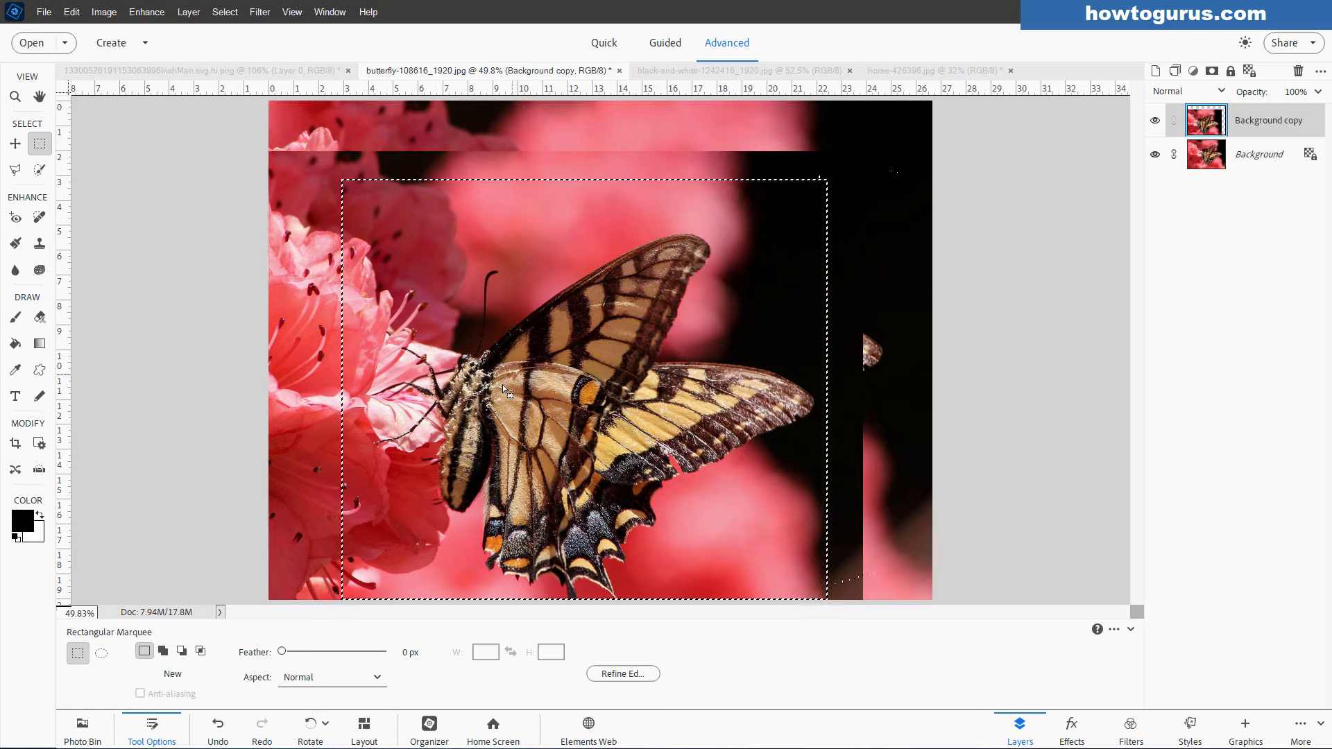
- Move the selected pixels up and to the right with the Move tool and undo the move
{"action": "key", "text": "v"}
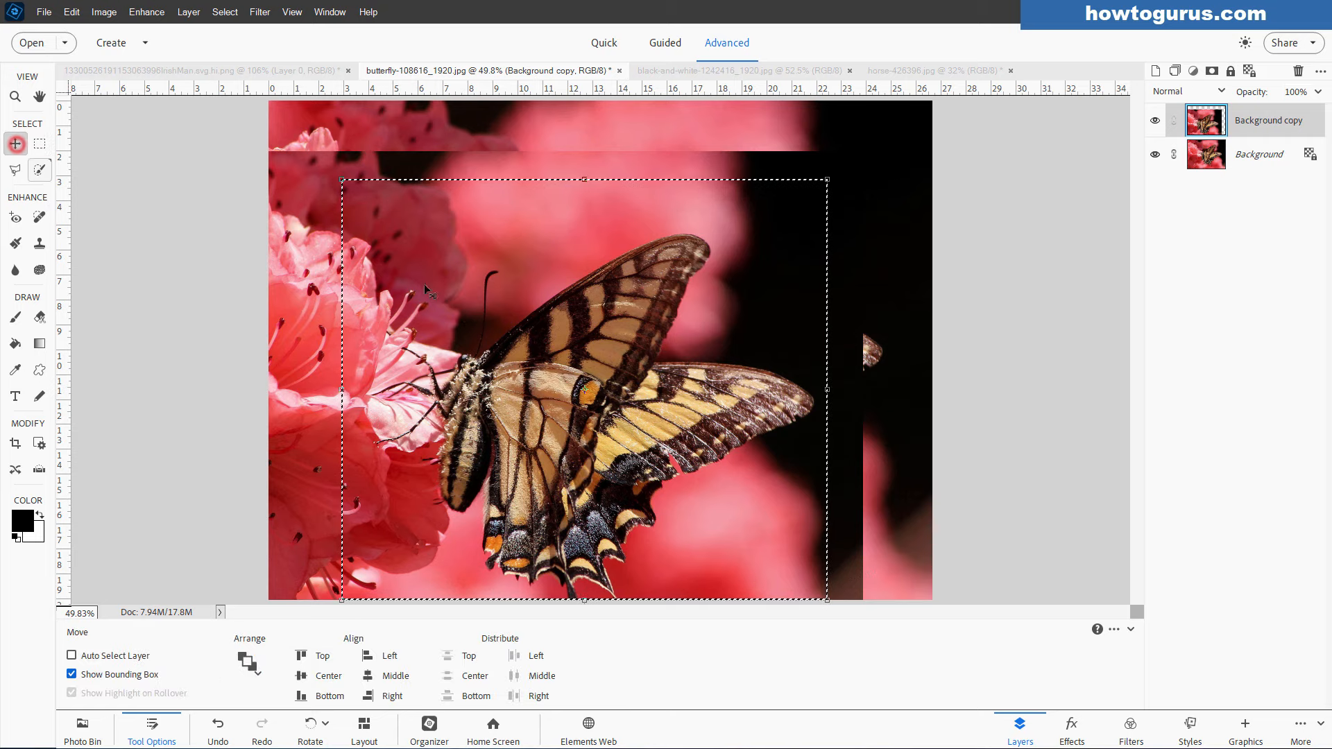
{"action": "left_click_drag", "start_coordinate": [456, 297], "coordinate": [509, 285]}
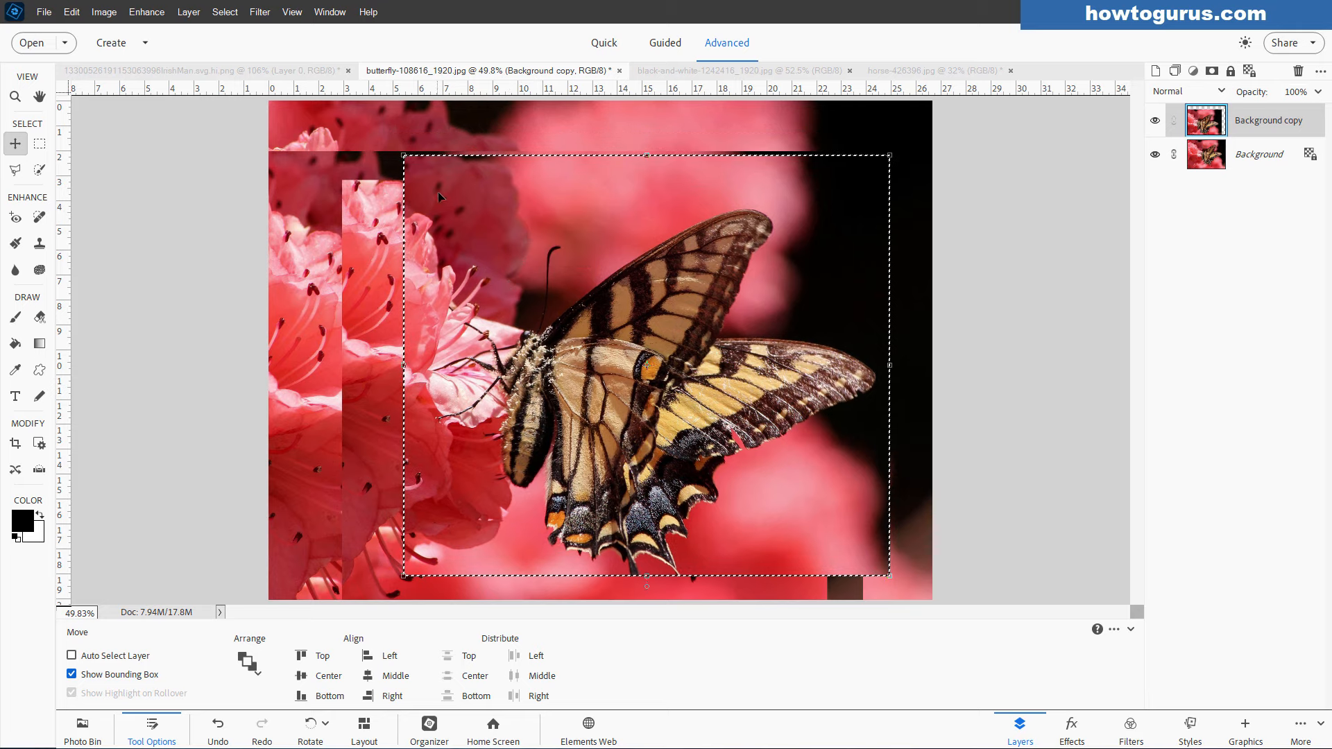
{"action": "left_click_drag", "start_coordinate": [789, 336], "coordinate": [747, 351]}
{"action": "key", "text": "ctrl+z"}
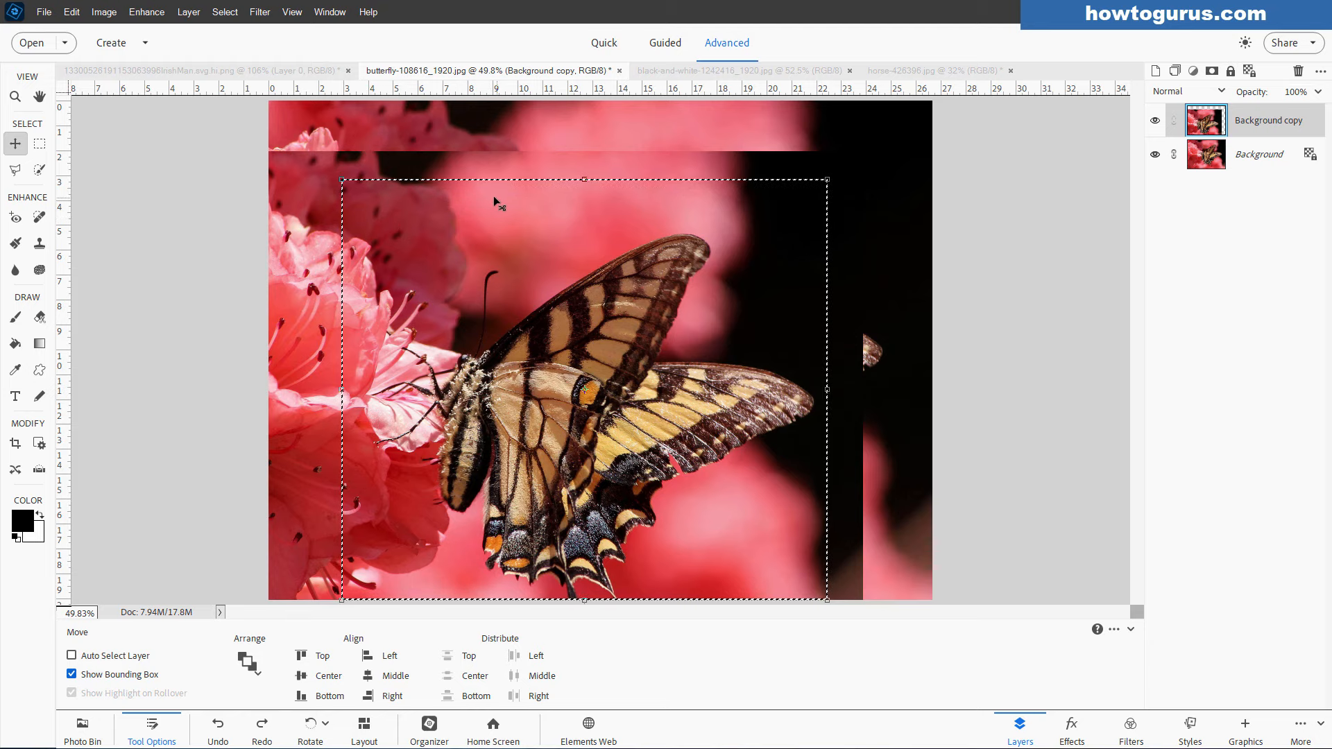
- Clear the selection and draw a new rectangular marquee over the butterfly's body and most of its wings
{"action": "left_click", "coordinate": [39, 144]}
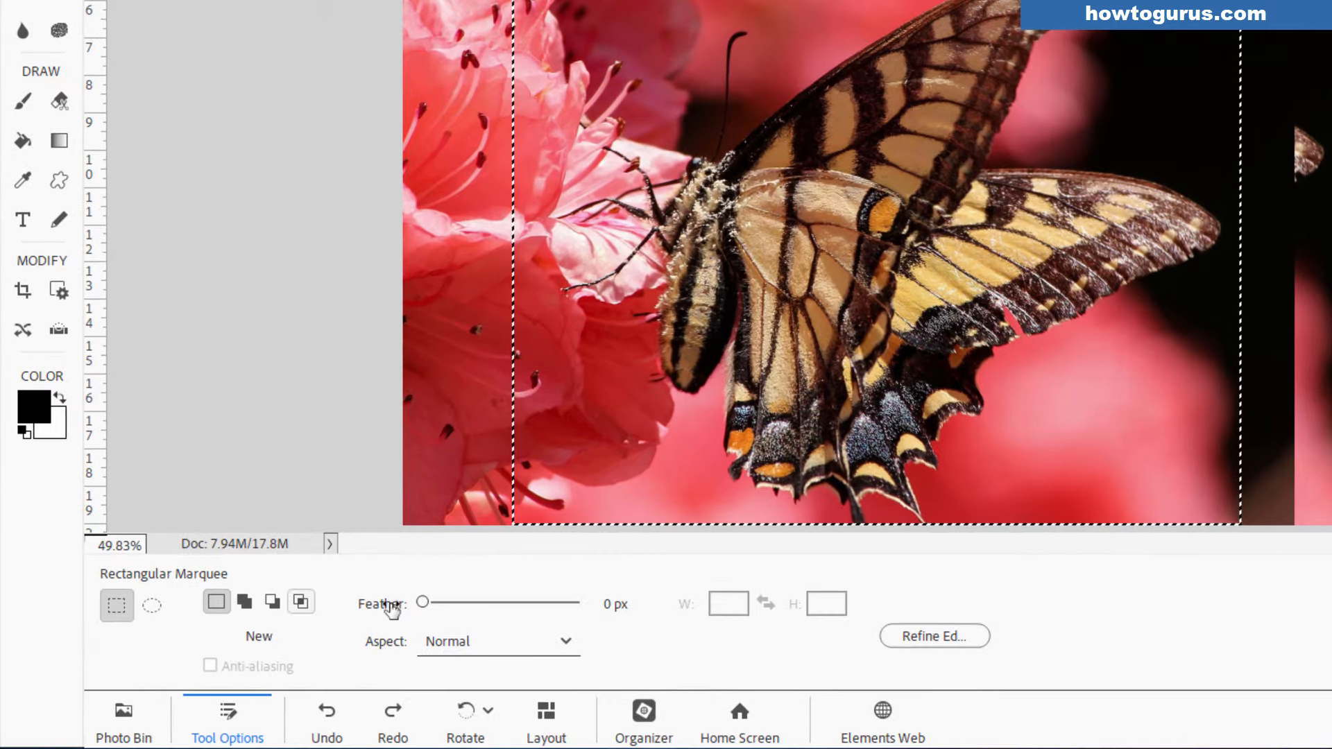
{"action": "key", "text": "ctrl+d"}
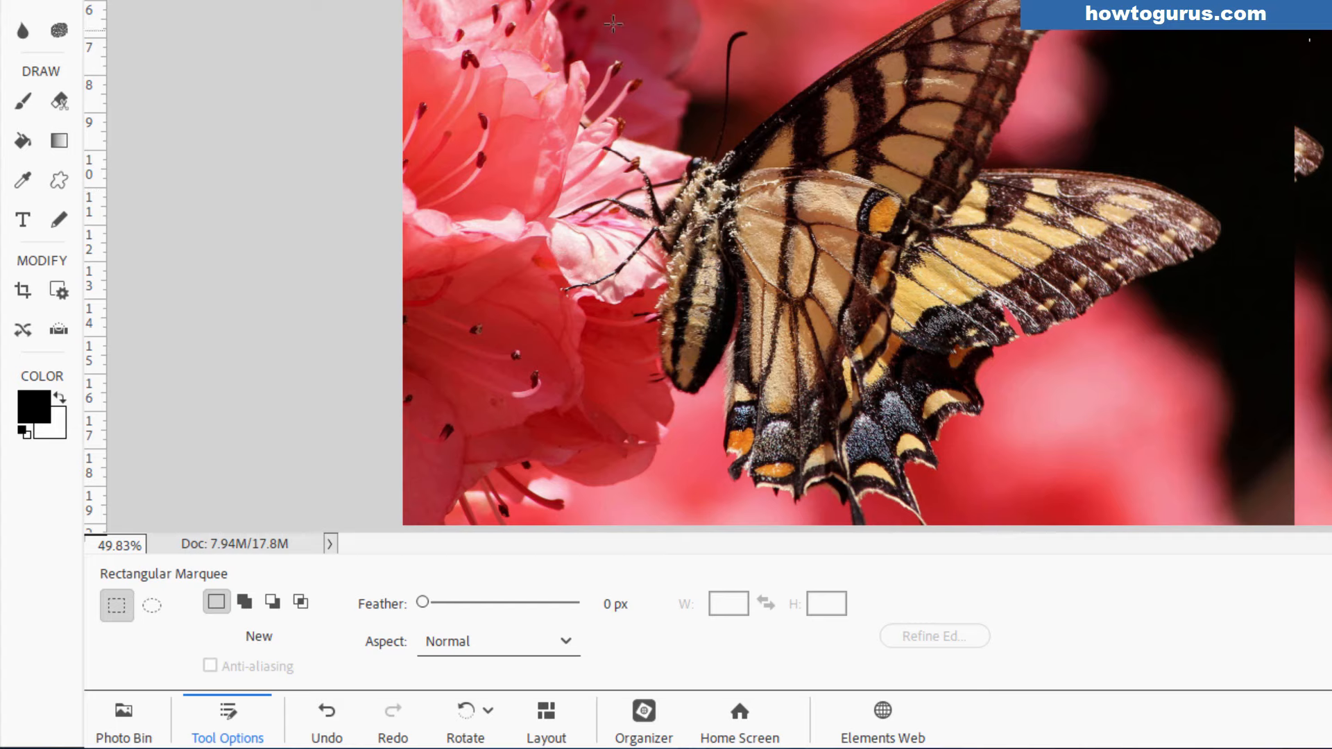
{"action": "left_click_drag", "start_coordinate": [577, 11], "coordinate": [1139, 383]}
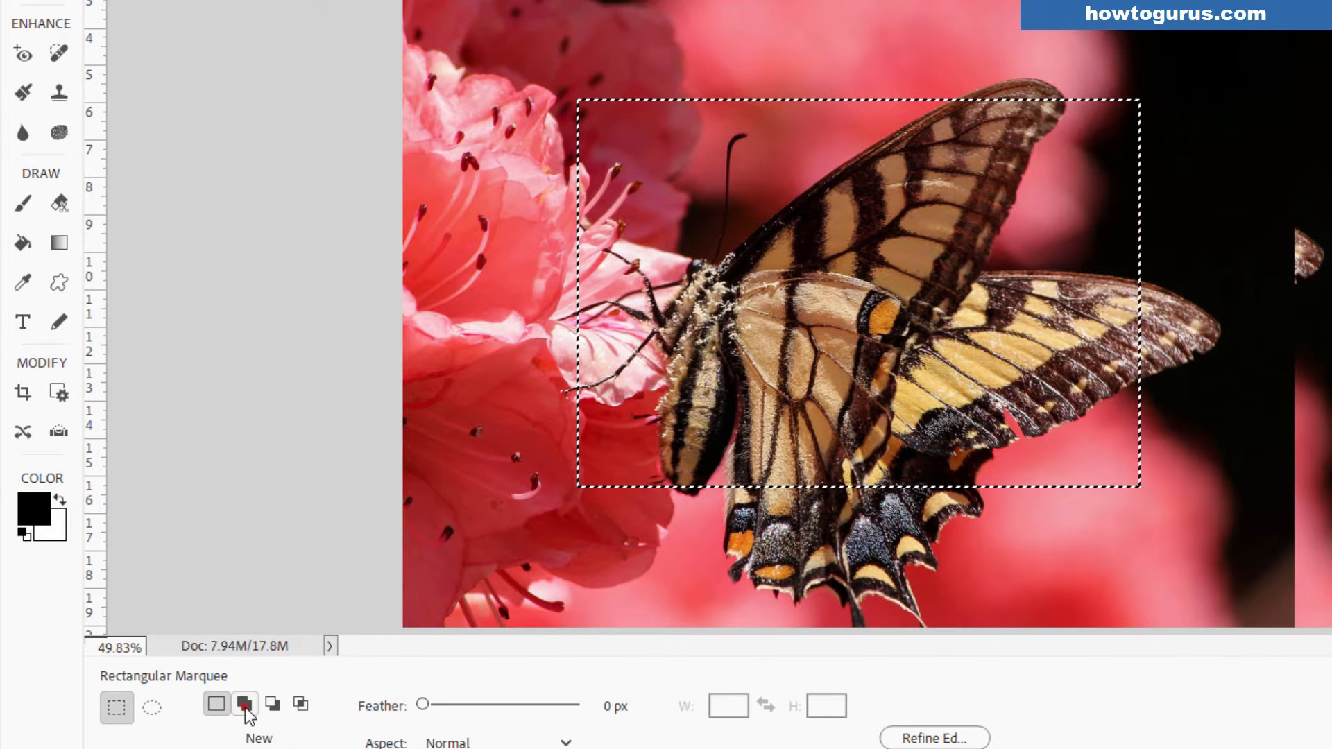
- Add a rectangle over the flowers at the selection's upper-left corner and subtract a rectangle from its upper-right corner
{"action": "left_click", "coordinate": [244, 635]}
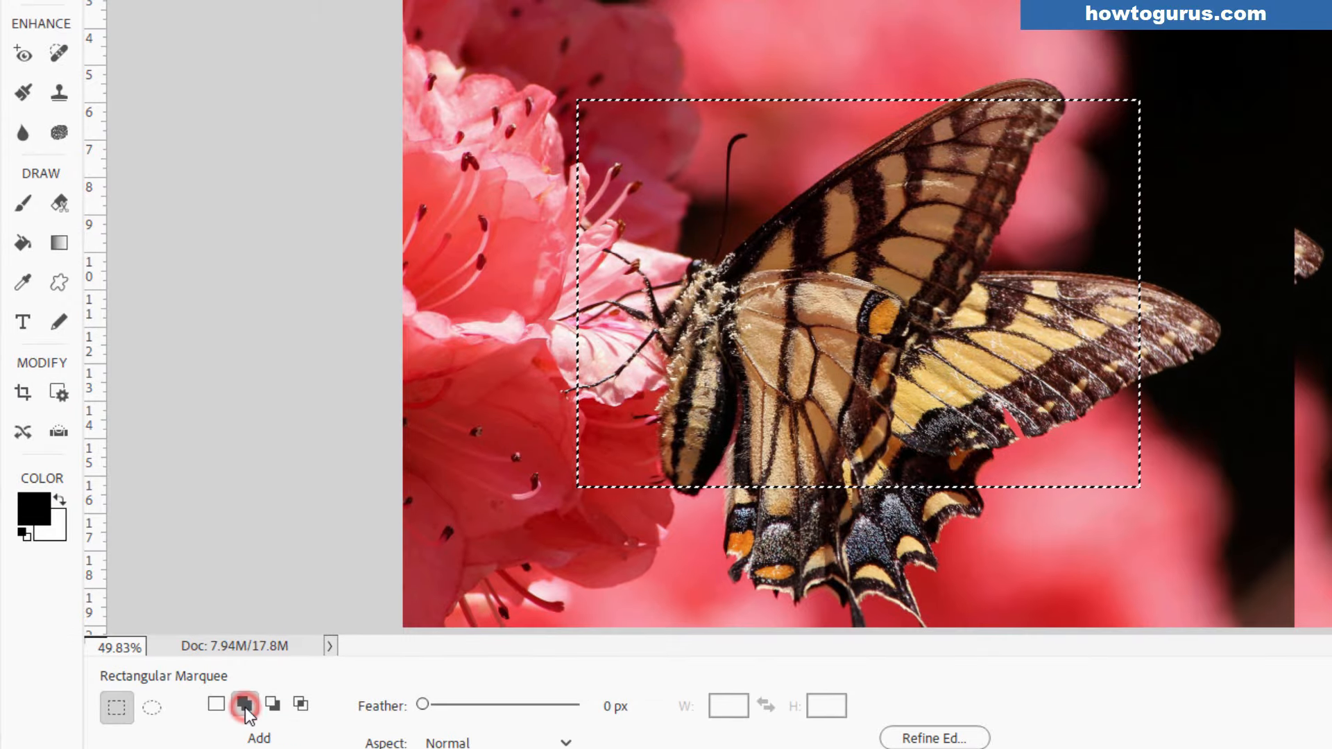
{"action": "left_click_drag", "start_coordinate": [476, 31], "coordinate": [700, 247]}
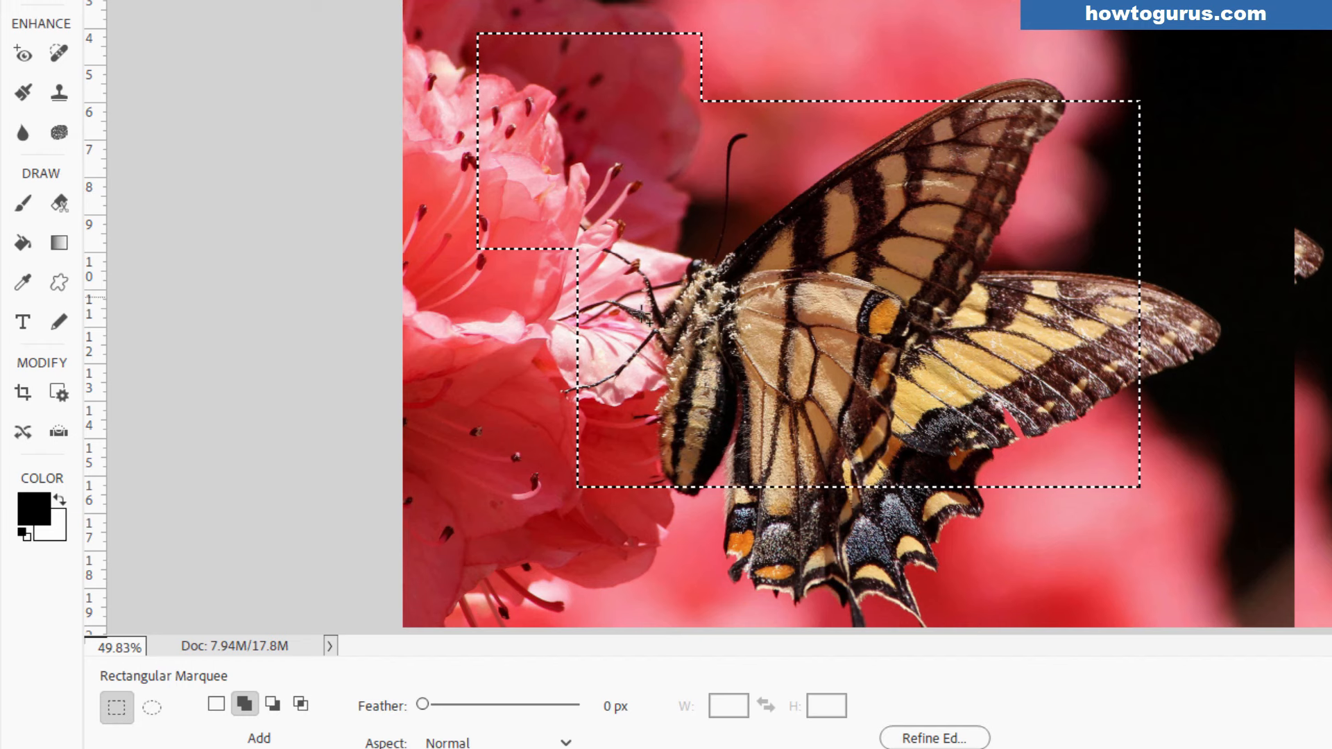
{"action": "left_click", "coordinate": [272, 704]}
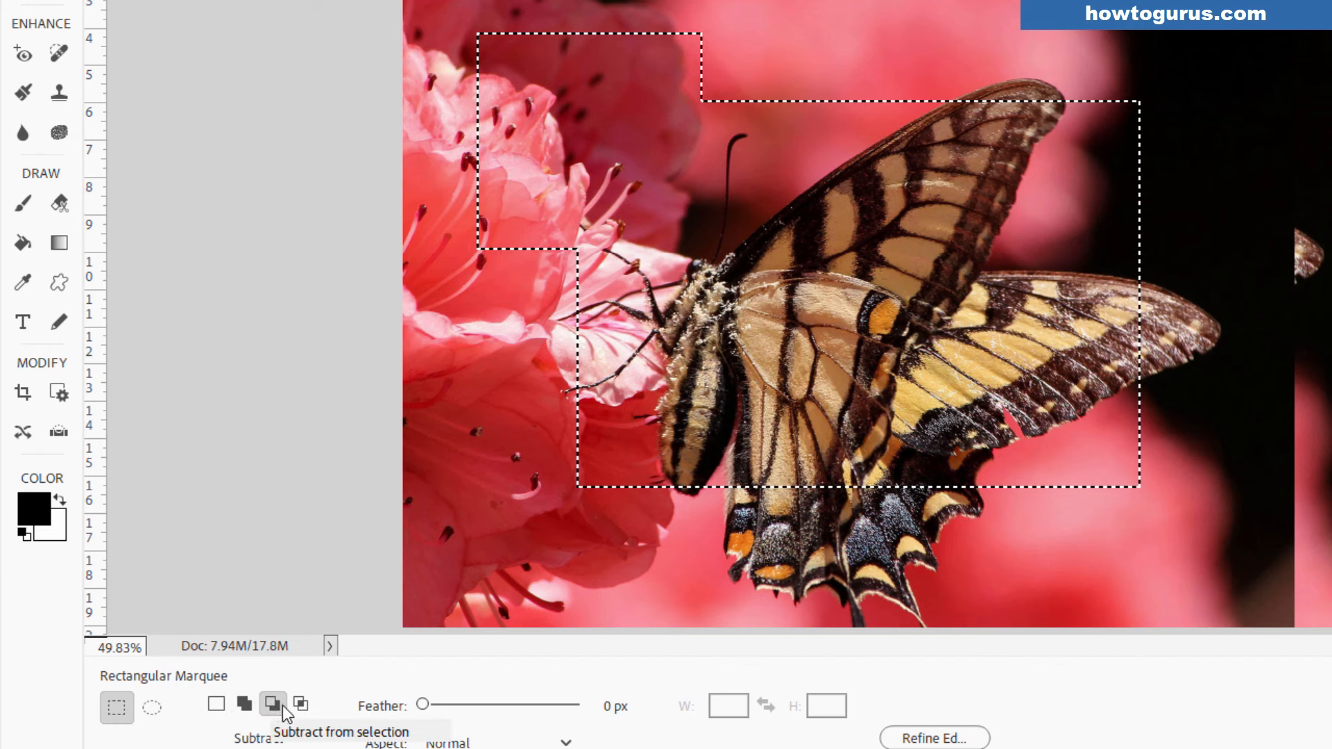
{"action": "left_click_drag", "start_coordinate": [875, 32], "coordinate": [1184, 242]}
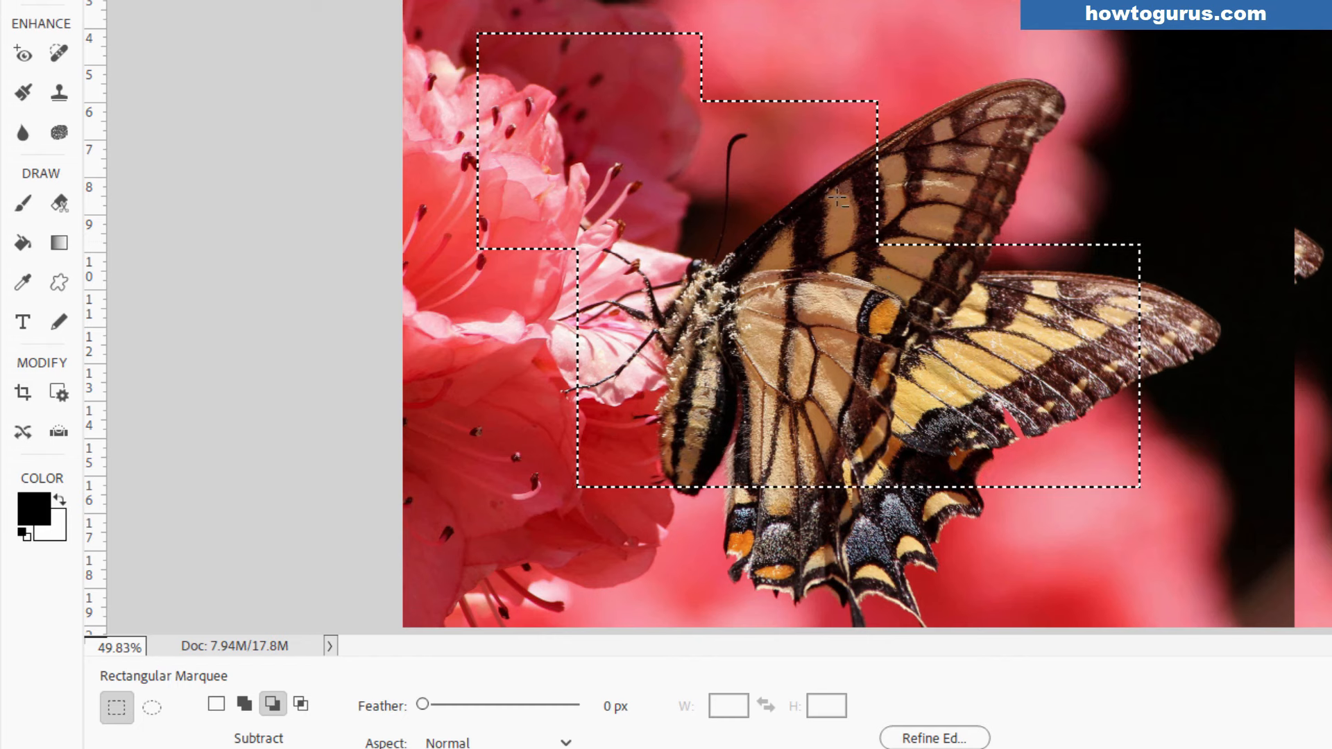
- Intersect the selection with a rectangle over its stepped upper-right corner, and undo that along with the earlier subtraction and addition
{"action": "left_click", "coordinate": [302, 706]}
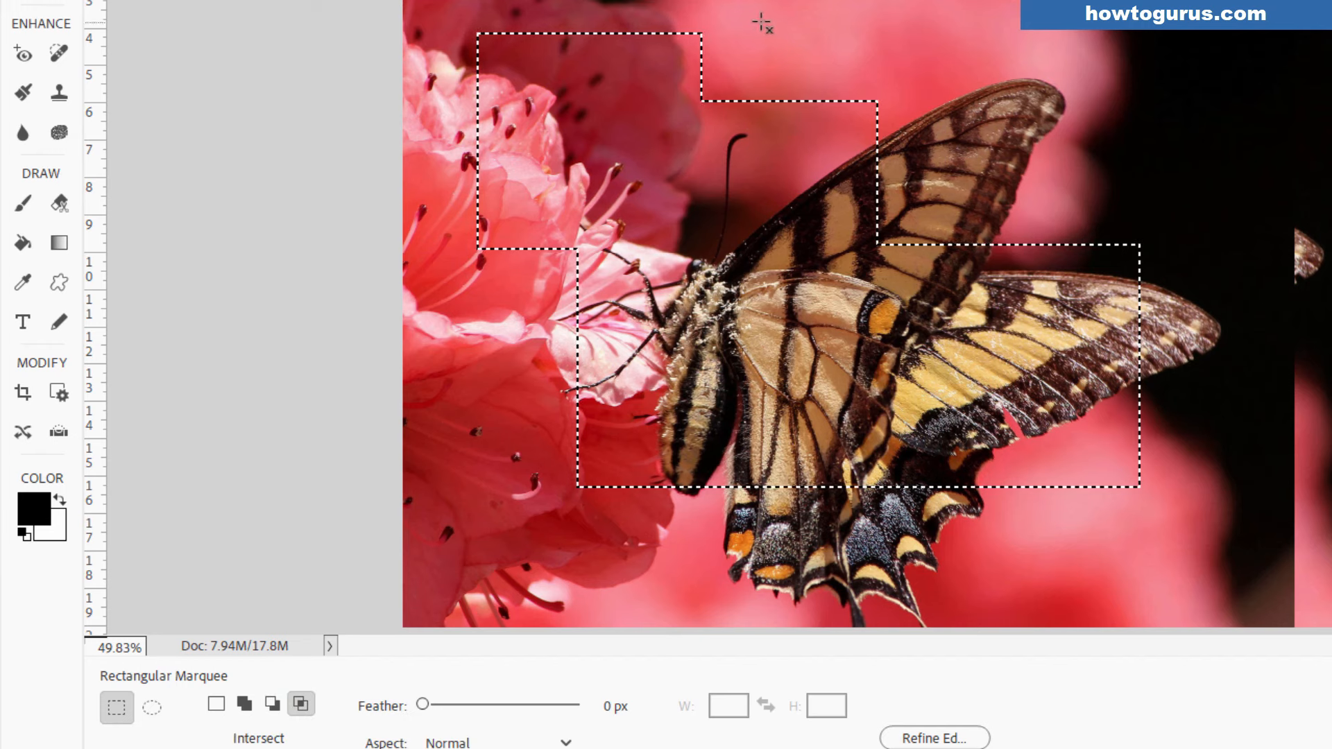
{"action": "left_click_drag", "start_coordinate": [761, 21], "coordinate": [977, 204]}
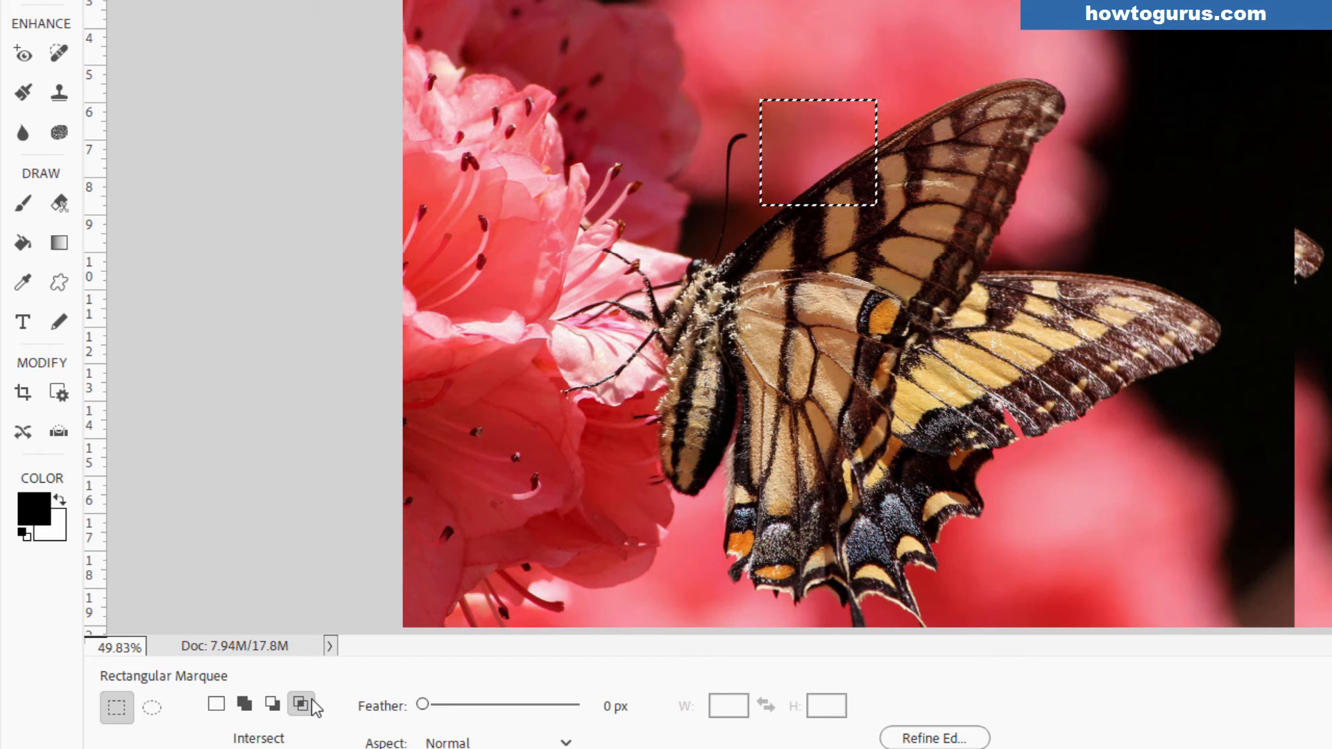
{"action": "key", "text": "ctrl+z"}
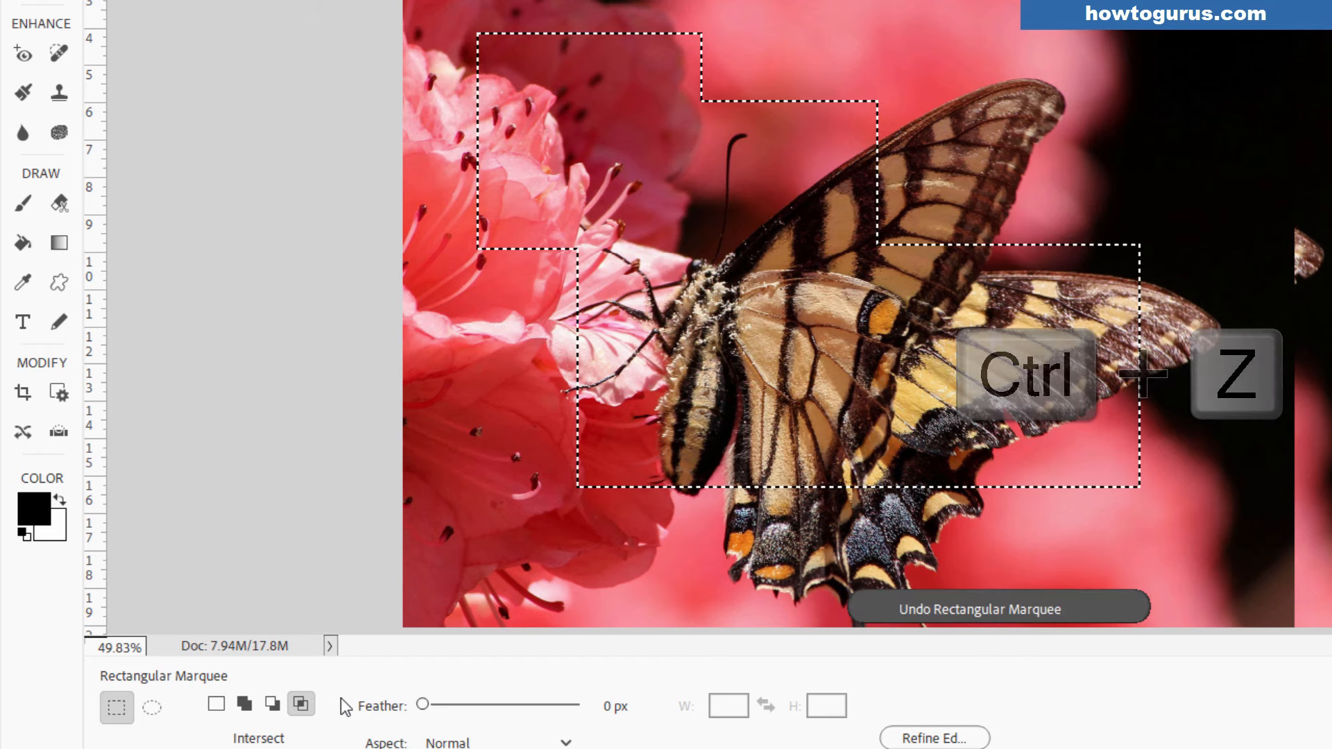
{"action": "key", "text": "ctrl+z"}
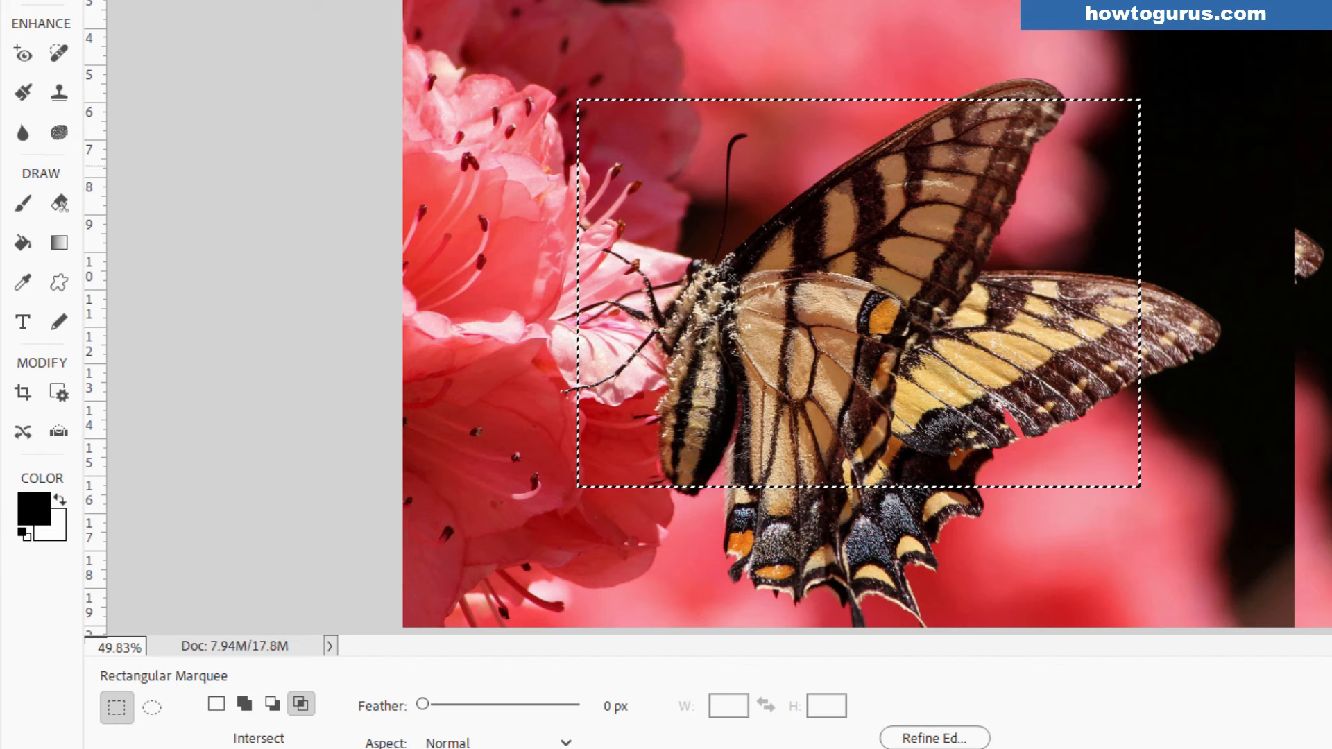
- Clear the selection, draw a rectangular marquee with a 20 px feather around the whole butterfly, and copy the selected pixels
{"action": "key", "text": "ctrl+d"}
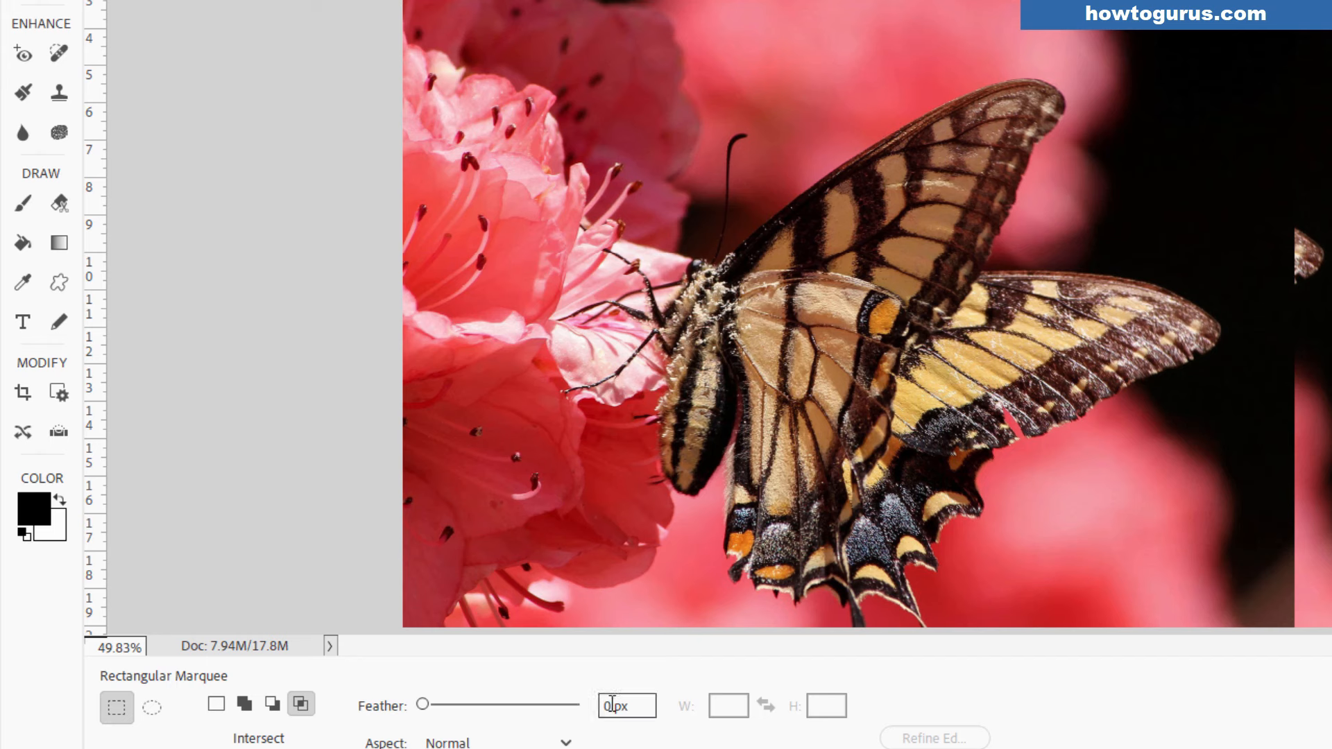
{"action": "type", "text": "20"}
{"action": "left_click_drag", "start_coordinate": [544, 28], "coordinate": [1230, 588]}
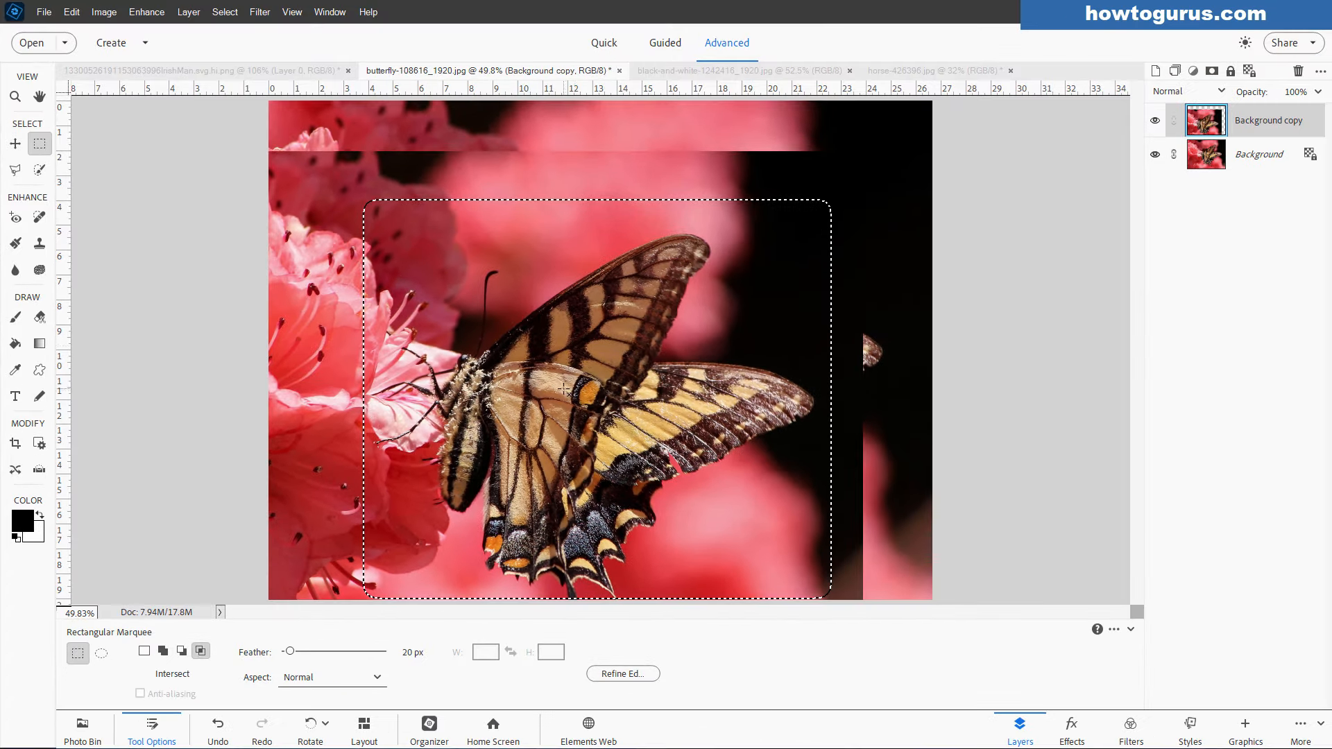
{"action": "left_click", "coordinate": [71, 12]}
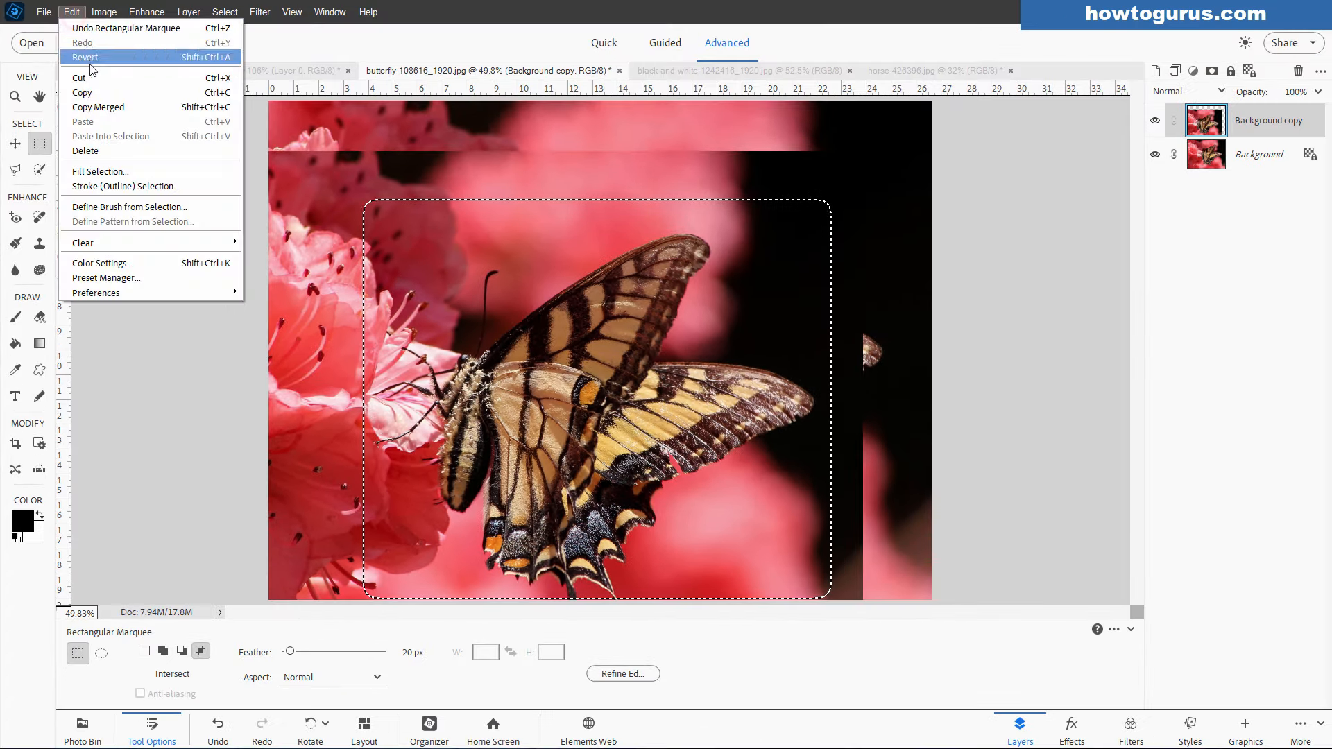
{"action": "left_click", "coordinate": [89, 95]}
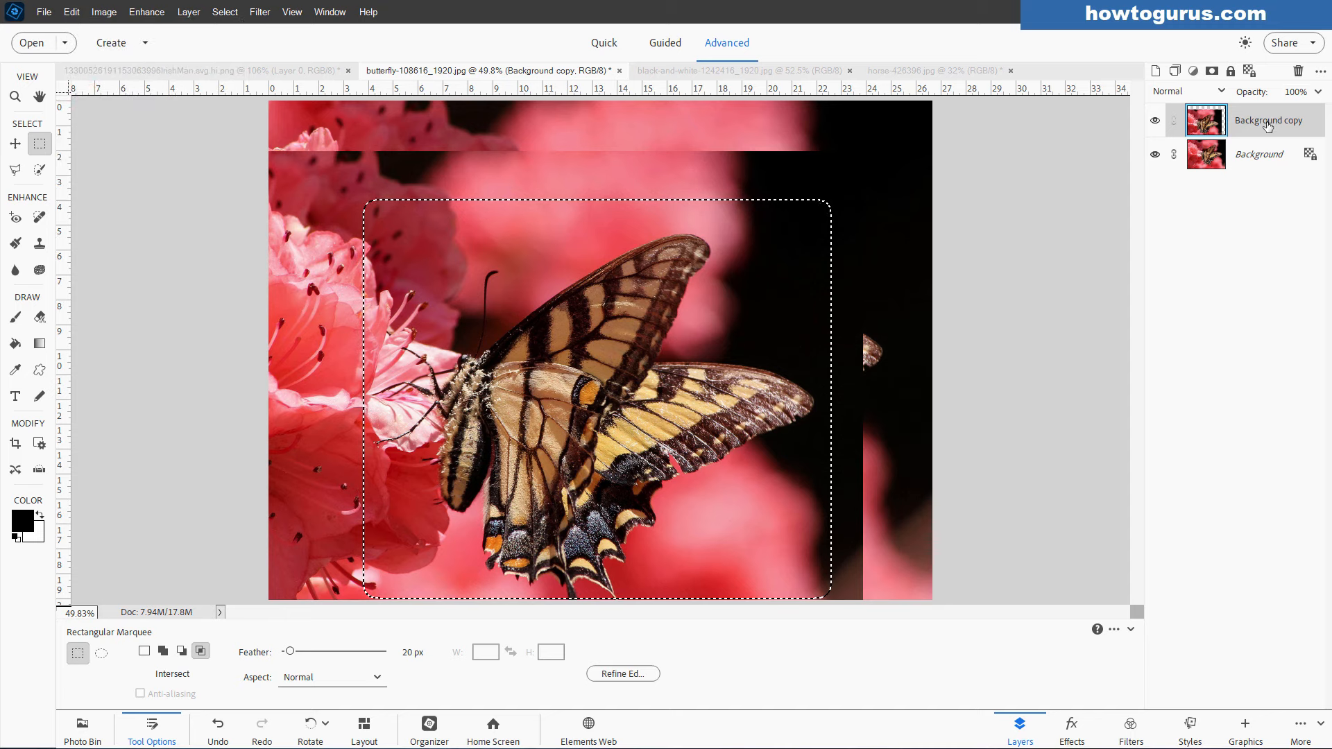
- Add a new layer filled entirely with white using the Paint Bucket, and paste the copied butterfly above it
{"action": "left_click", "coordinate": [1155, 71]}
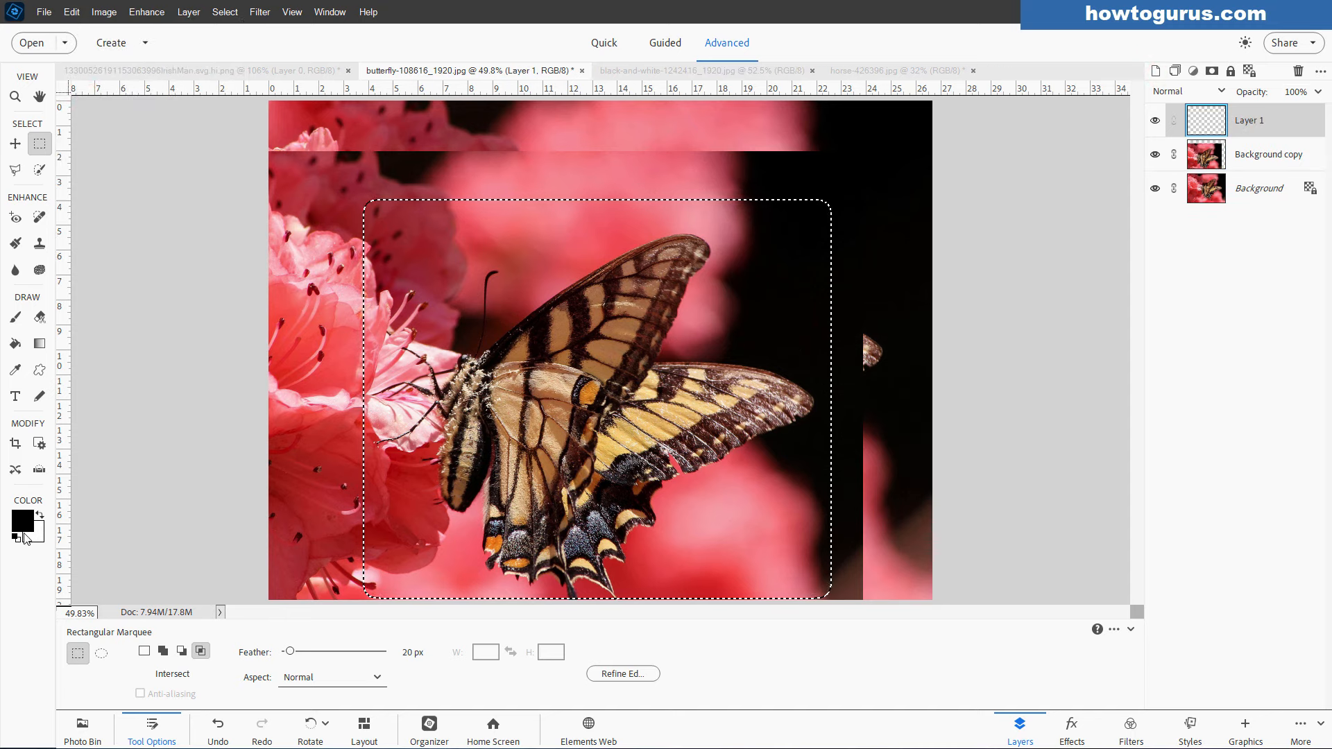
{"action": "left_click", "coordinate": [40, 515]}
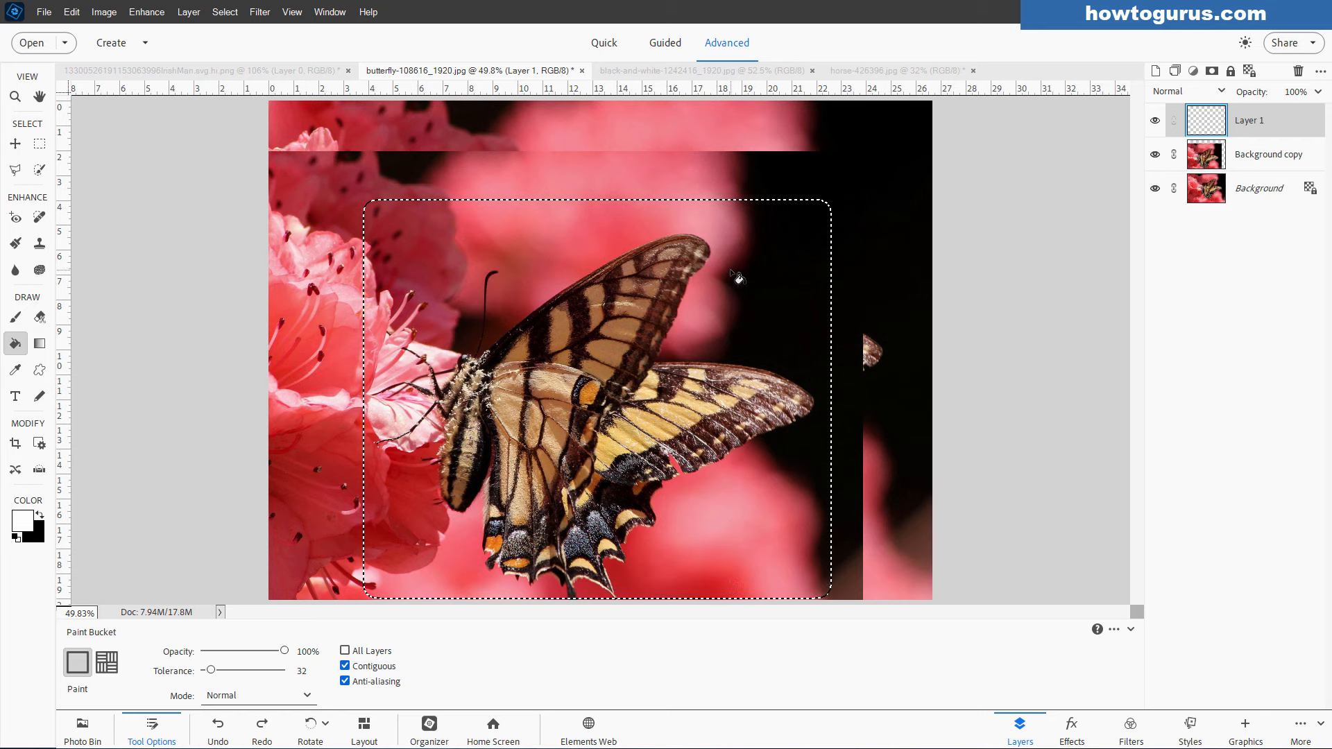
{"action": "key", "text": "ctrl+d"}
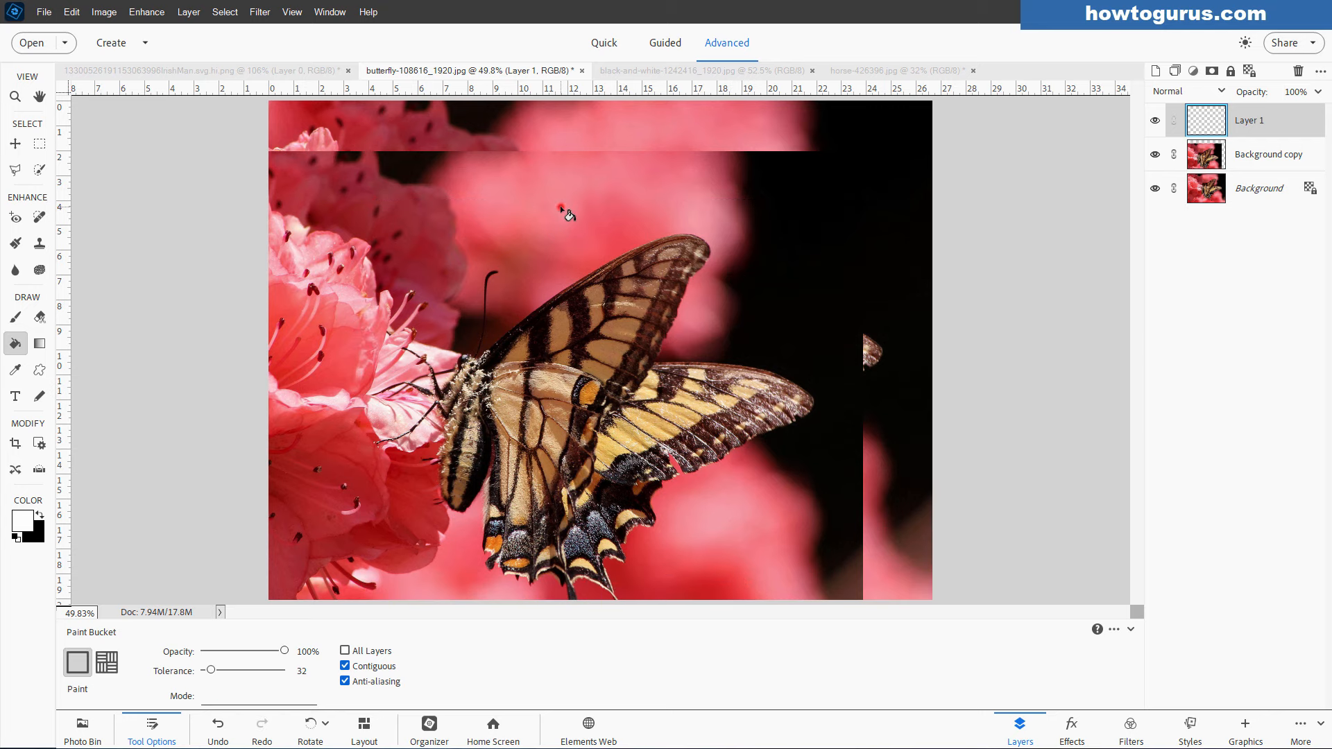
{"action": "left_click", "coordinate": [561, 208]}
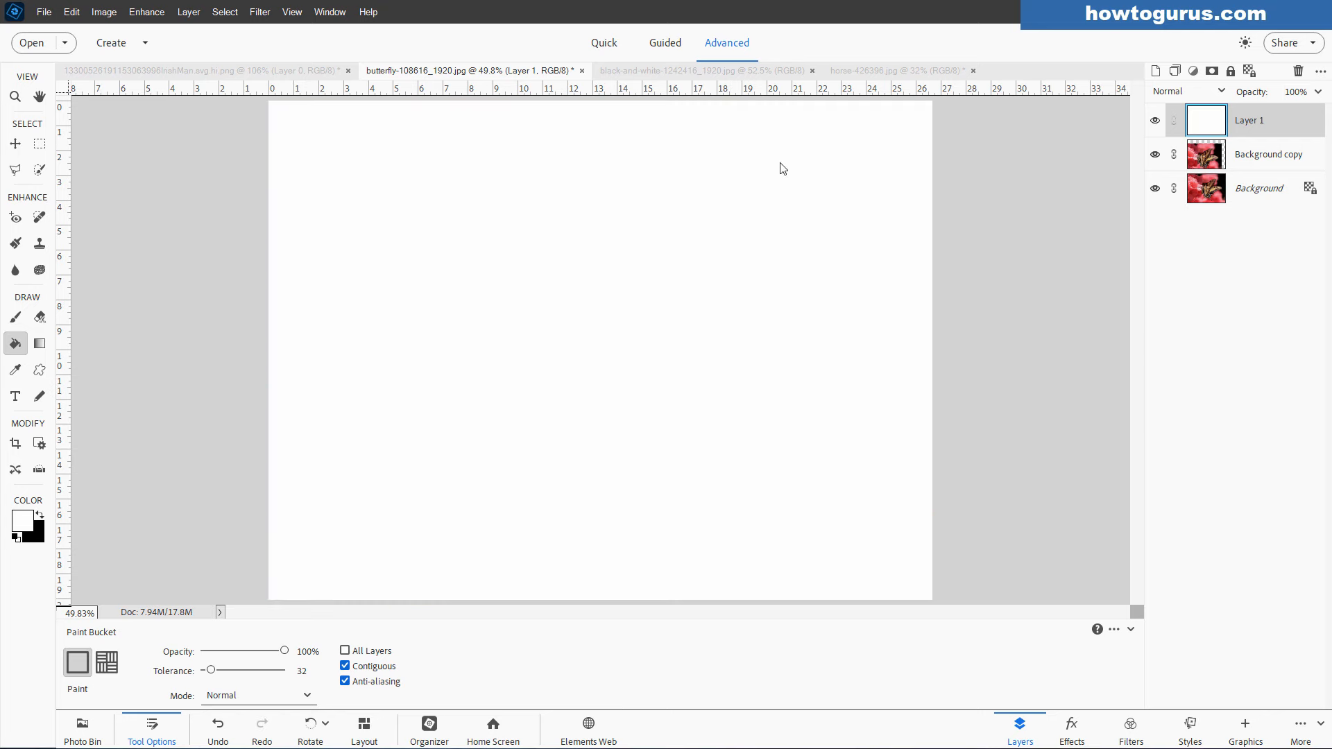
{"action": "left_click", "coordinate": [71, 12]}
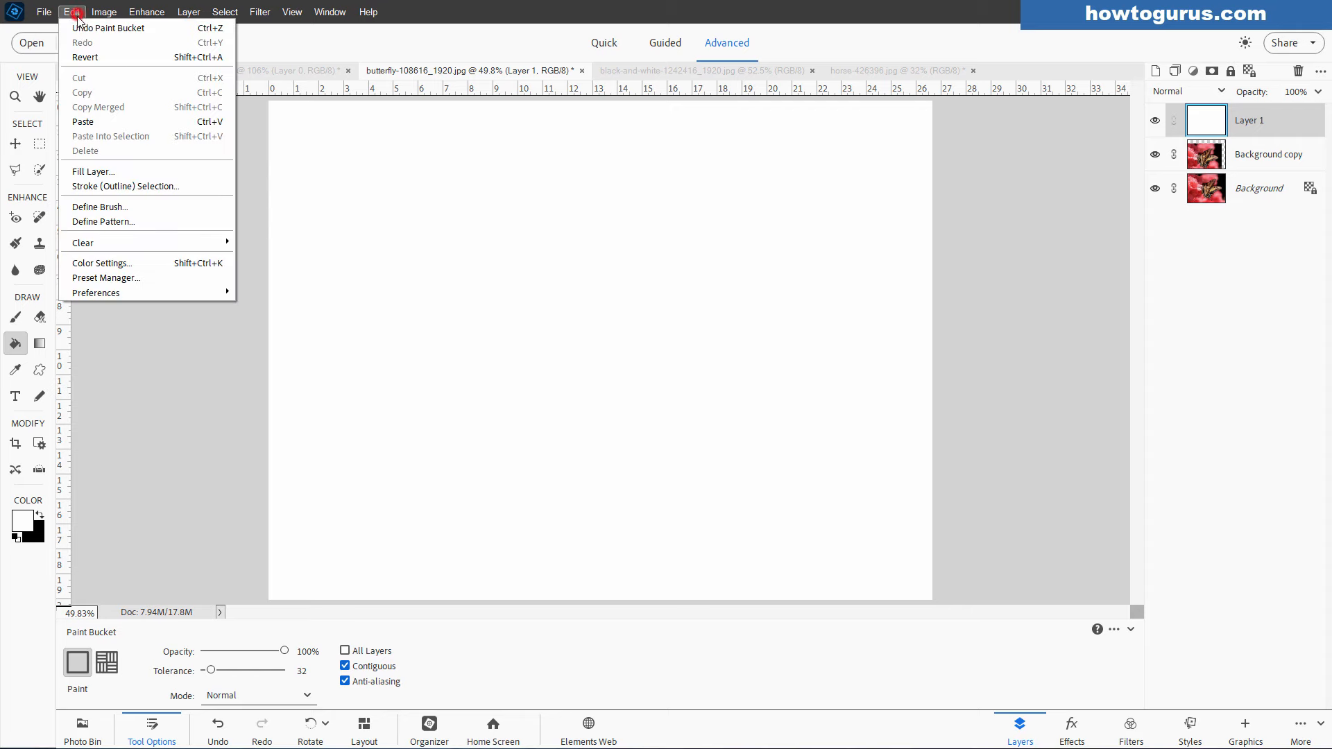
{"action": "left_click", "coordinate": [110, 120]}
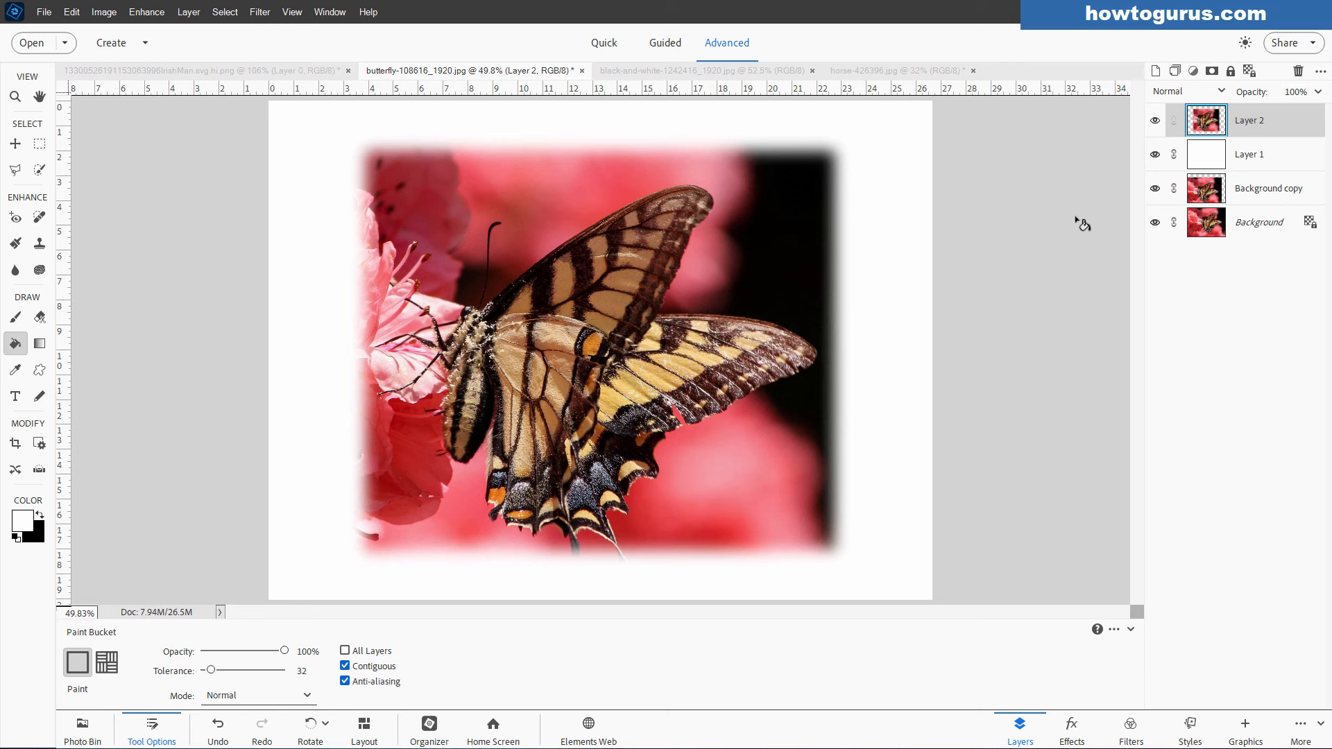
- Hide Layer 2 and Layer 1 and make Background copy the active layer
{"action": "left_click", "coordinate": [1154, 122]}
{"action": "left_click", "coordinate": [1250, 200]}
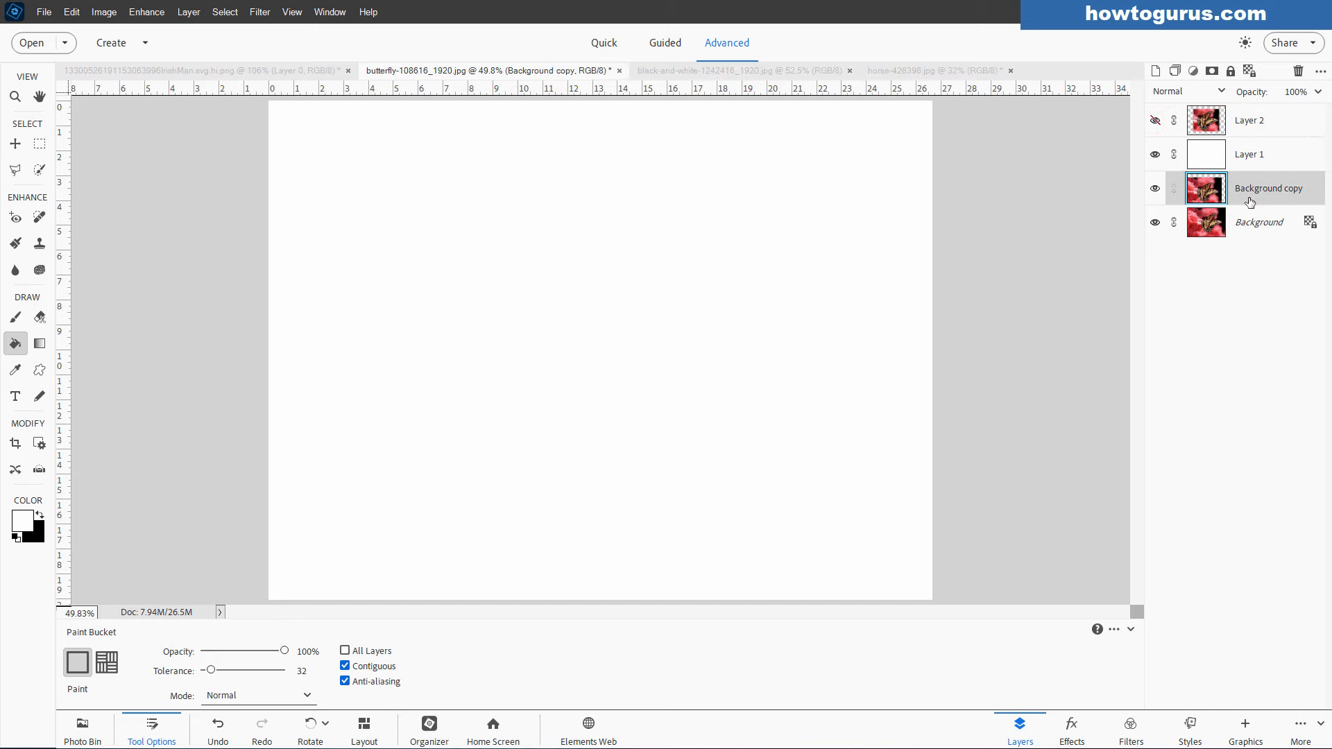
{"action": "left_click", "coordinate": [1155, 155]}
- Draw a rectangular marquee with a 0 px feather around the butterfly and add it as a layer mask on Background copy
{"action": "key", "text": "m"}
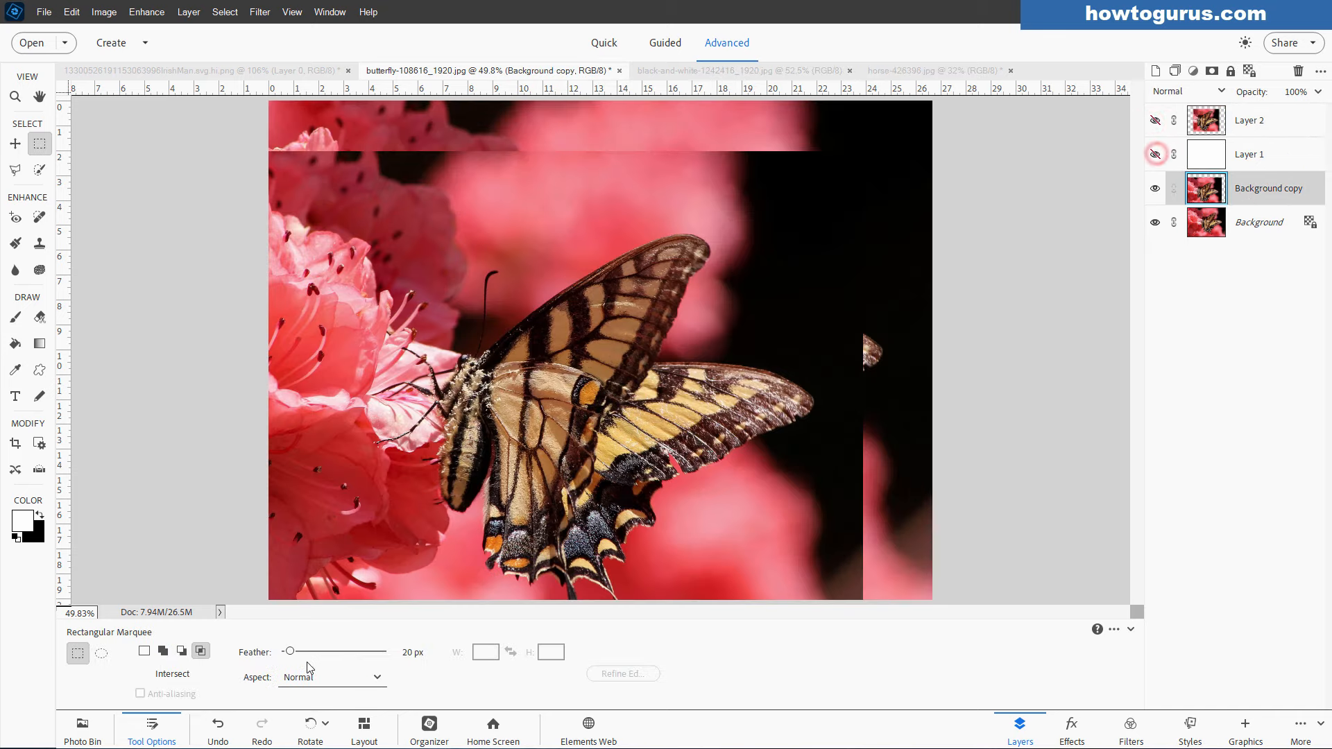
{"action": "left_click_drag", "start_coordinate": [292, 655], "coordinate": [262, 659]}
{"action": "left_click_drag", "start_coordinate": [390, 212], "coordinate": [828, 598]}
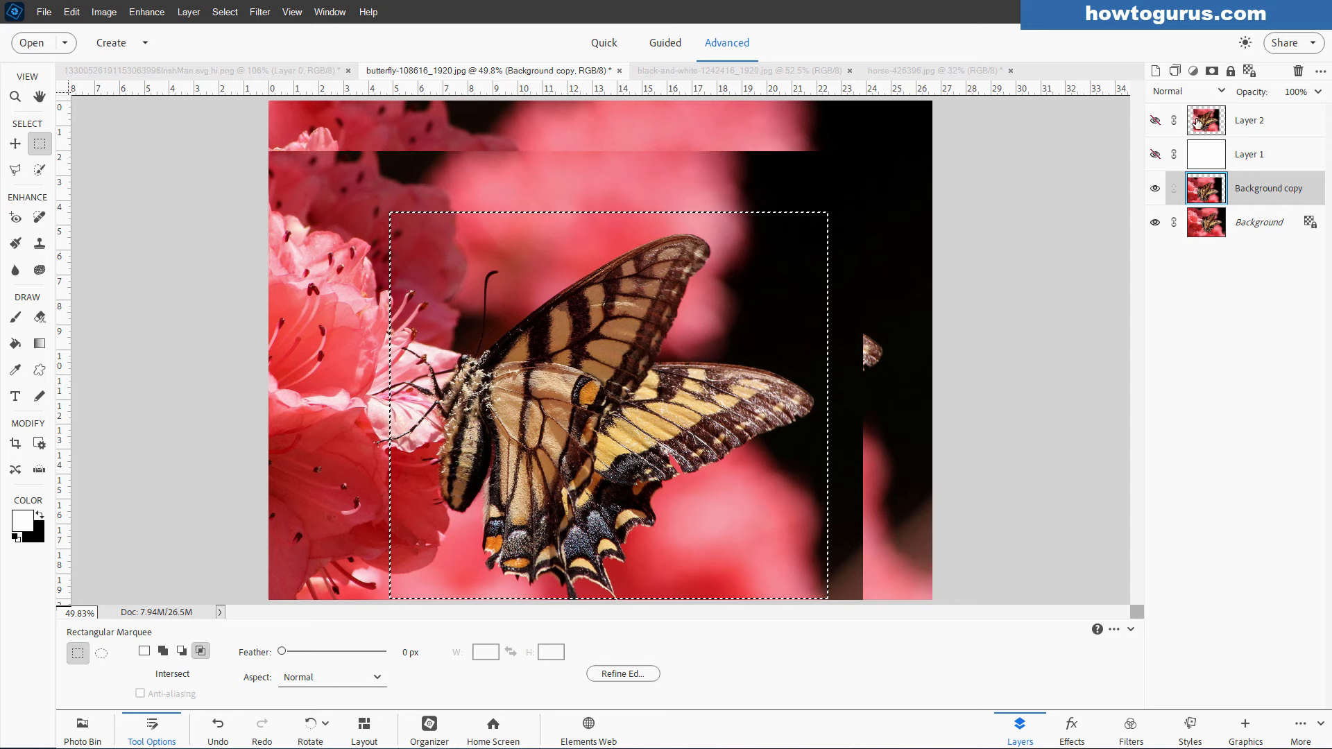
{"action": "left_click", "coordinate": [1212, 71]}
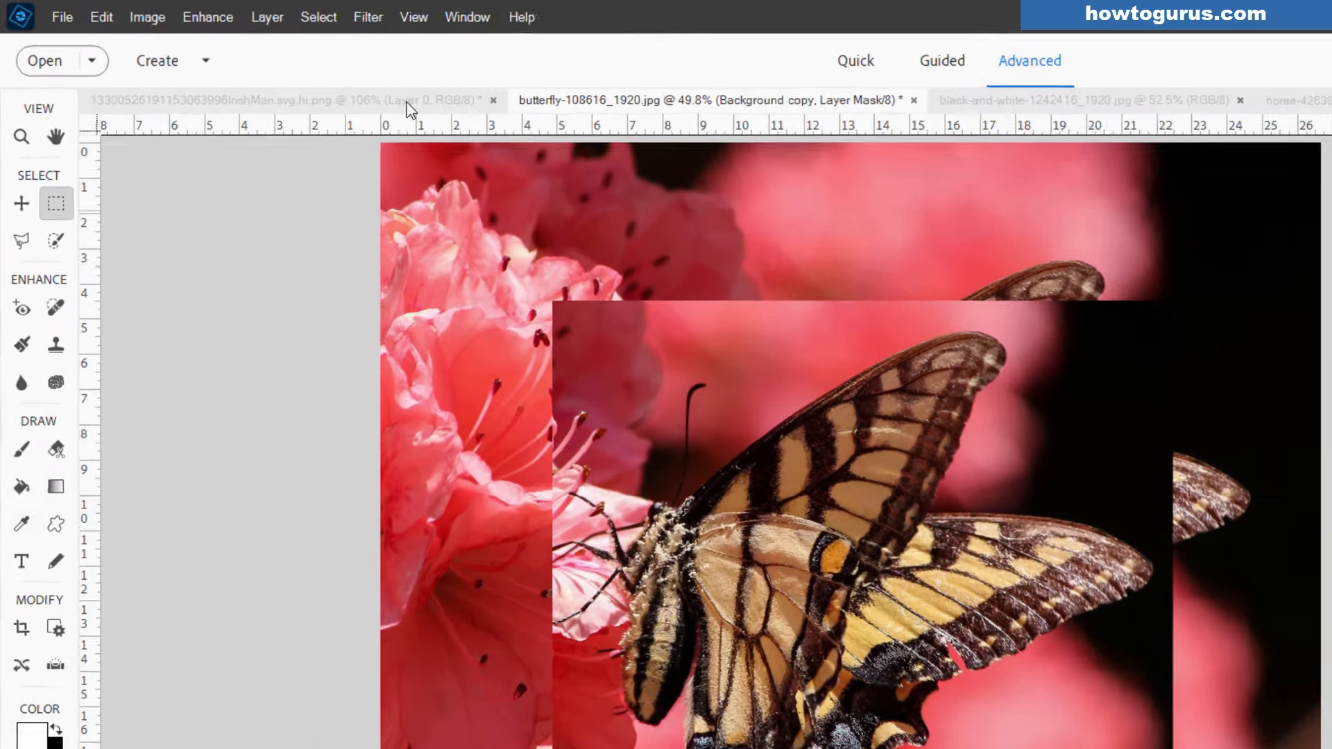
- Soften the edges of Background copy's layer mask with a Gaussian Blur of 30.4 pixels radius
{"action": "left_click", "coordinate": [259, 12]}
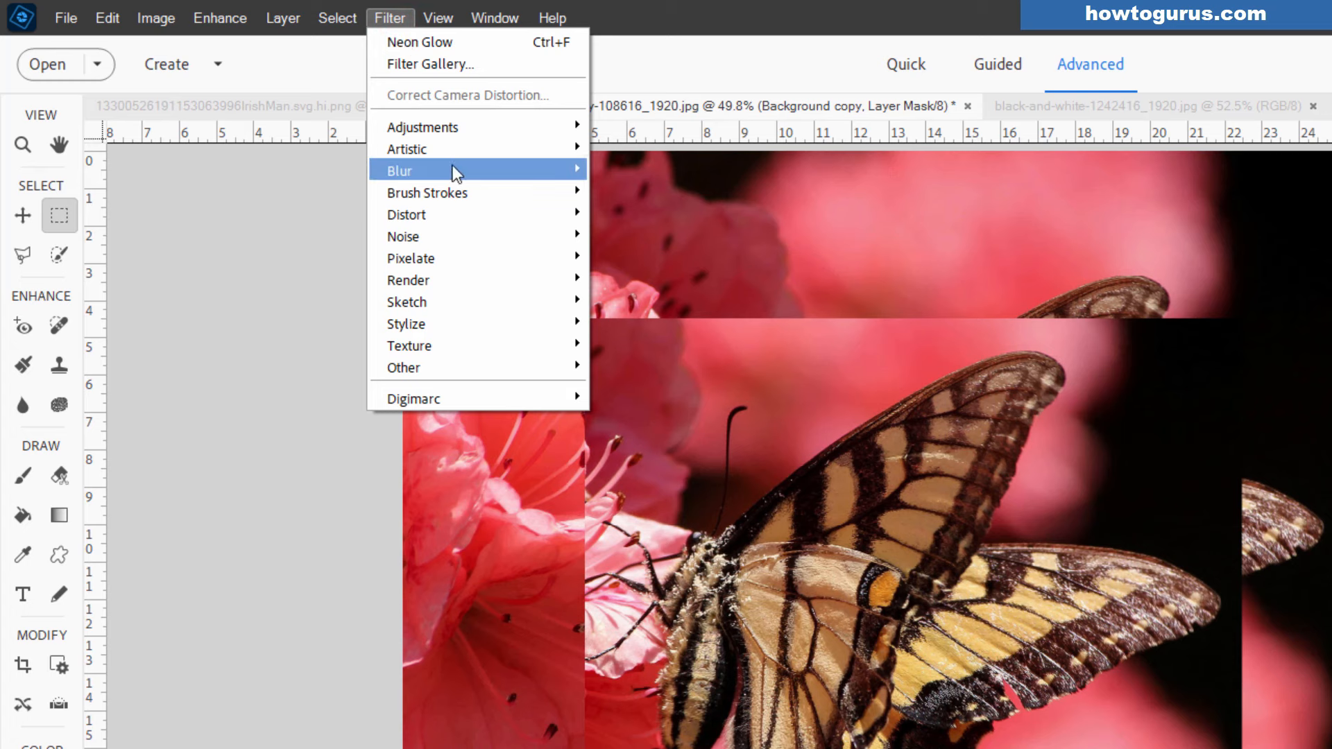
{"action": "mouse_move", "coordinate": [454, 171]}
{"action": "left_click", "coordinate": [663, 237]}
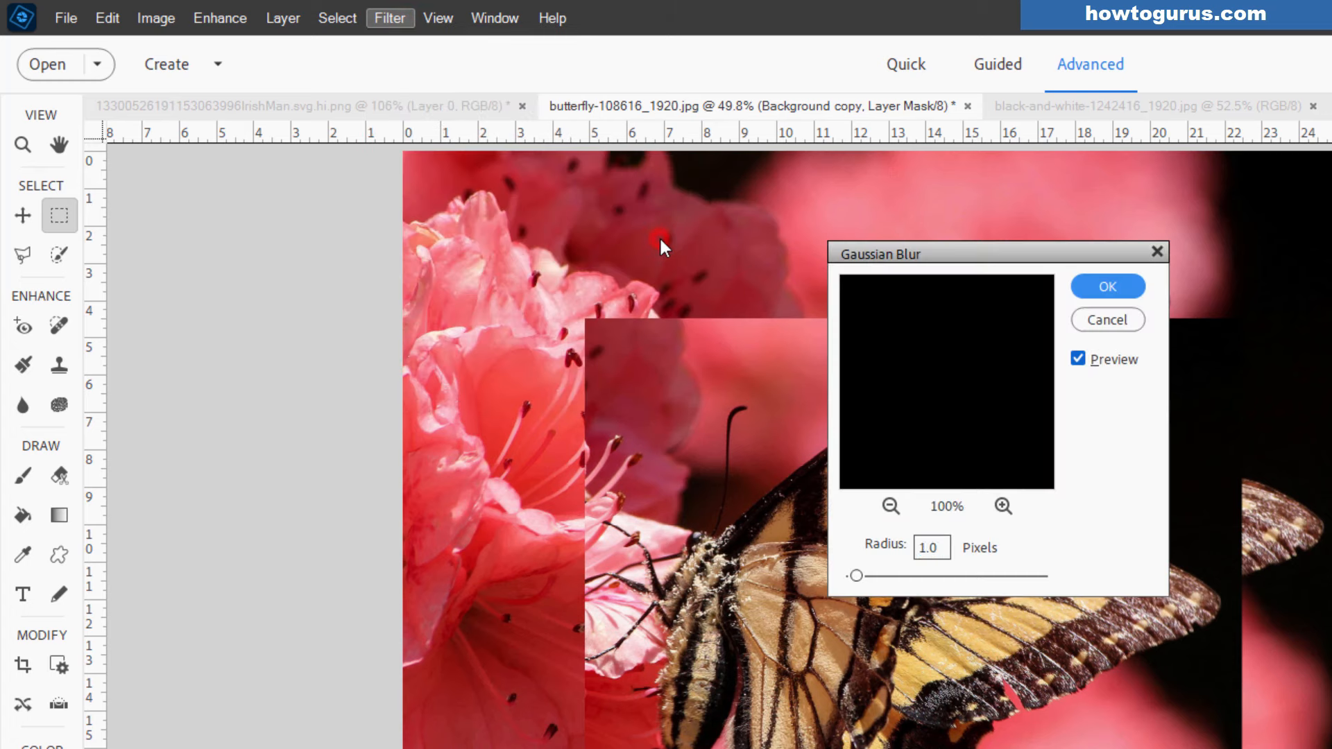
{"action": "left_click_drag", "start_coordinate": [978, 254], "coordinate": [1331, 282]}
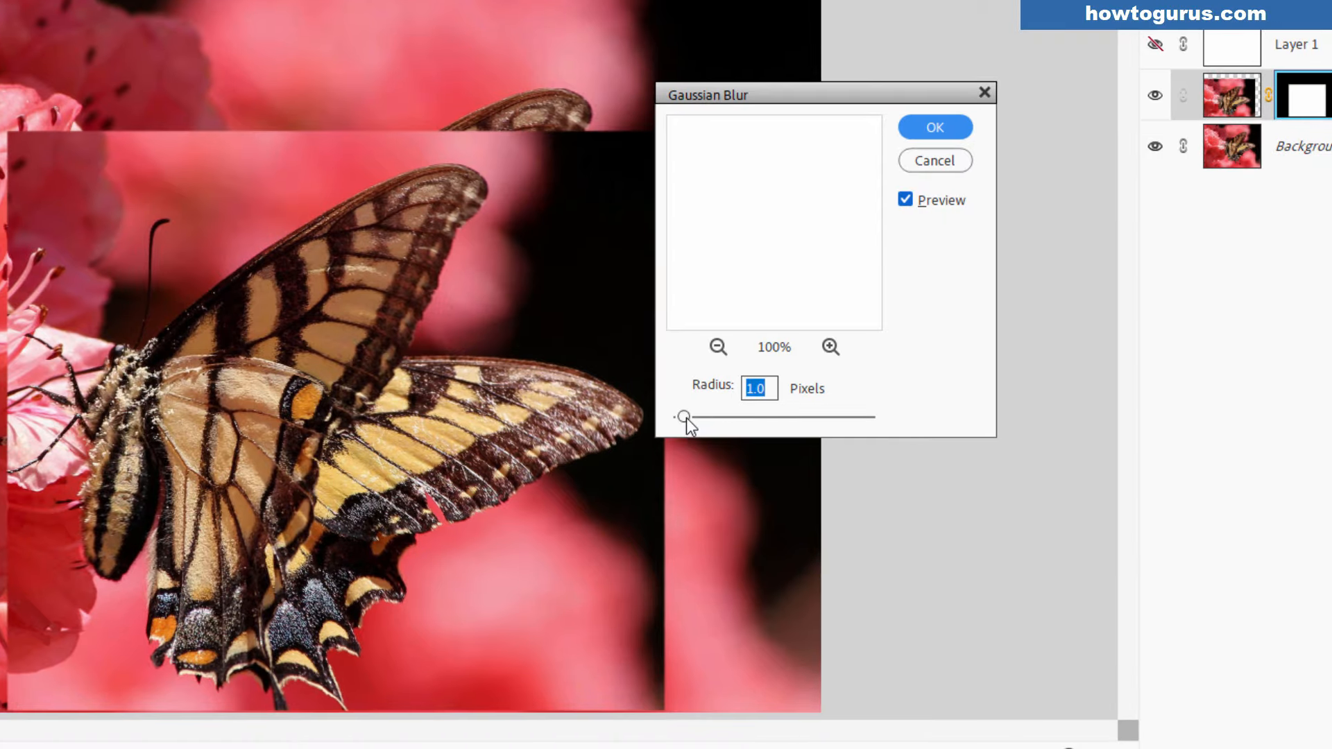
{"action": "left_click_drag", "start_coordinate": [1261, 605], "coordinate": [1278, 605]}
{"action": "left_click_drag", "start_coordinate": [700, 417], "coordinate": [758, 416]}
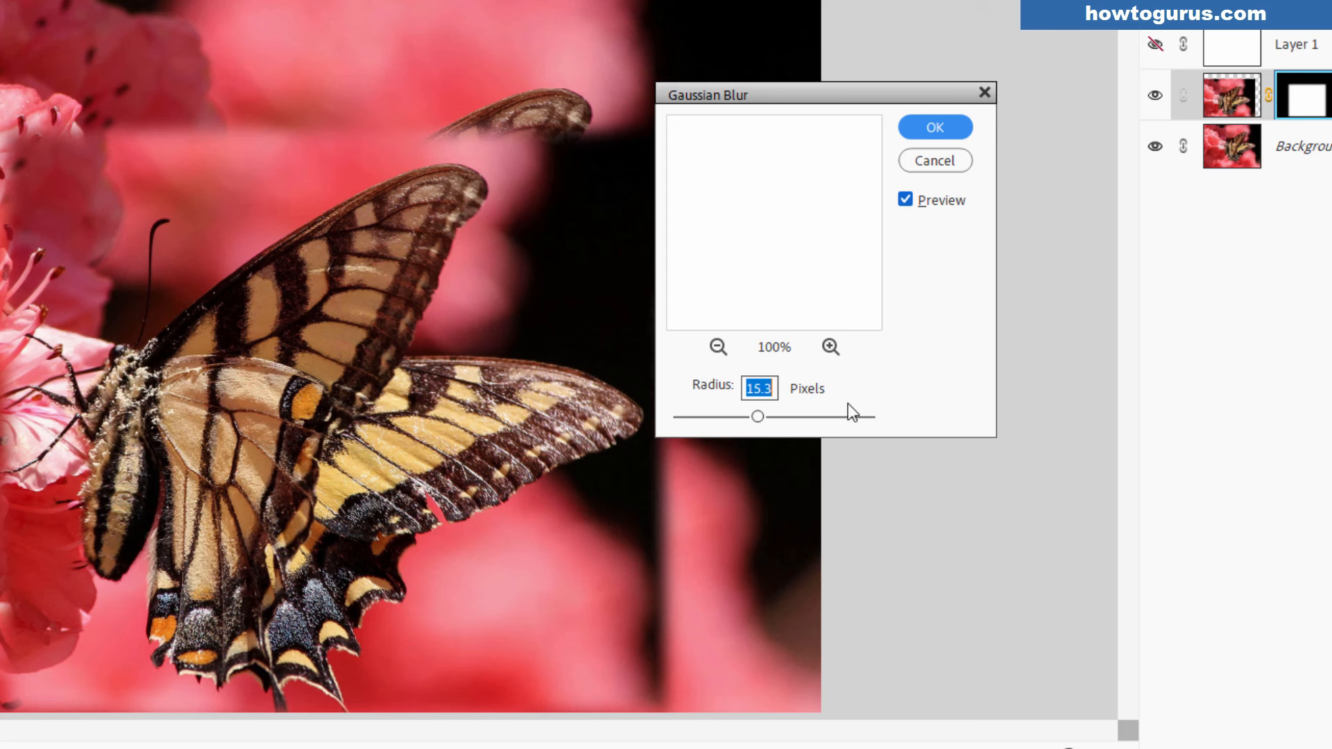
{"action": "left_click_drag", "start_coordinate": [761, 416], "coordinate": [769, 415]}
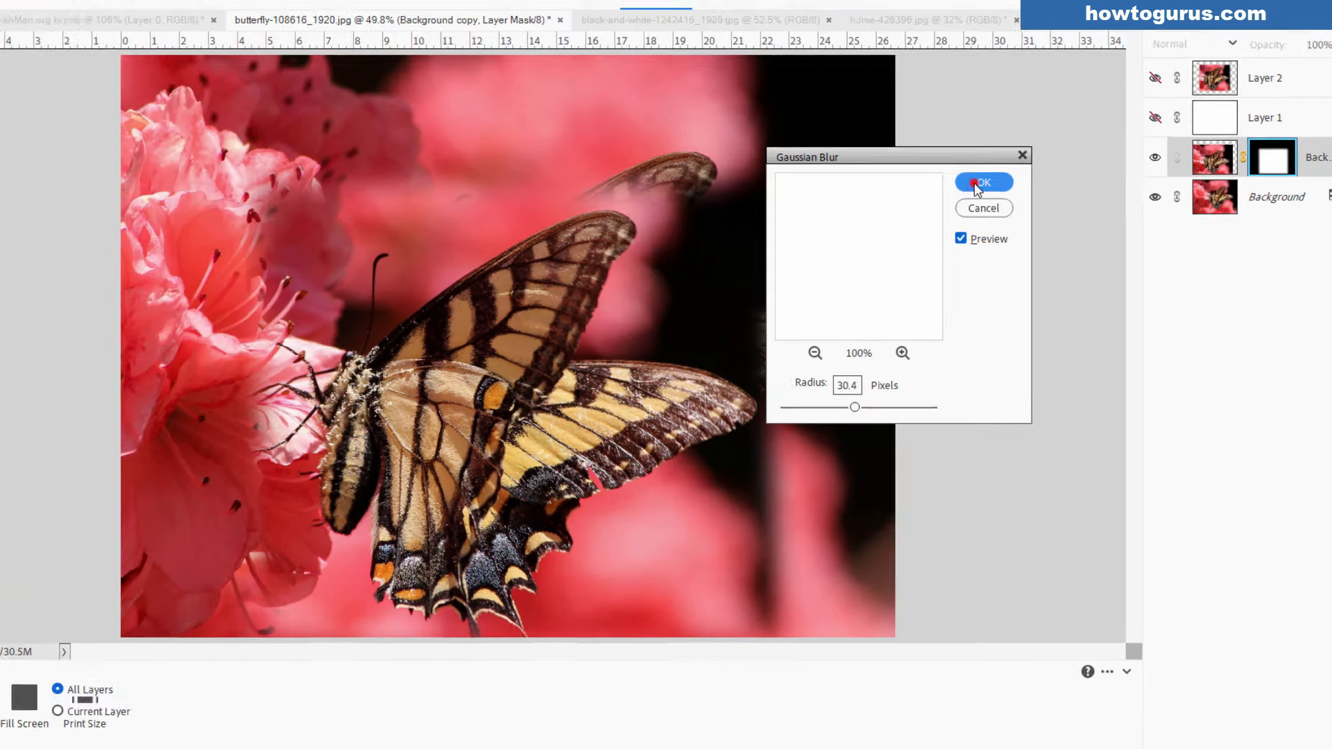
{"action": "left_click", "coordinate": [947, 141]}
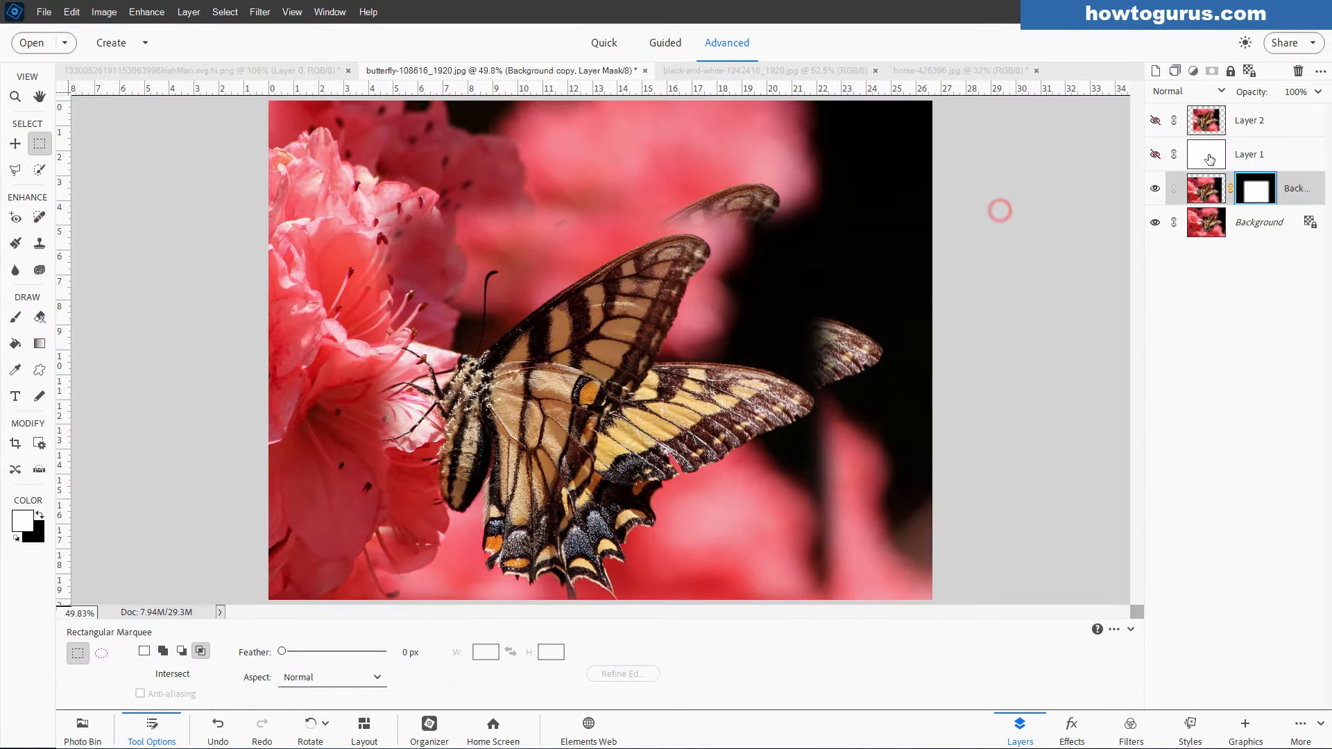
- Preview the masked Background copy above the visible white Layer 1, and restore the original layer order with Layer 1 hidden
{"action": "left_click", "coordinate": [1155, 62]}
{"action": "left_click_drag", "start_coordinate": [1309, 177], "coordinate": [1291, 142]}
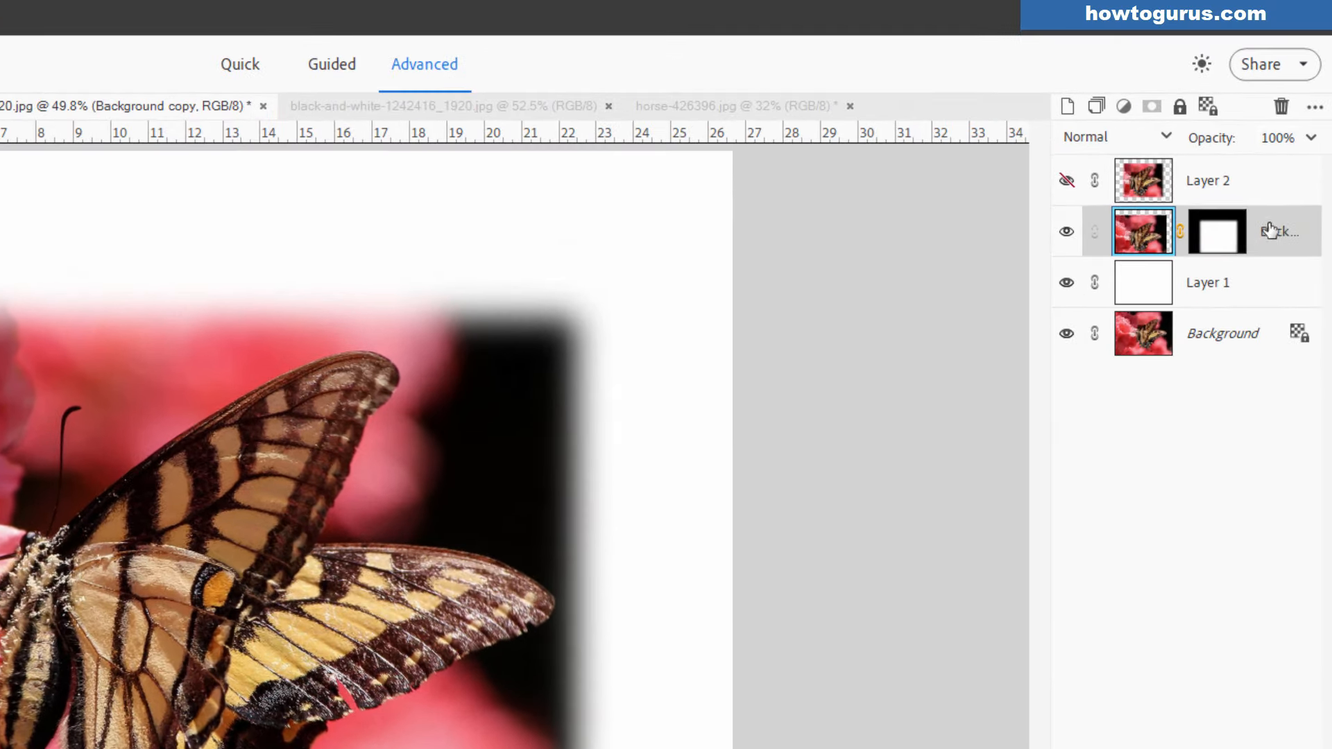
{"action": "left_click_drag", "start_coordinate": [1269, 231], "coordinate": [1242, 298]}
{"action": "left_click", "coordinate": [1073, 233]}
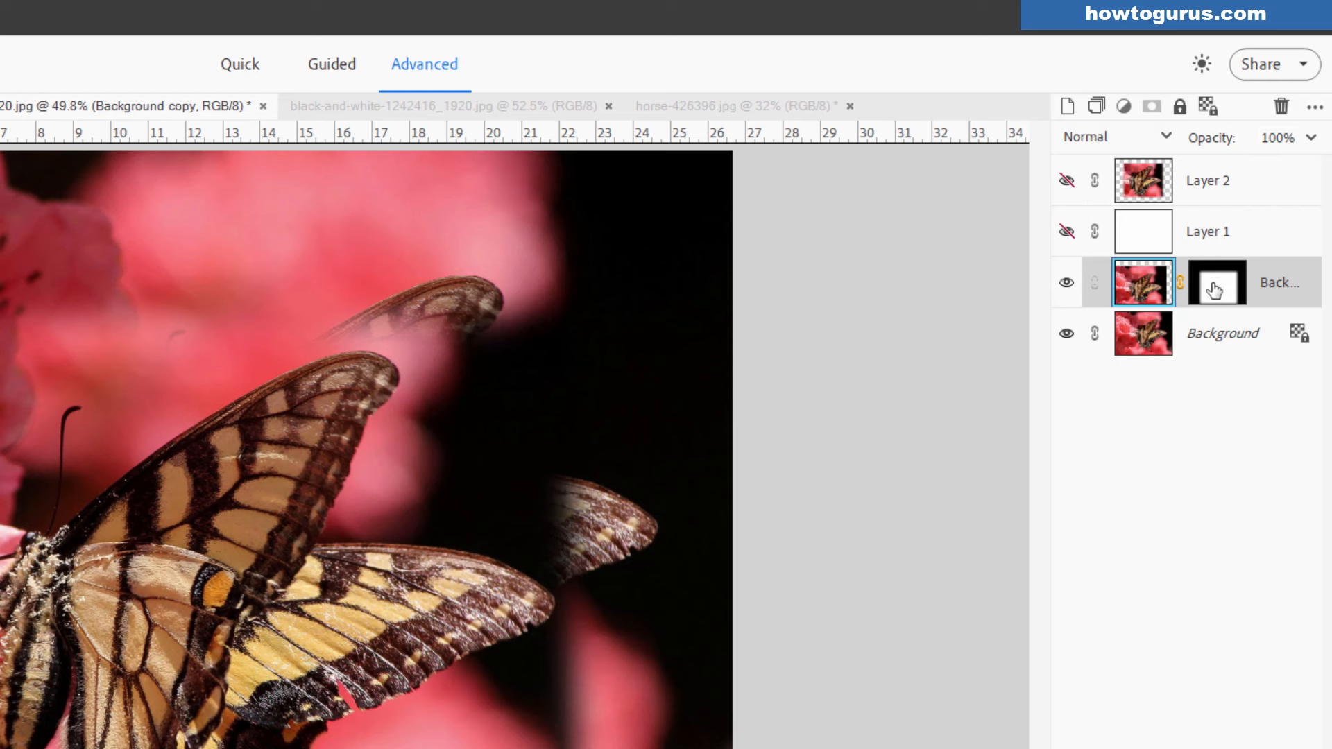
- Delete the layer mask from Background copy and move the layer up and to the right to line up with the canvas
{"action": "right_click", "coordinate": [1214, 290]}
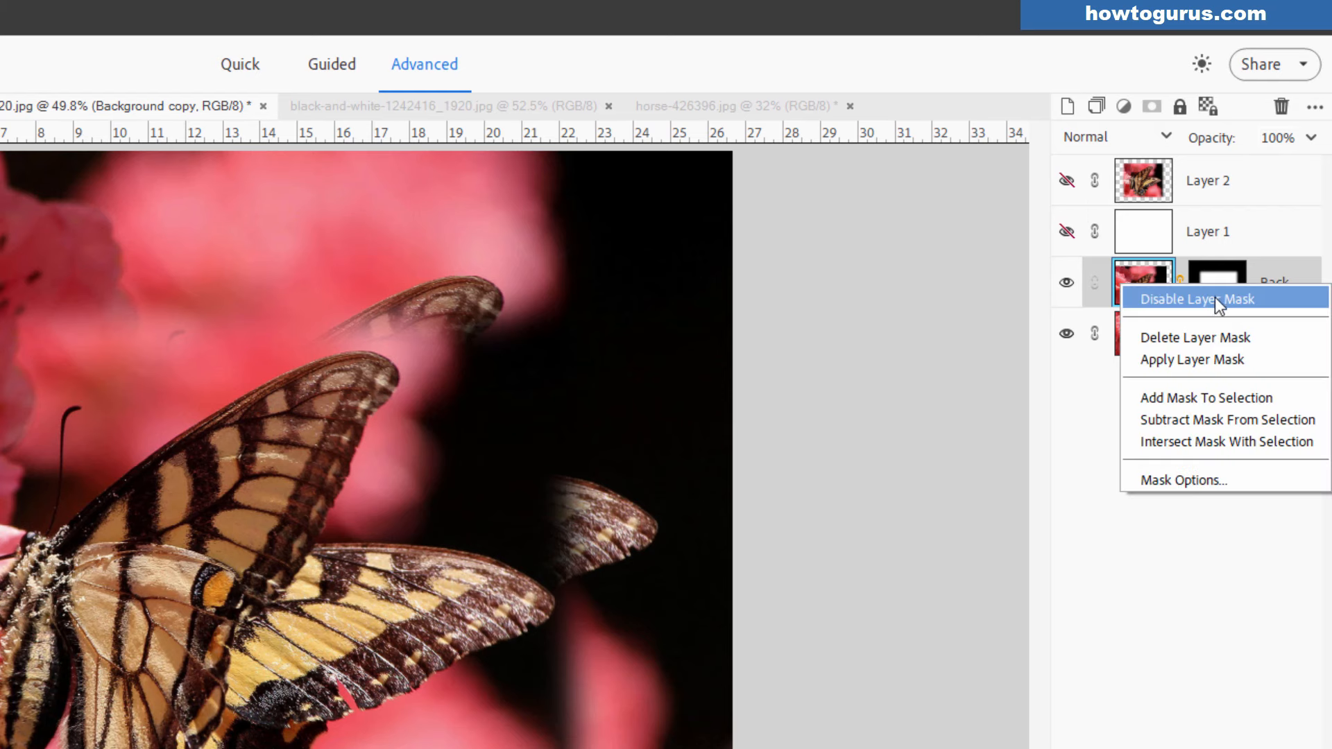
{"action": "left_click", "coordinate": [1214, 339]}
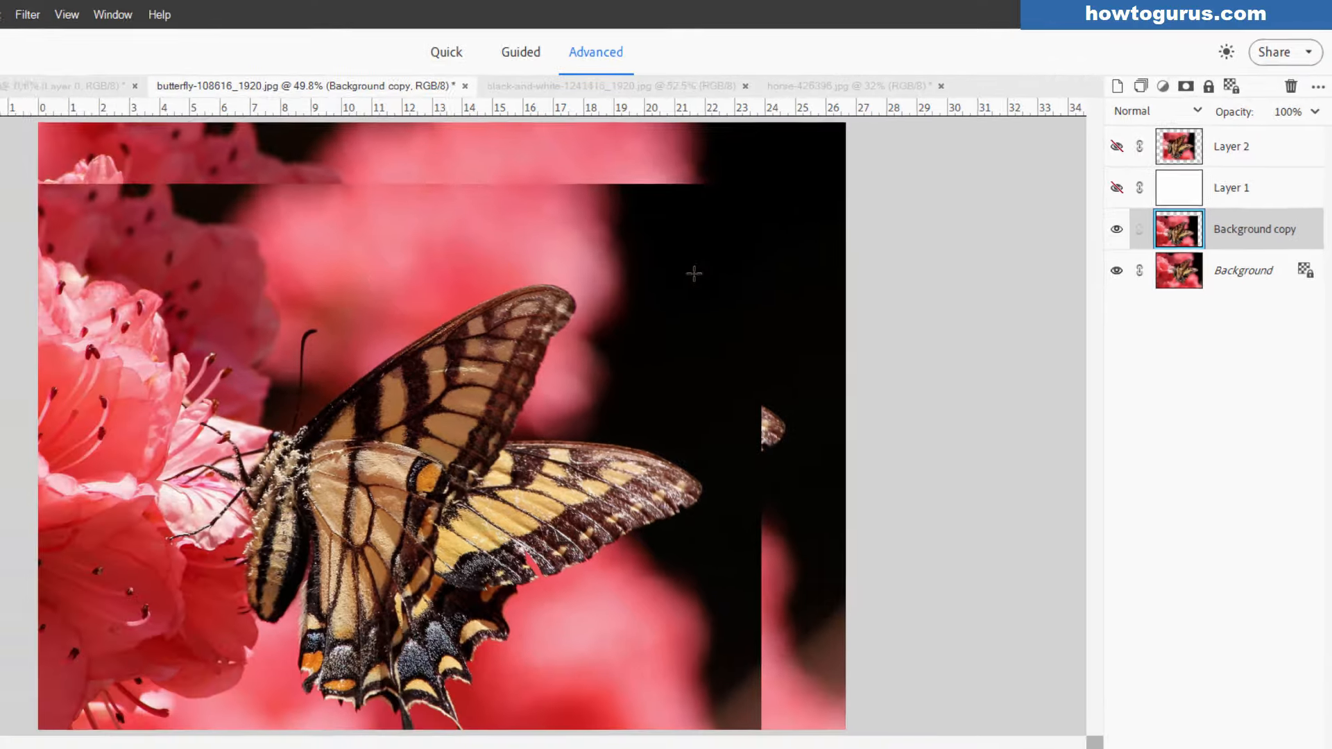
{"action": "key", "text": "v"}
{"action": "left_click_drag", "start_coordinate": [438, 297], "coordinate": [509, 249]}
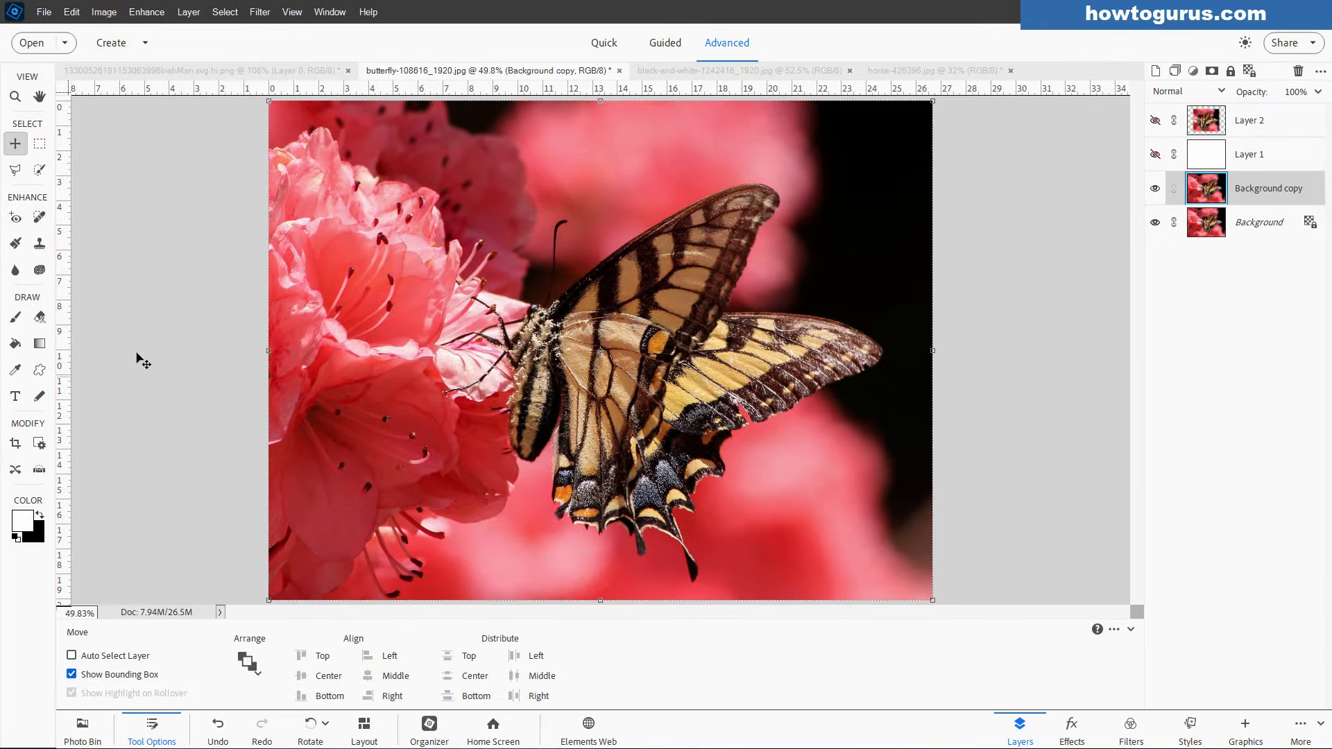
- Draw a square marquee over the butterfly's body and wings using a Fixed Ratio of 1 to 1, and clear the selection
{"action": "left_click", "coordinate": [40, 144]}
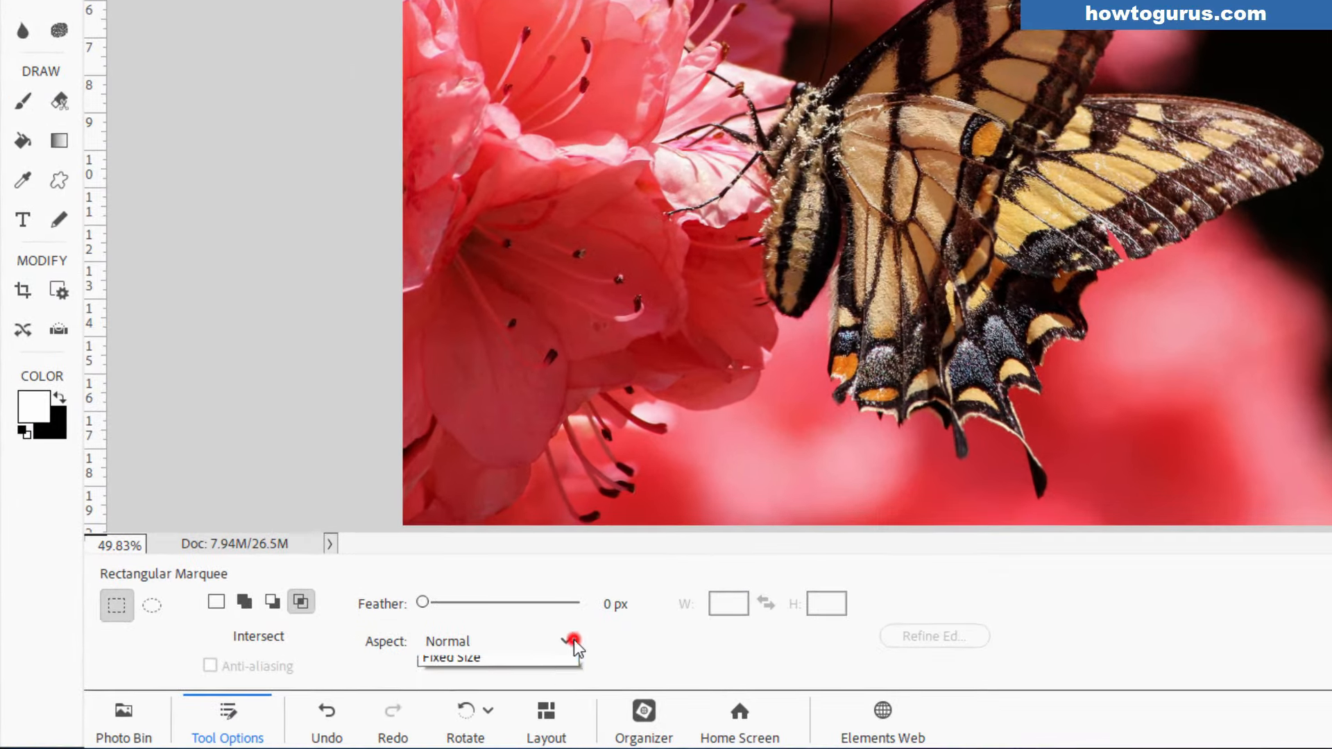
{"action": "left_click", "coordinate": [514, 650]}
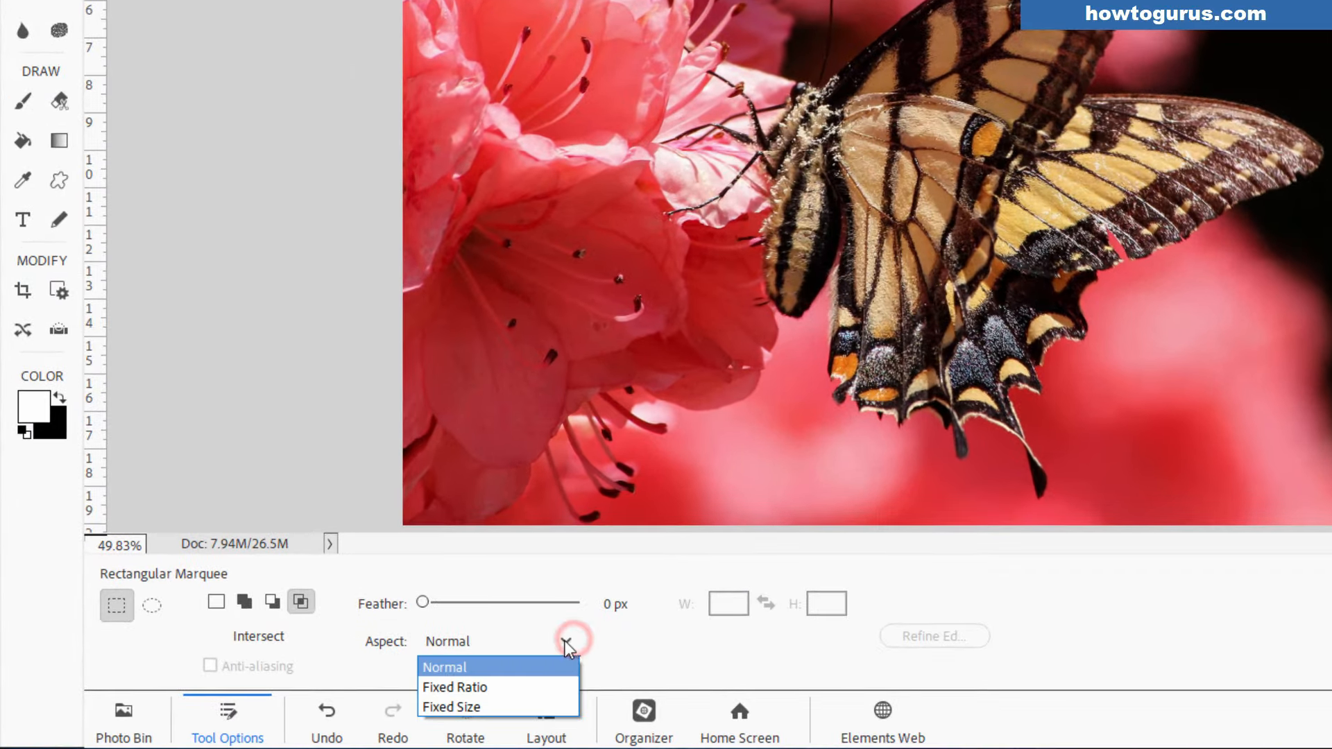
{"action": "left_click", "coordinate": [505, 685]}
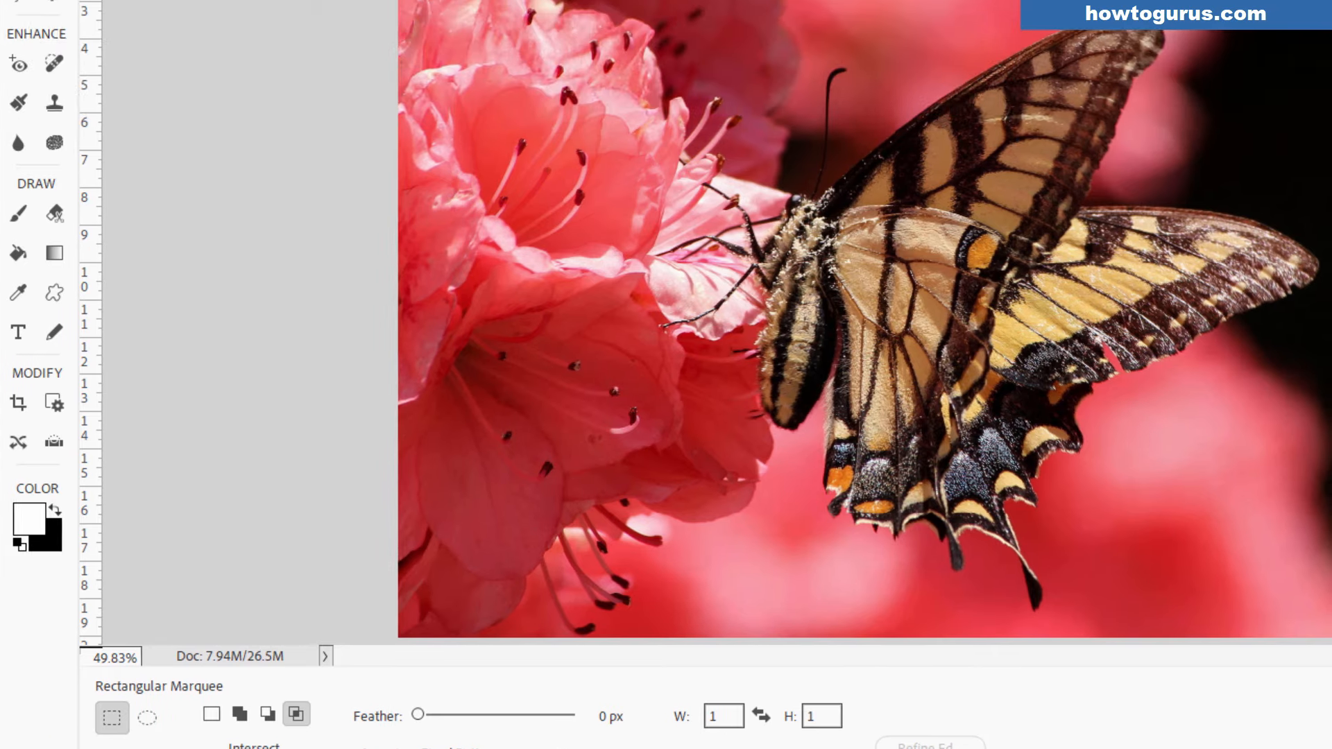
{"action": "left_click_drag", "start_coordinate": [641, 53], "coordinate": [1151, 561]}
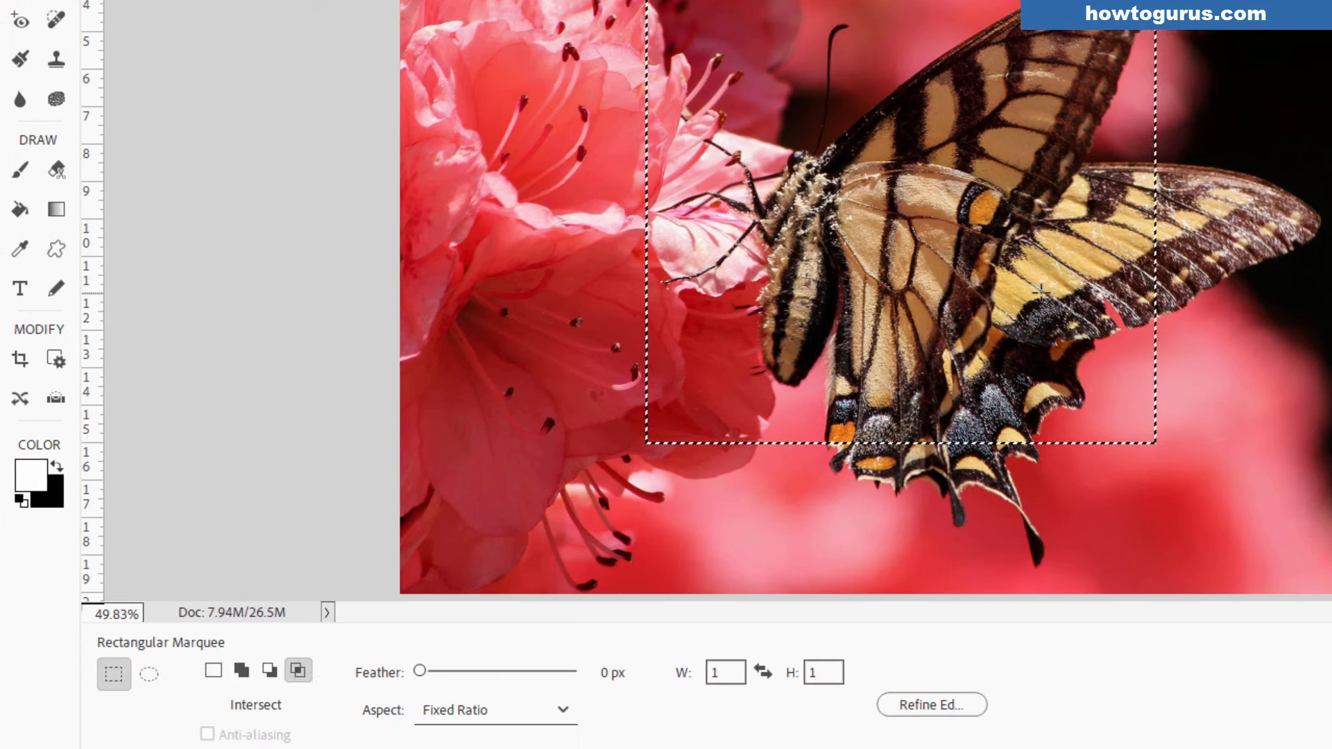
{"action": "key", "text": "ctrl+d"}
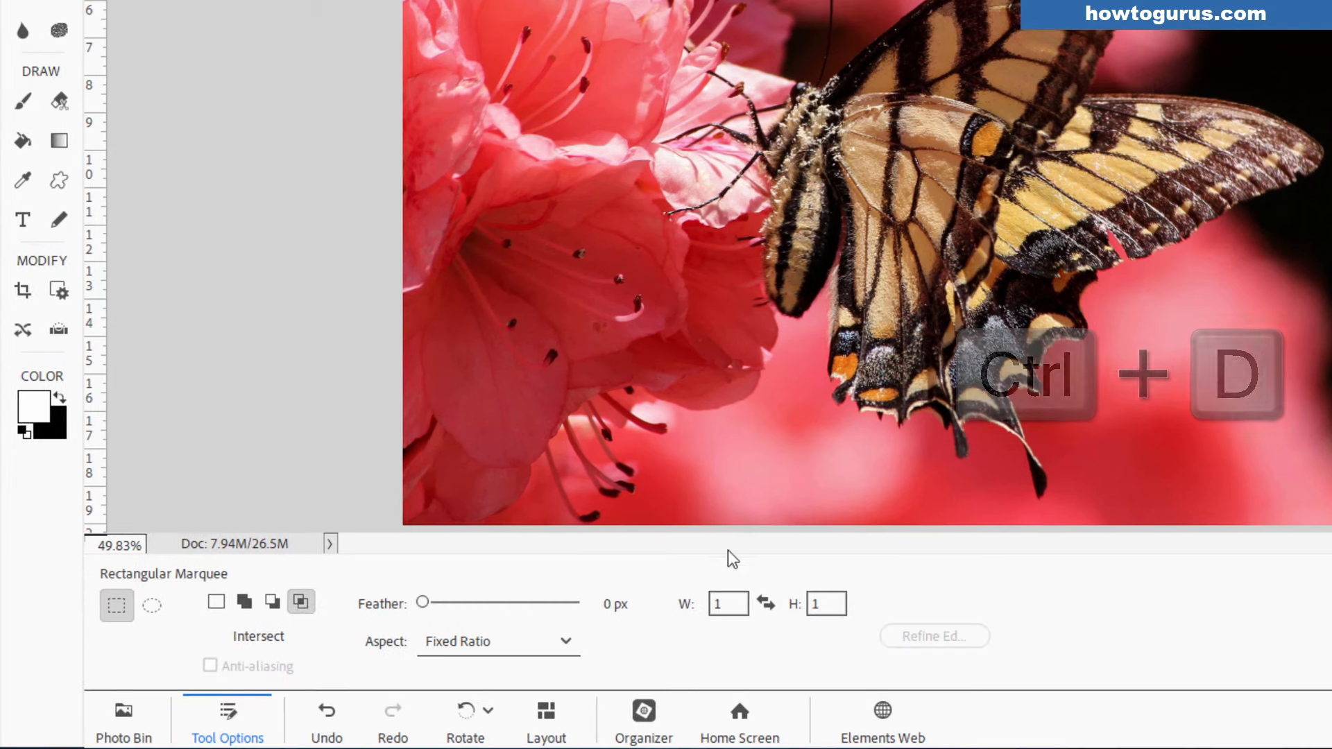
- Switch the marquee's aspect to Fixed Size, place a 64 by 64 px selection on the butterfly's wing, and clear it
{"action": "left_click", "coordinate": [567, 638]}
{"action": "left_click", "coordinate": [511, 707]}
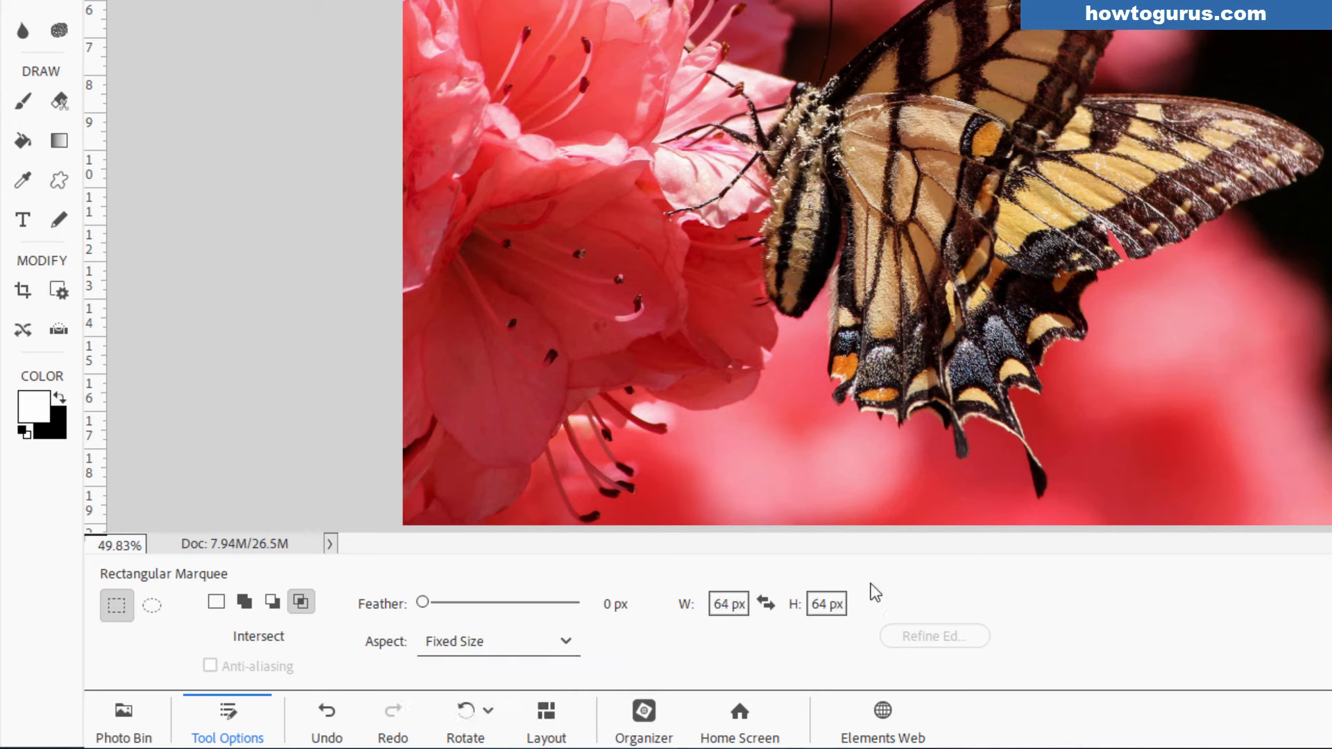
{"action": "left_click", "coordinate": [908, 92]}
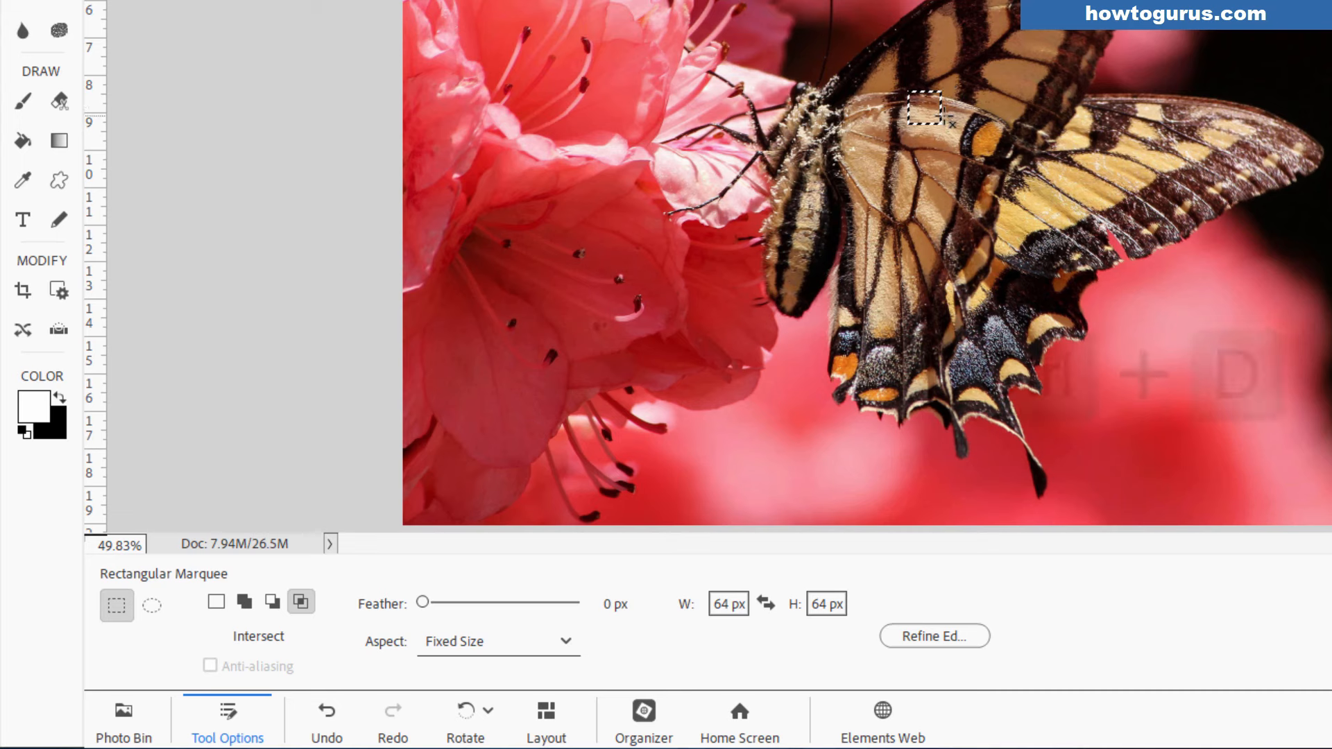
{"action": "key", "text": "ctrl+d"}
- Set the marquee's fixed width and height to 200 px each, place the selection on the butterfly's lower wing, and clear it
{"action": "double_click", "coordinate": [722, 604]}
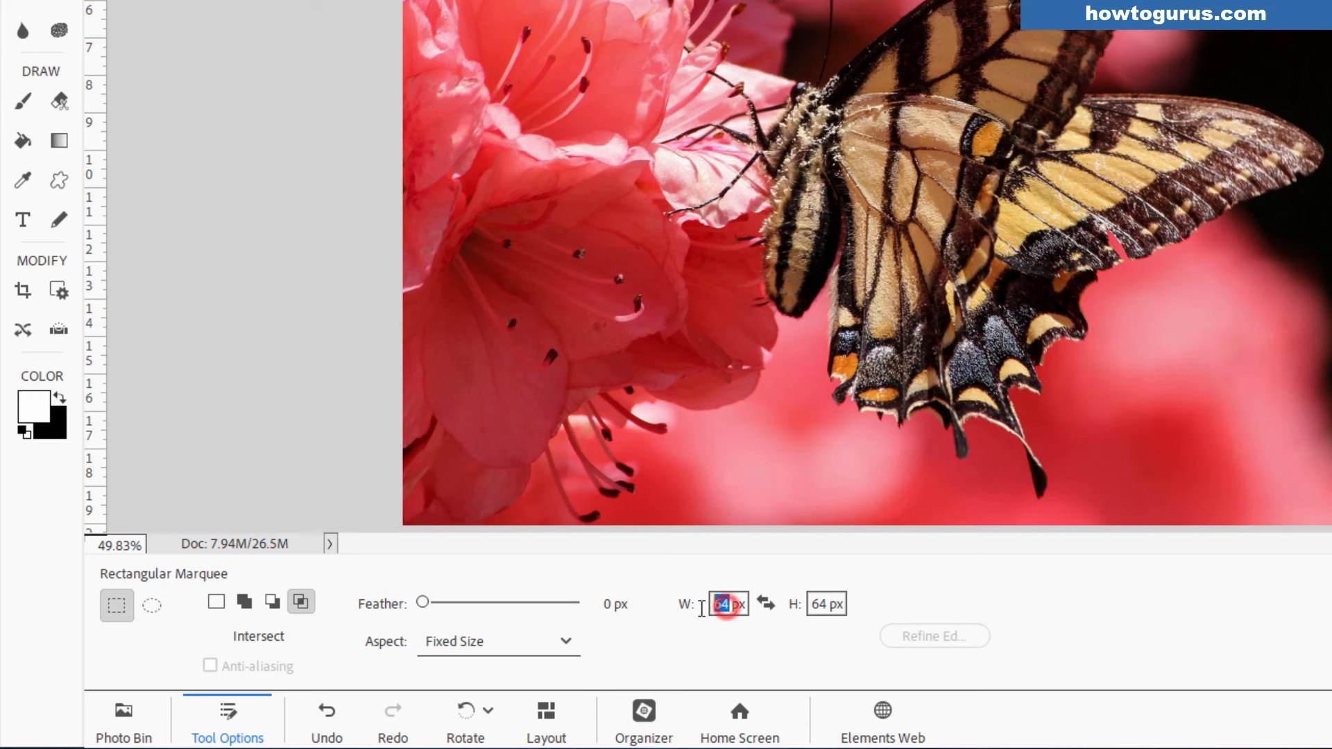
{"action": "type", "text": "200 p"}
{"action": "double_click", "coordinate": [827, 604]}
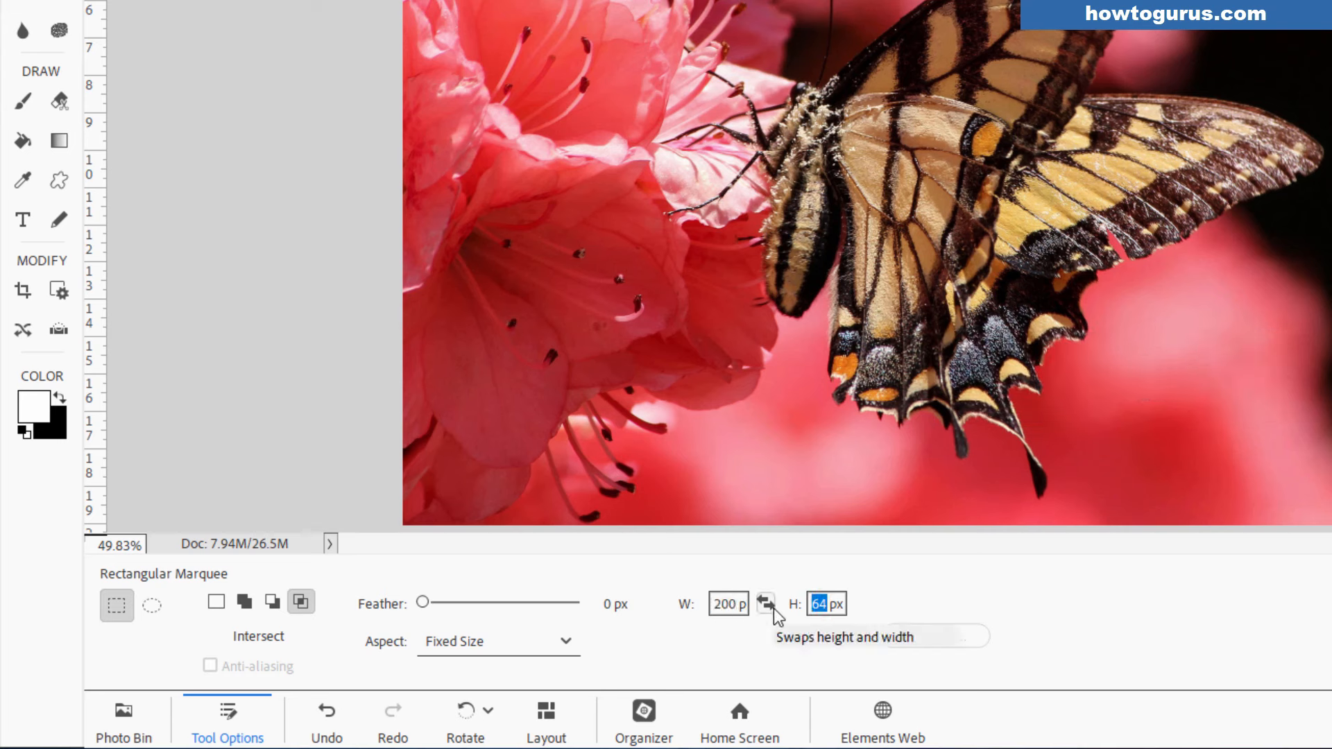
{"action": "type", "text": "200 p"}
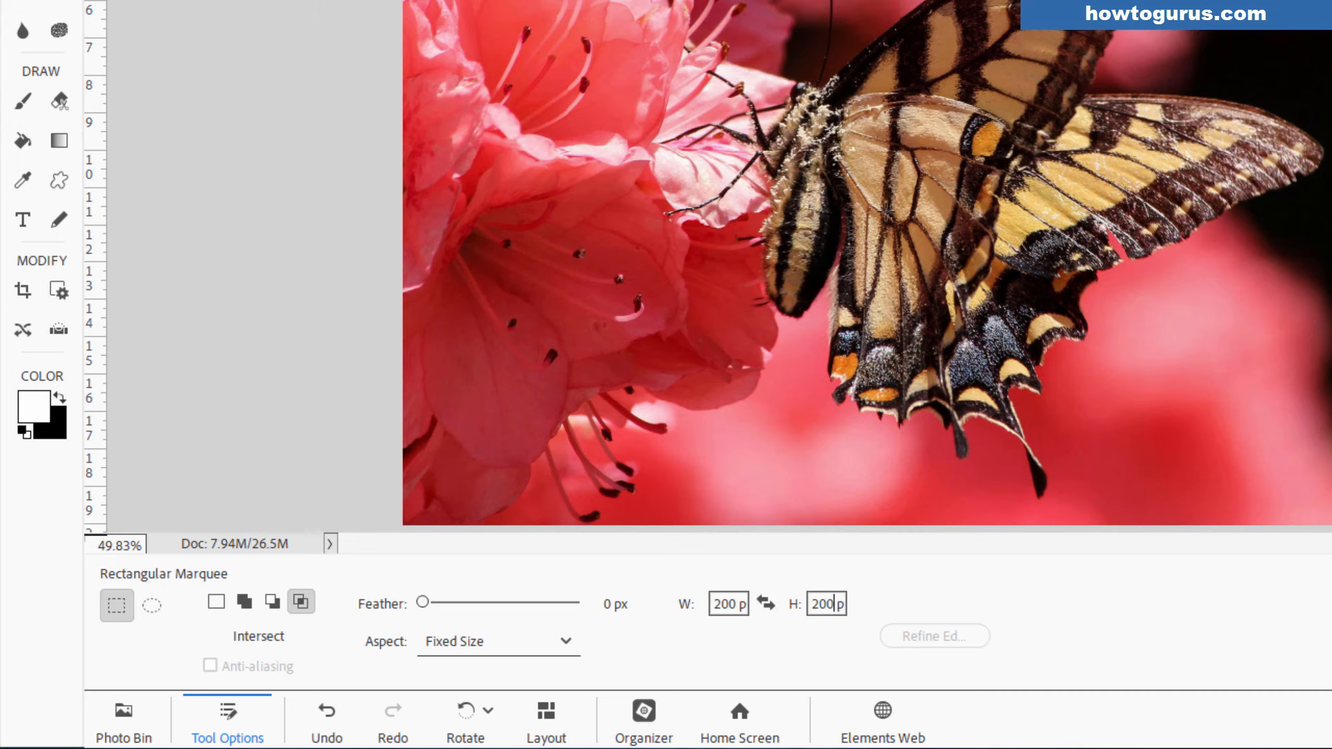
{"action": "left_click", "coordinate": [886, 211]}
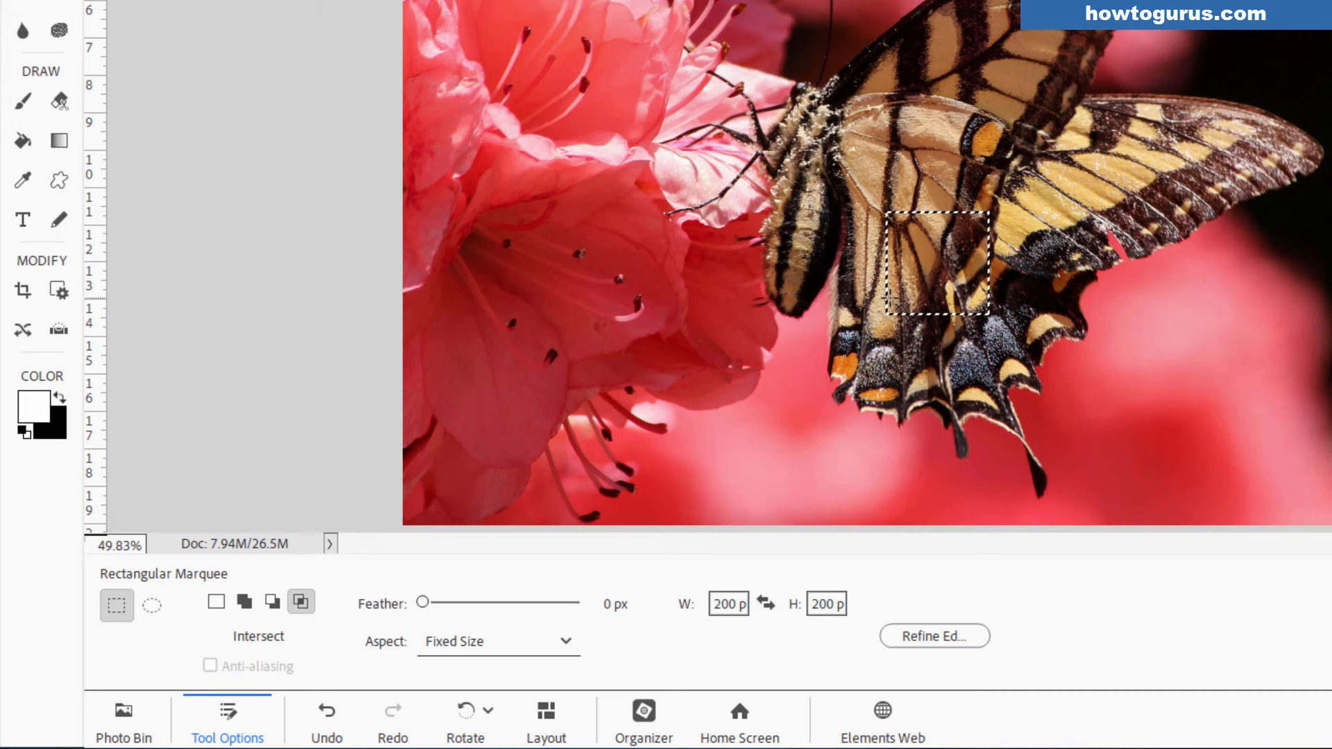
{"action": "key", "text": "ctrl+d"}
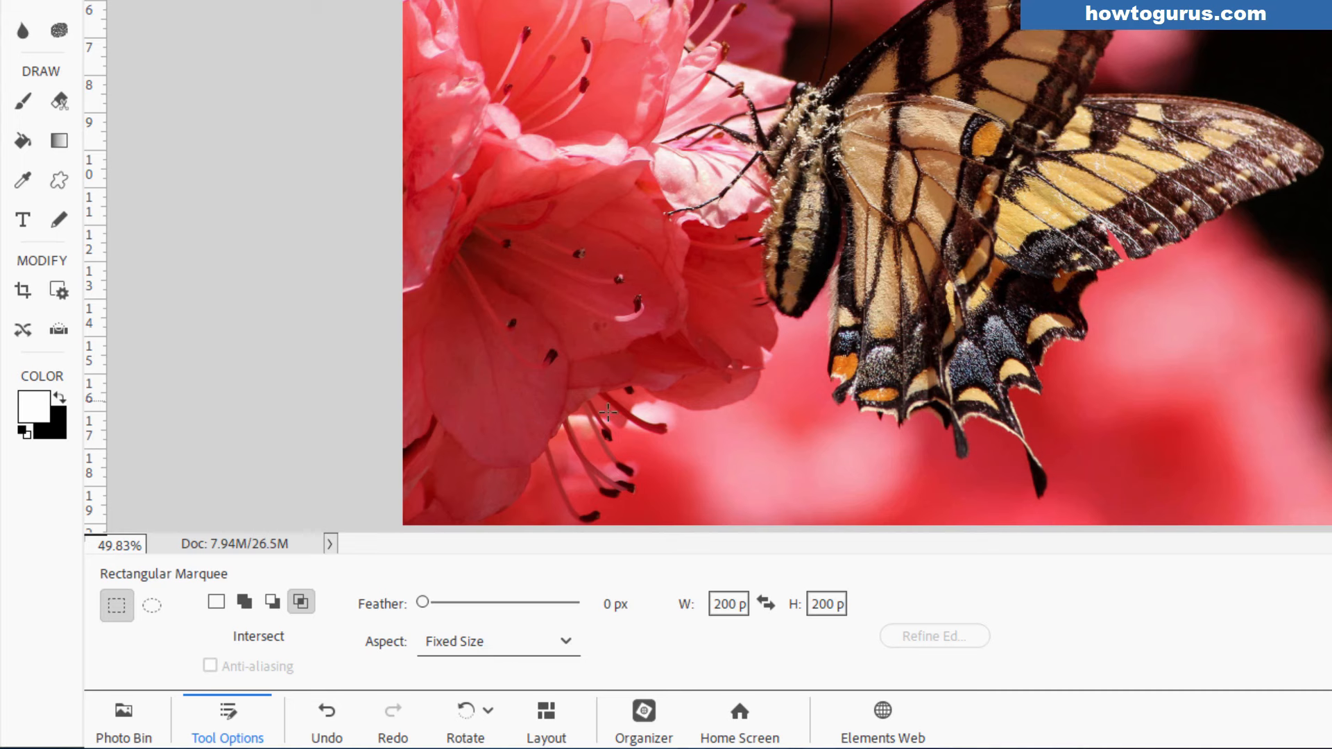
- Draw a new elliptical marquee selection over the butterfly's wings with Normal aspect and anti-aliasing
{"action": "left_click", "coordinate": [216, 601]}
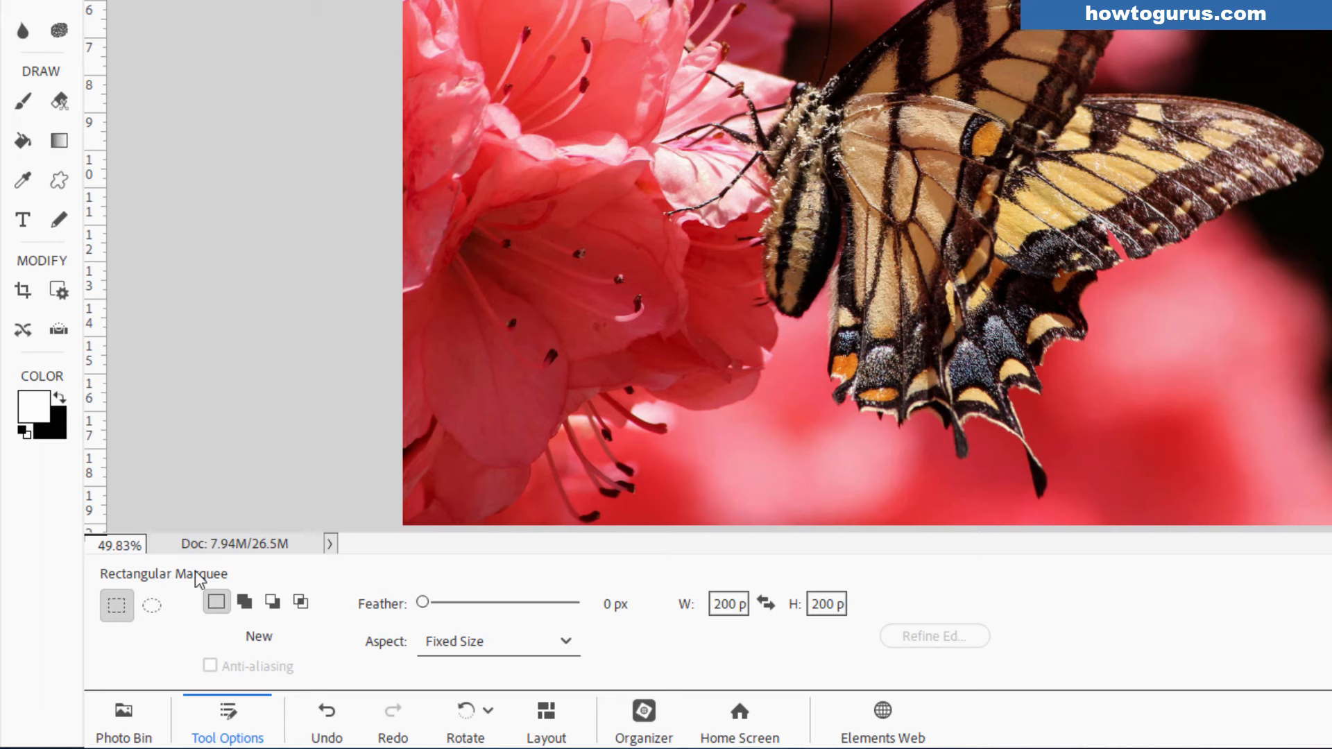
{"action": "left_click", "coordinate": [152, 605]}
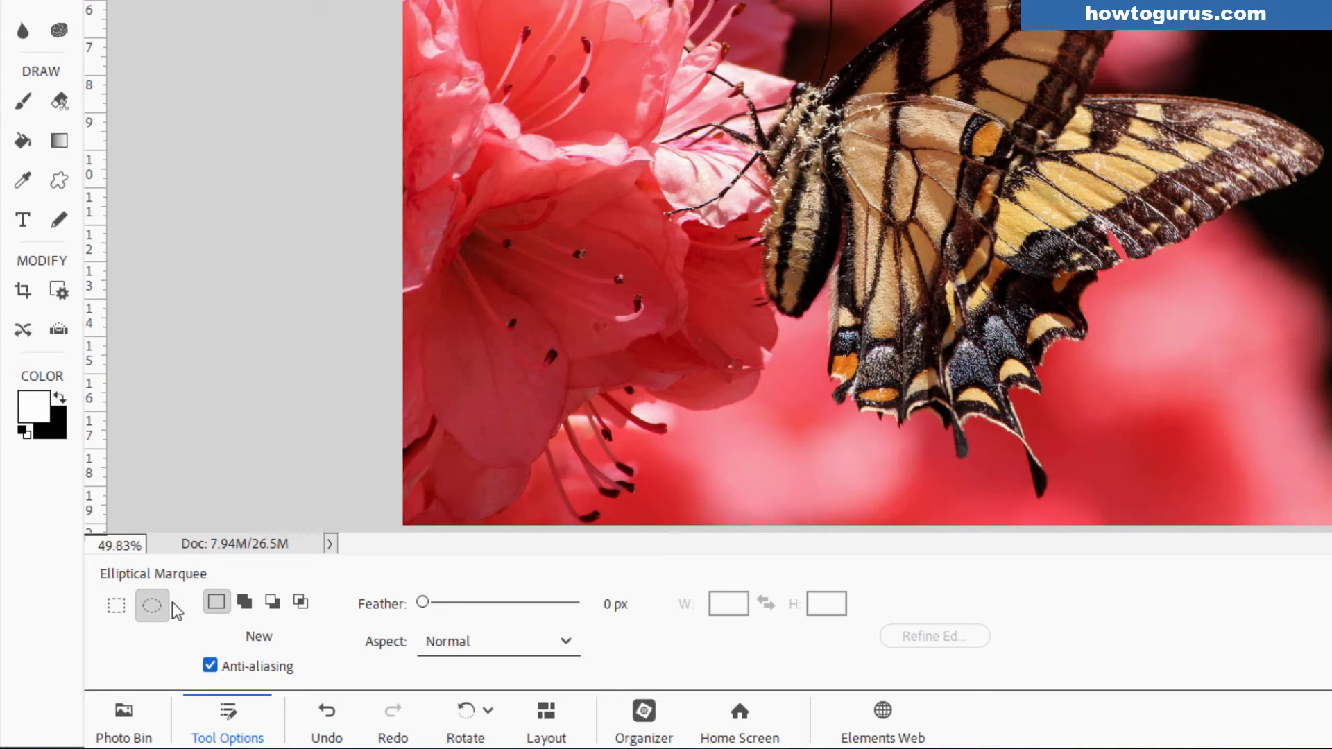
{"action": "left_click_drag", "start_coordinate": [760, 56], "coordinate": [1245, 422]}
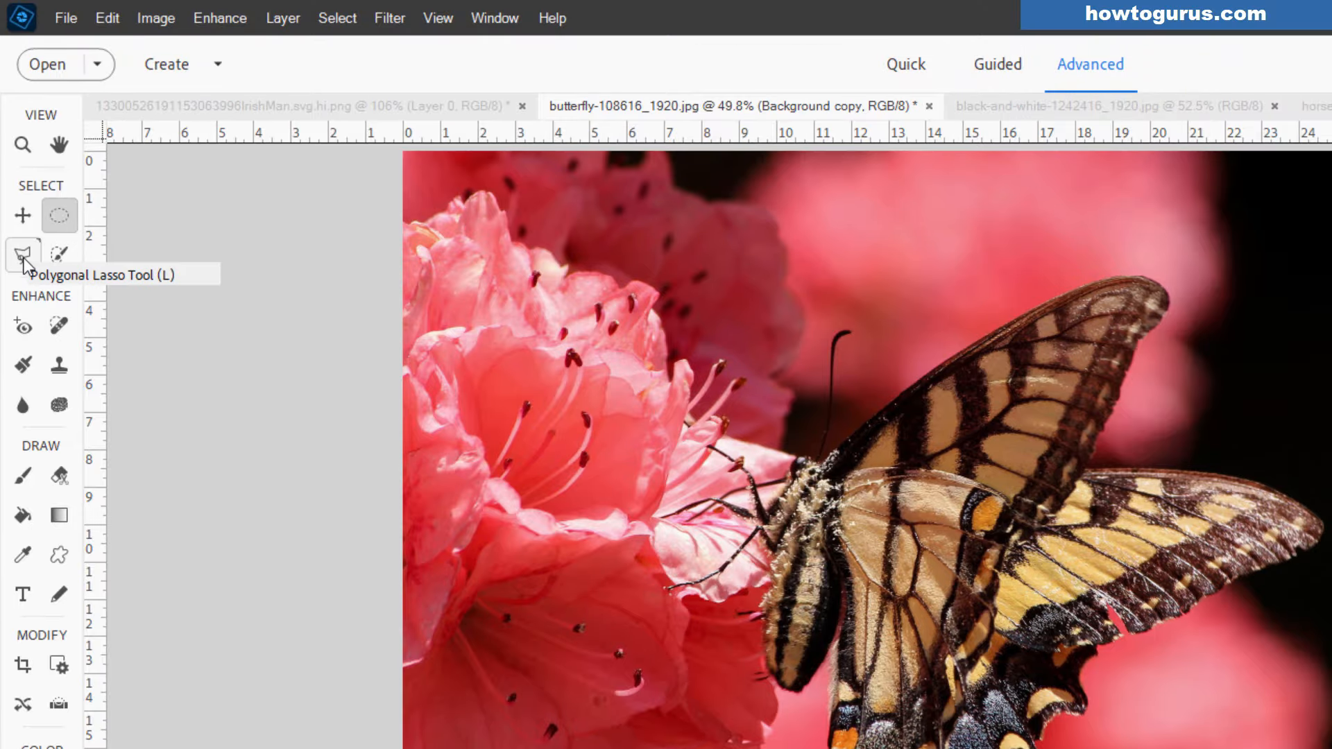
- Draw a loose freehand selection around the whole butterfly with the Lasso tool in New mode
{"action": "left_click", "coordinate": [23, 262]}
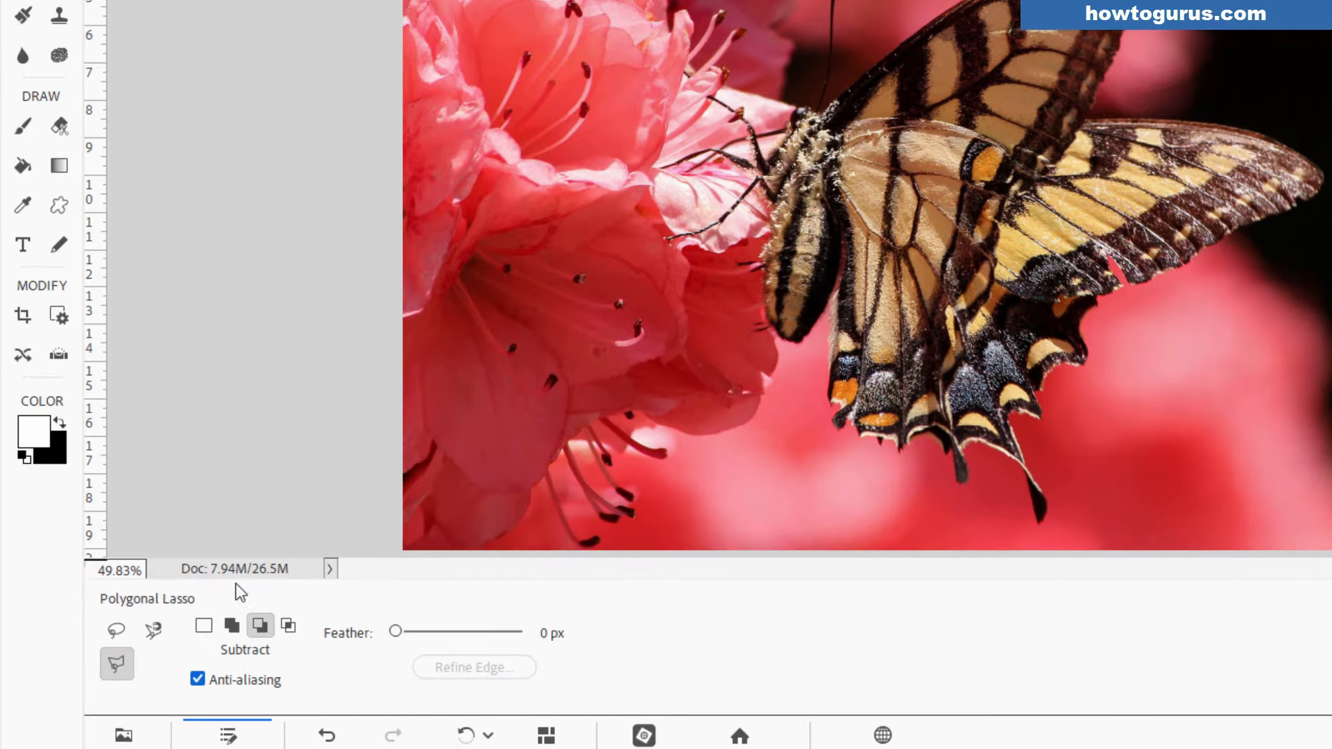
{"action": "left_click", "coordinate": [114, 605]}
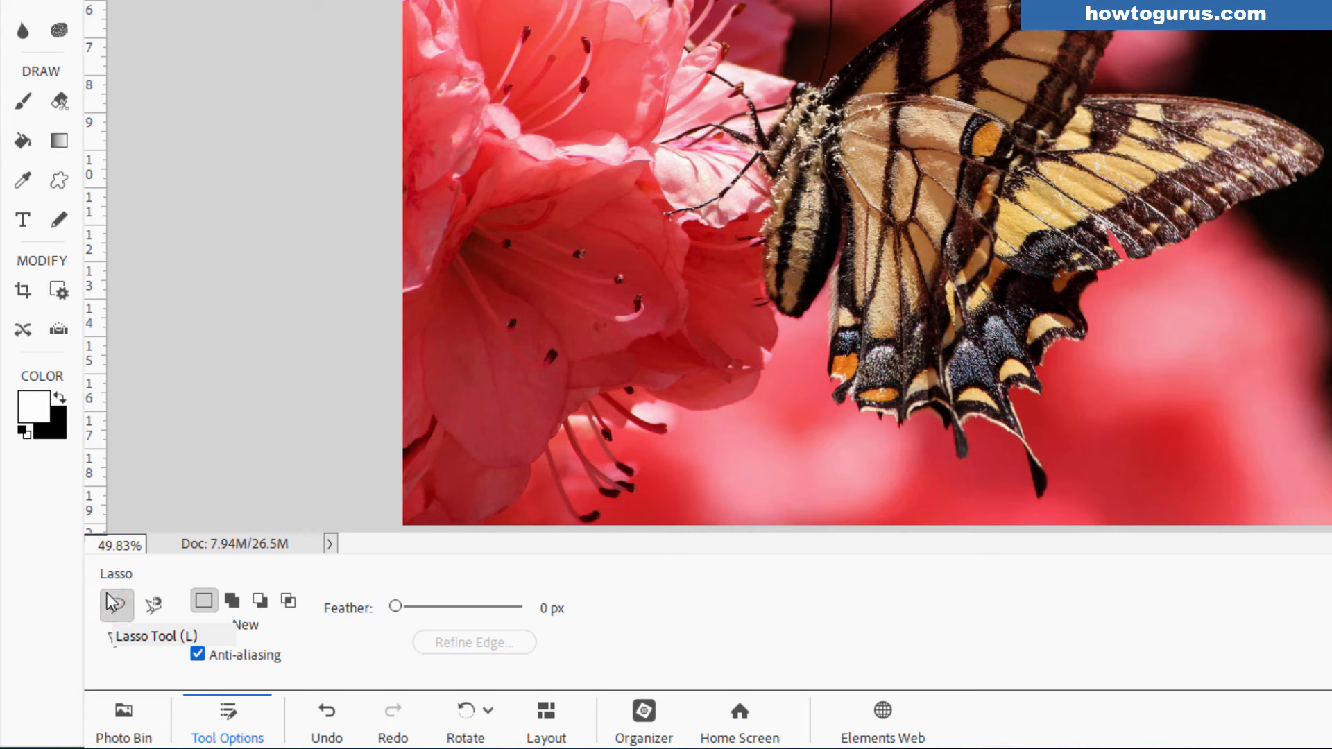
{"action": "left_click", "coordinate": [153, 607]}
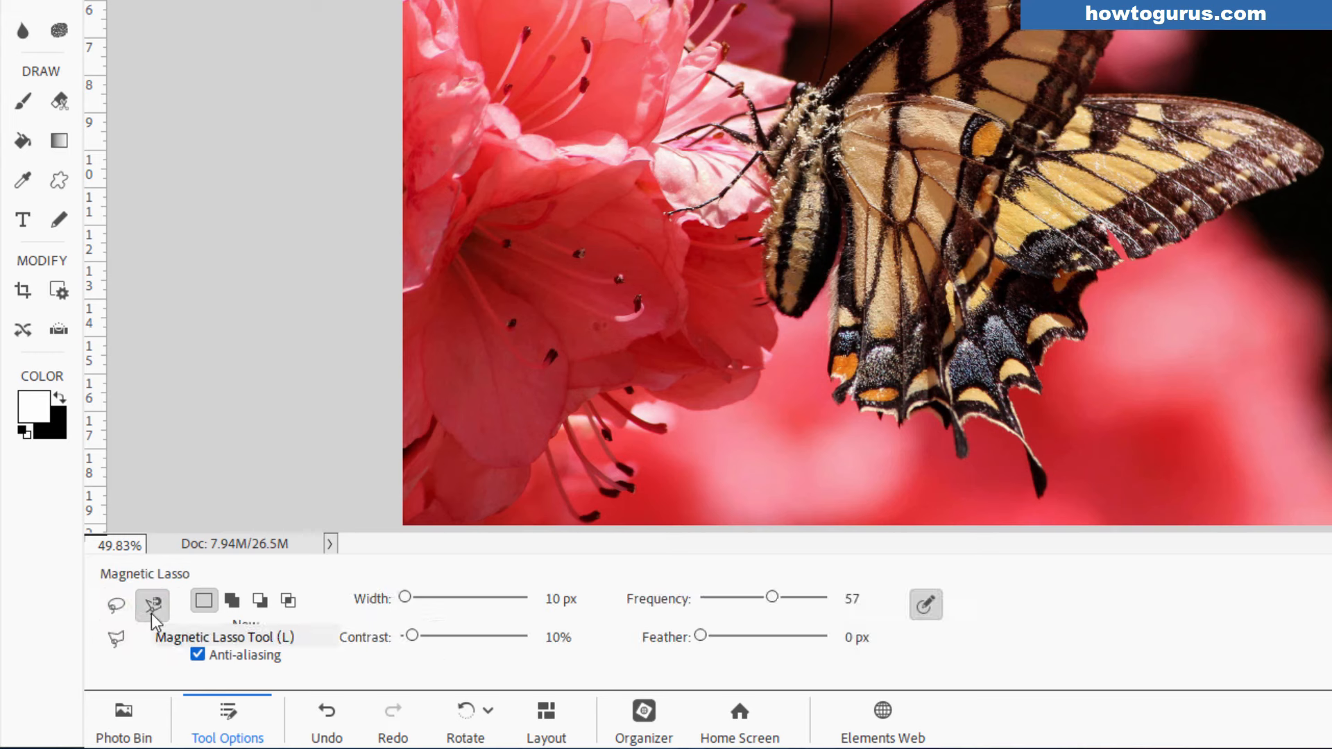
{"action": "left_click", "coordinate": [119, 642]}
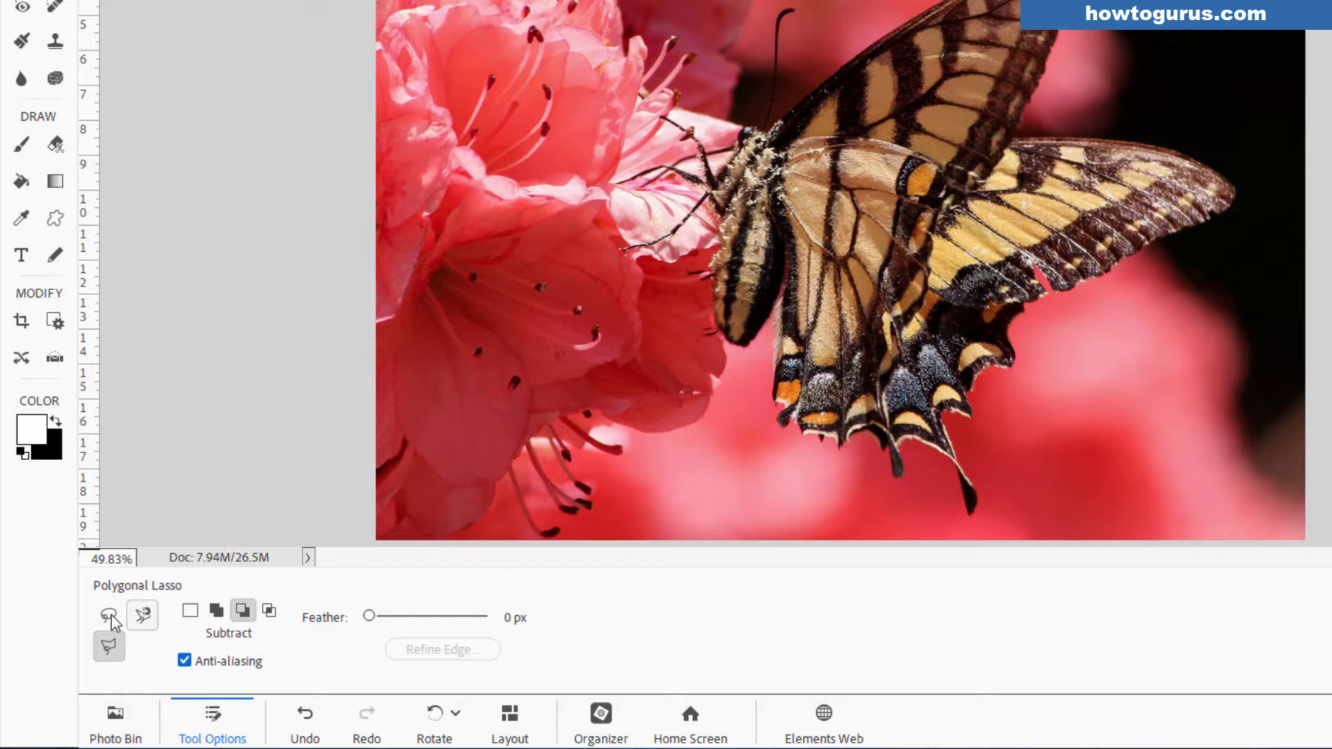
{"action": "left_click", "coordinate": [116, 605]}
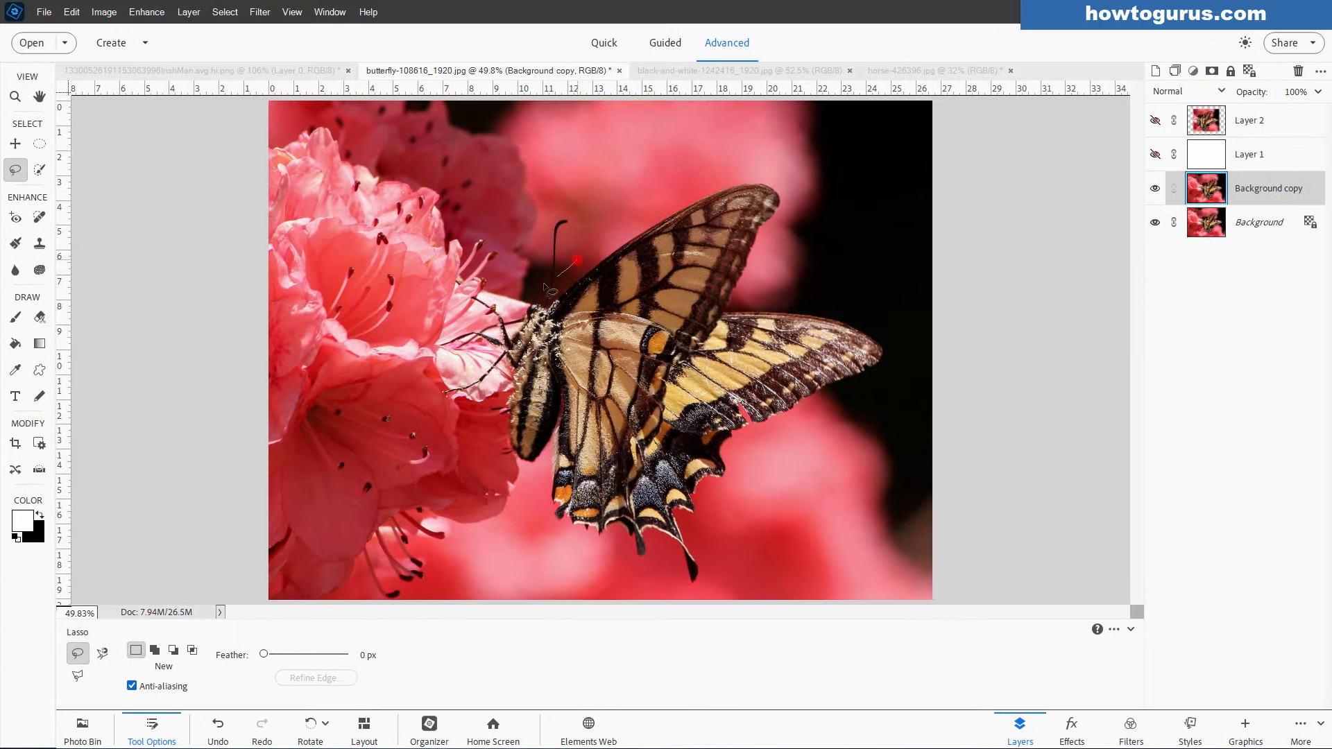
{"action": "left_click_drag", "start_coordinate": [545, 286], "coordinate": [469, 297]}
{"action": "mouse_move", "coordinate": [822, 421]}
{"action": "left_mouse_down"}
{"action": "mouse_move", "coordinate": [901, 327]}
{"action": "mouse_move", "coordinate": [798, 229]}
{"action": "mouse_move", "coordinate": [639, 202]}
{"action": "mouse_move", "coordinate": [566, 269]}
{"action": "left_mouse_up"}
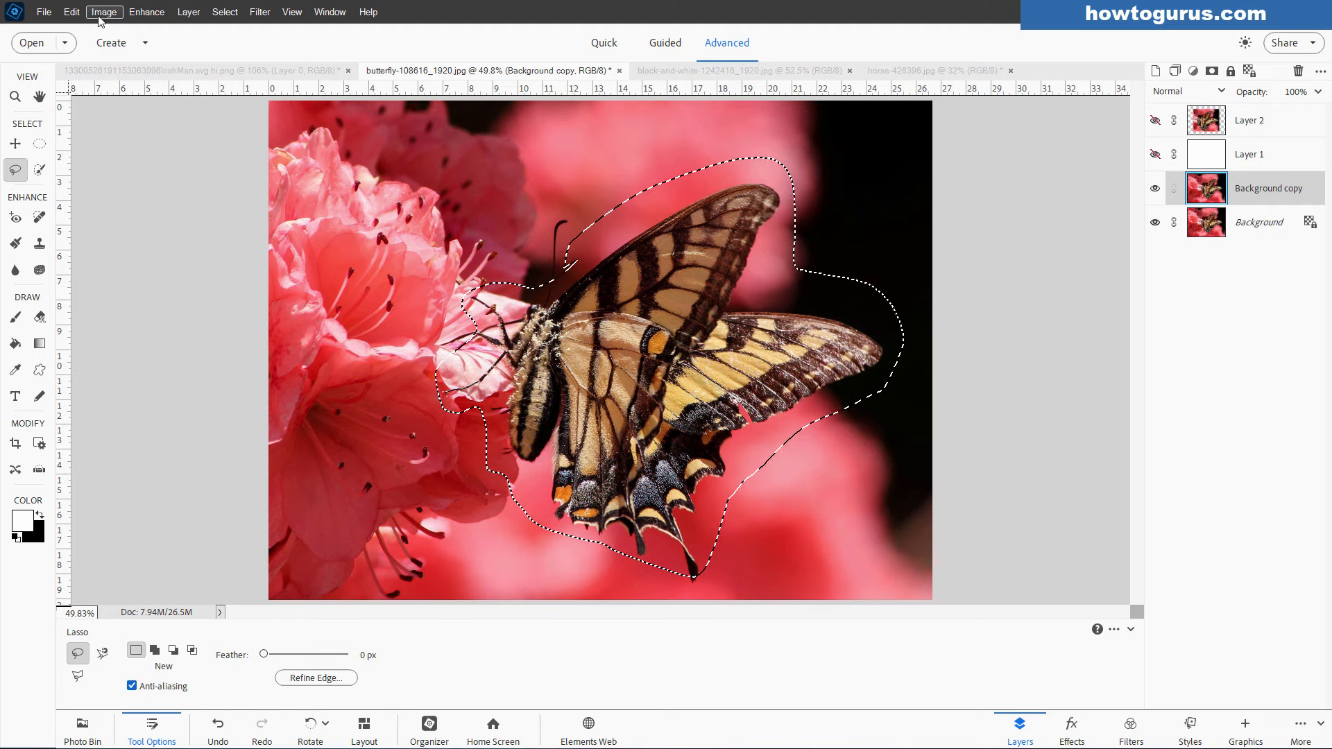
- Try a Content-Aware fill at 100% opacity on the lassoed butterfly in Background copy, undo it, and clear the selection
{"action": "left_click", "coordinate": [73, 12]}
{"action": "left_click", "coordinate": [104, 172]}
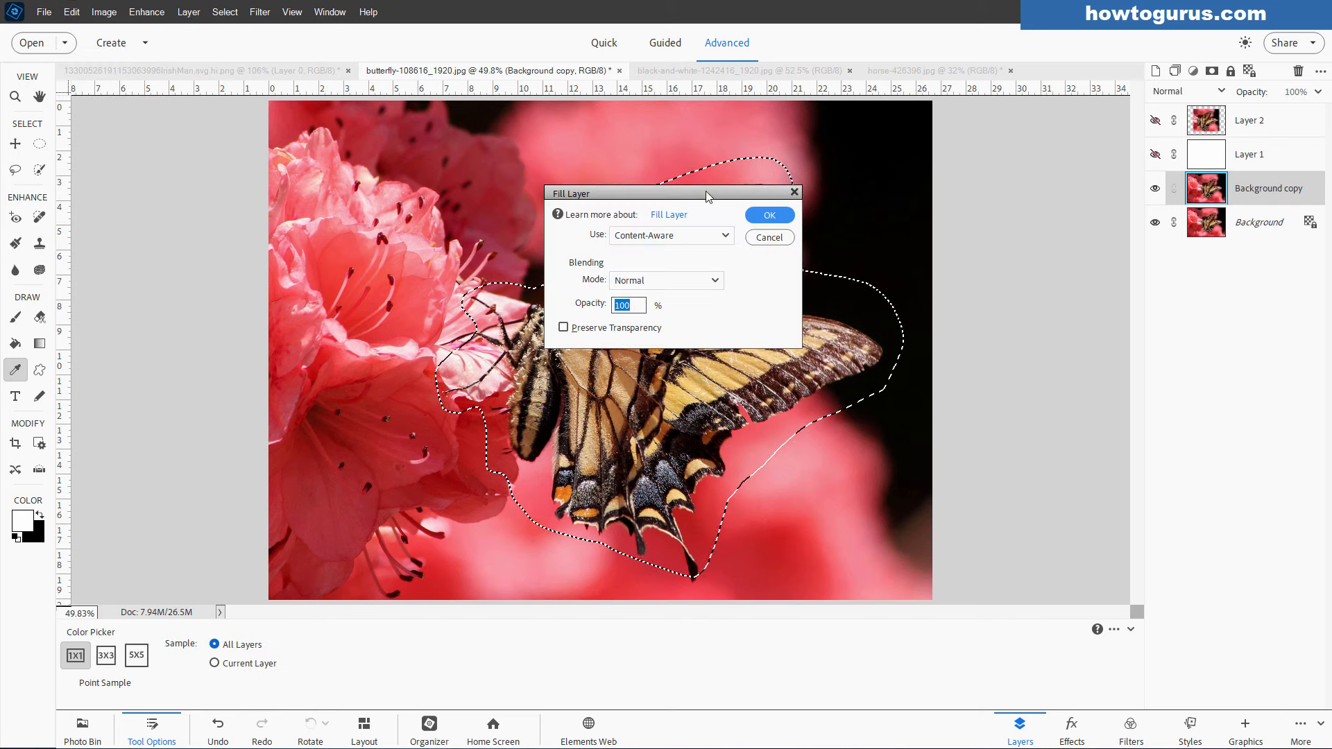
{"action": "left_click", "coordinate": [768, 215]}
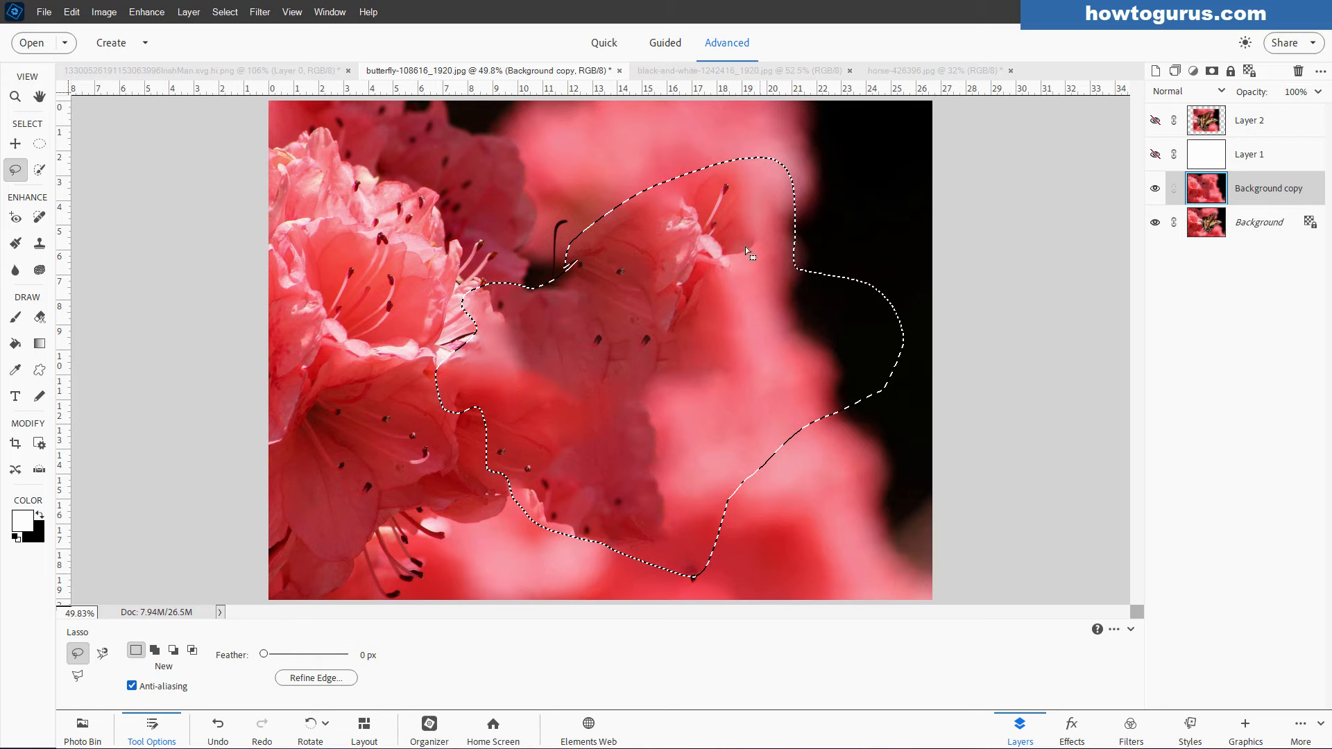
{"action": "key", "text": "ctrl+z"}
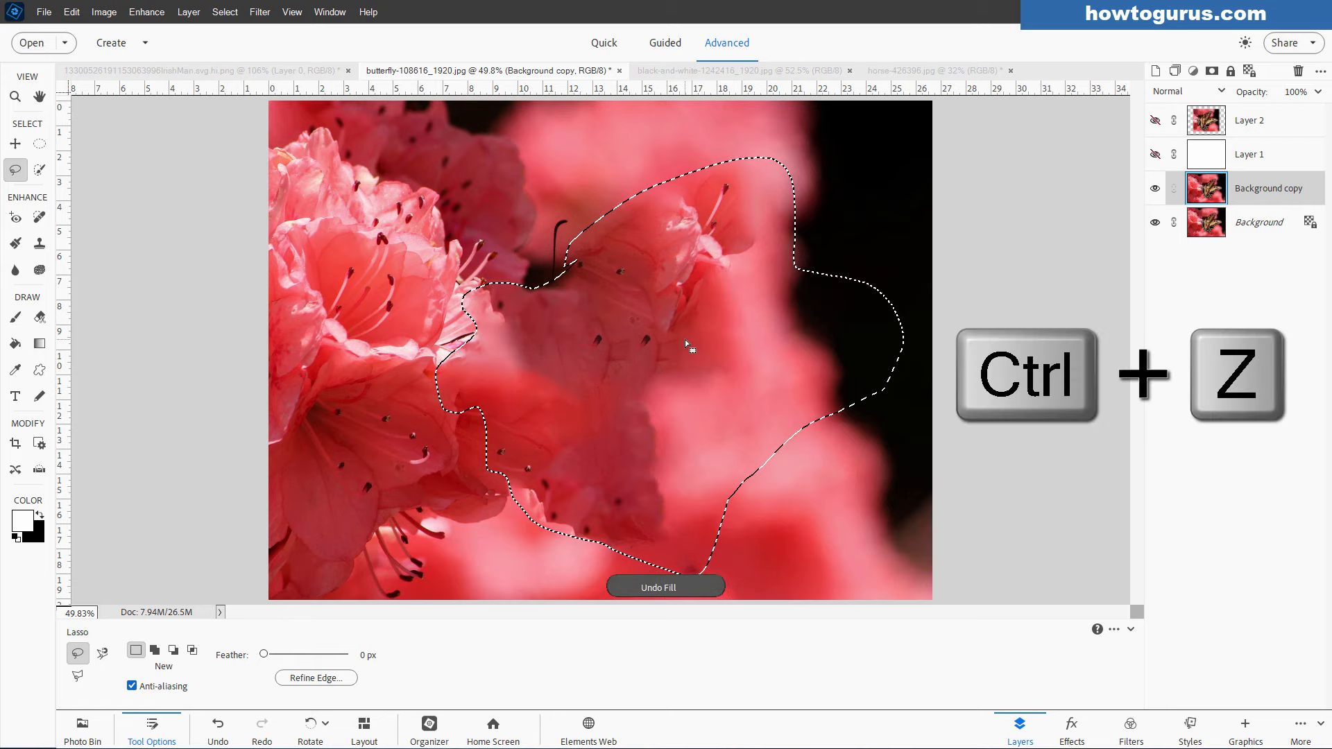
{"action": "key", "text": "ctrl+d"}
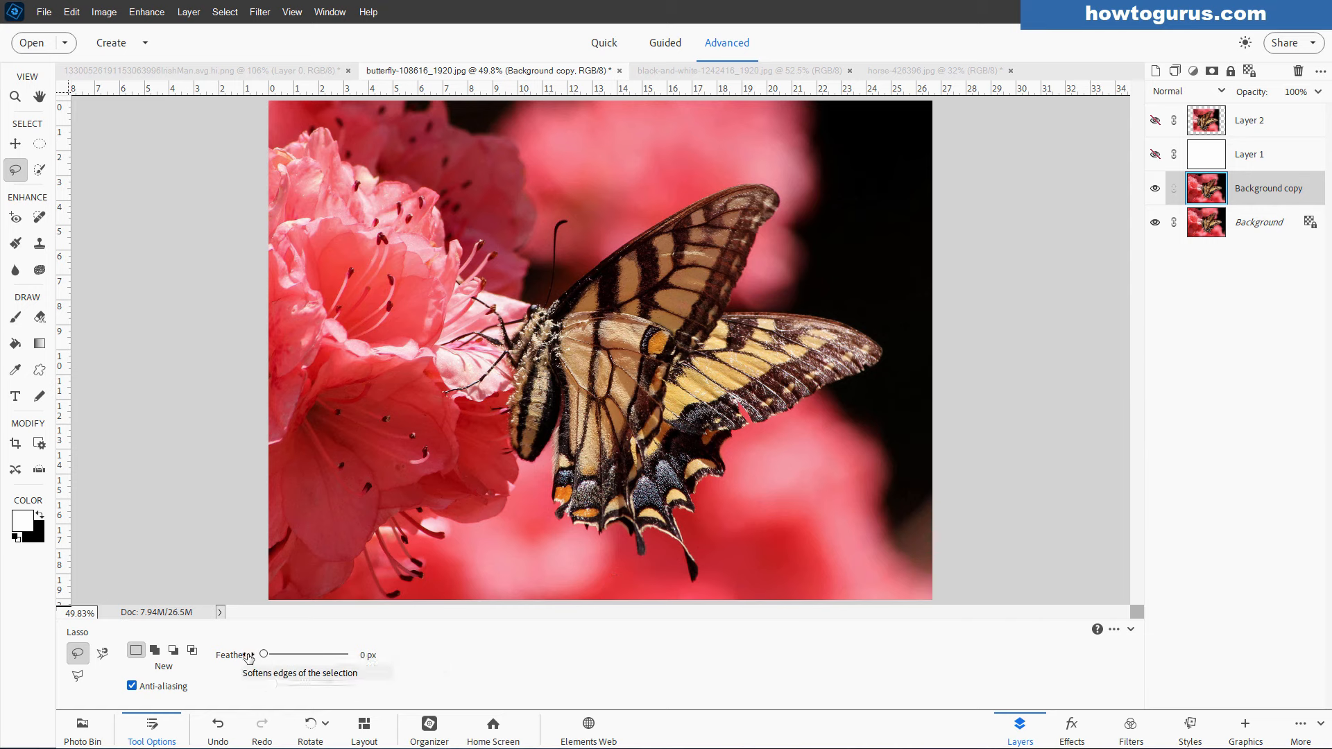
- Trace the butterfly's upper and rear wing edges with the Magnetic Lasso, starting at the head, and close the selection at the rear wing's notch
{"action": "left_click", "coordinate": [103, 653]}
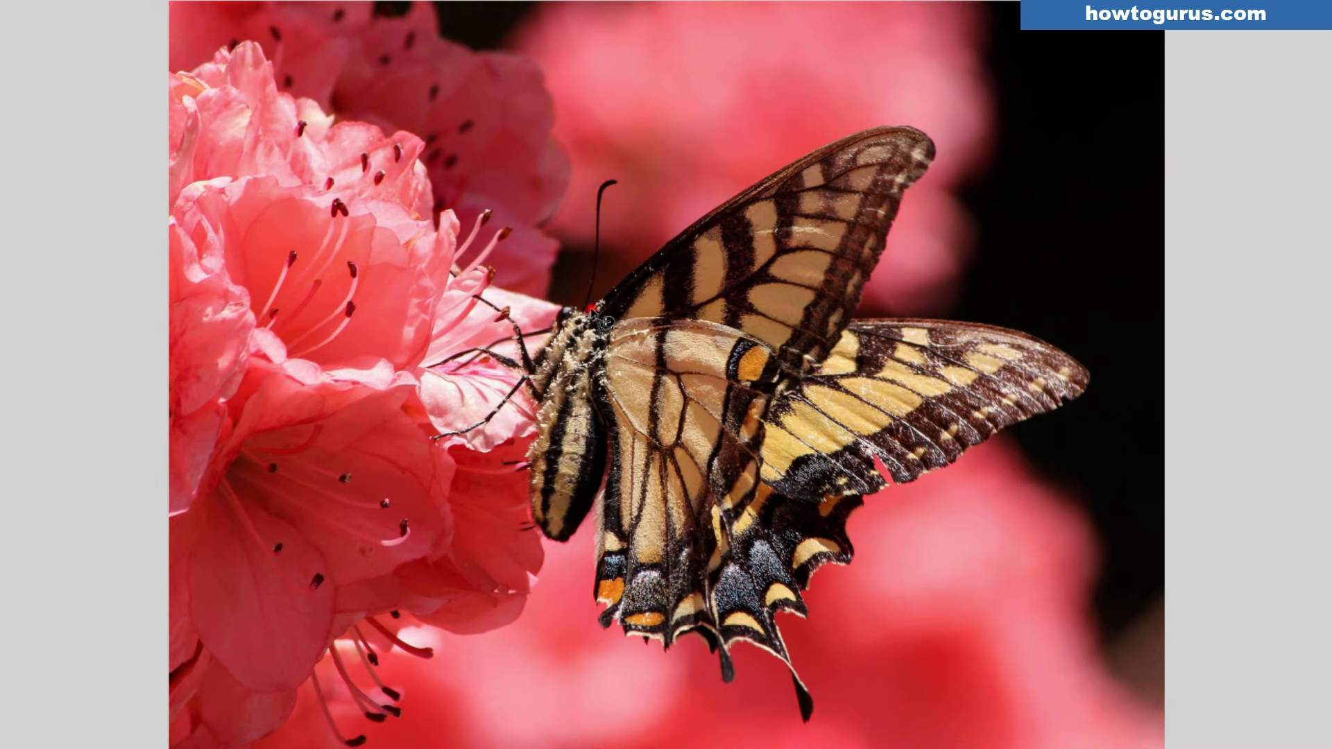
{"action": "left_click", "coordinate": [592, 308]}
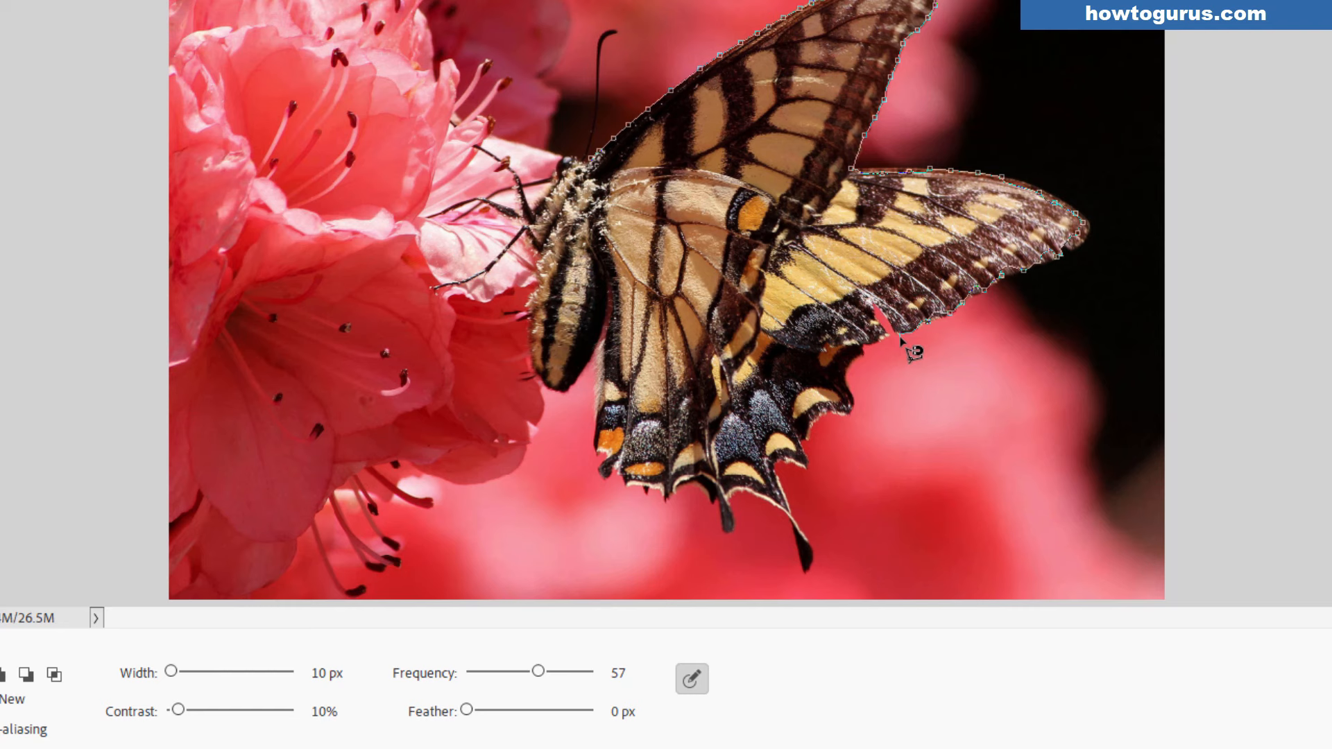
{"action": "double_click", "coordinate": [900, 337]}
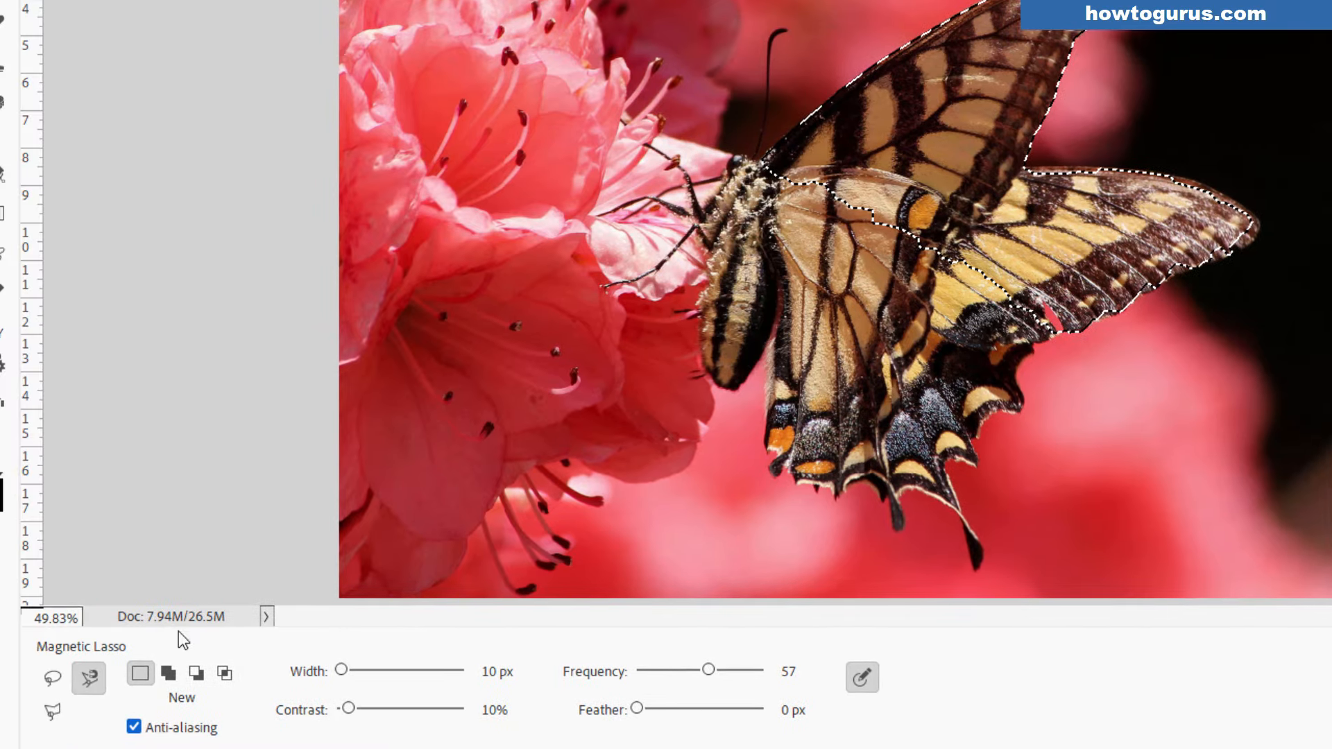
- Extend the selection around the rear wing's outer edge and tip with the Polygonal Lasso in Add mode, and clear the selection
{"action": "left_click", "coordinate": [55, 712]}
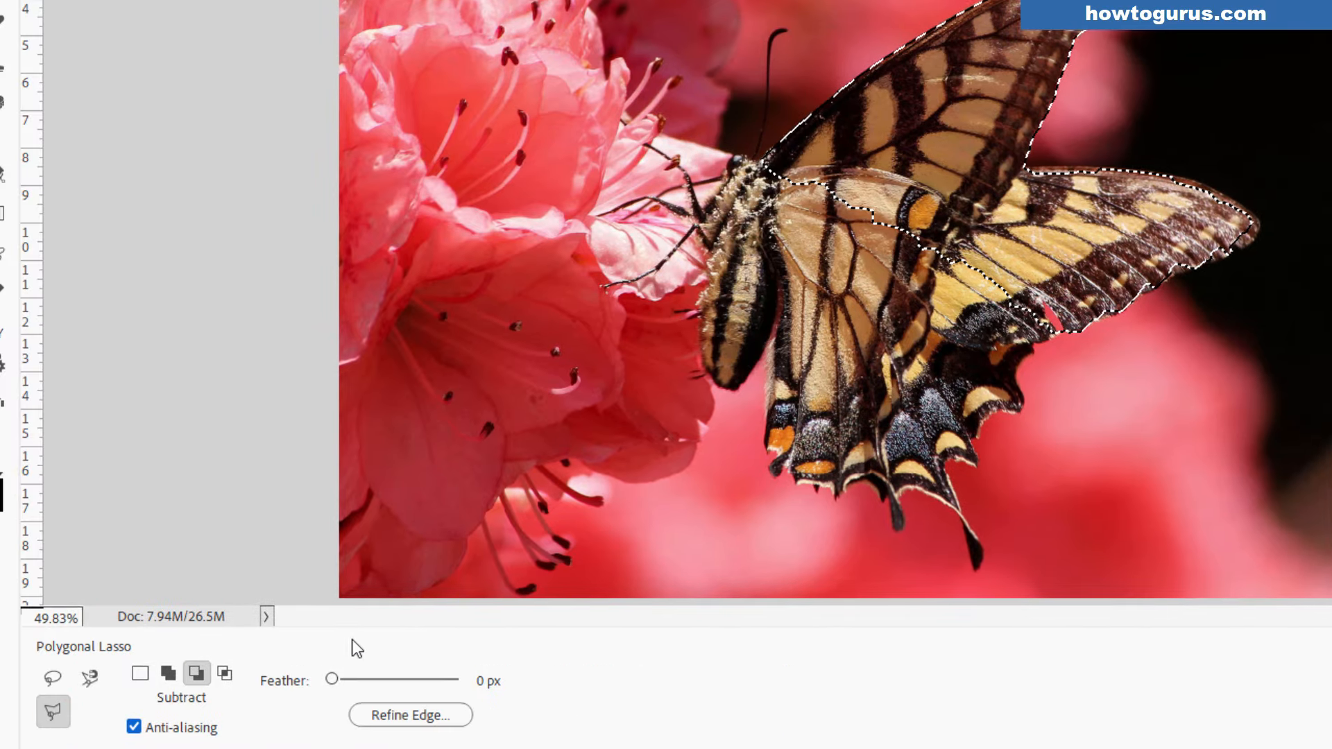
{"action": "left_click", "coordinate": [166, 677]}
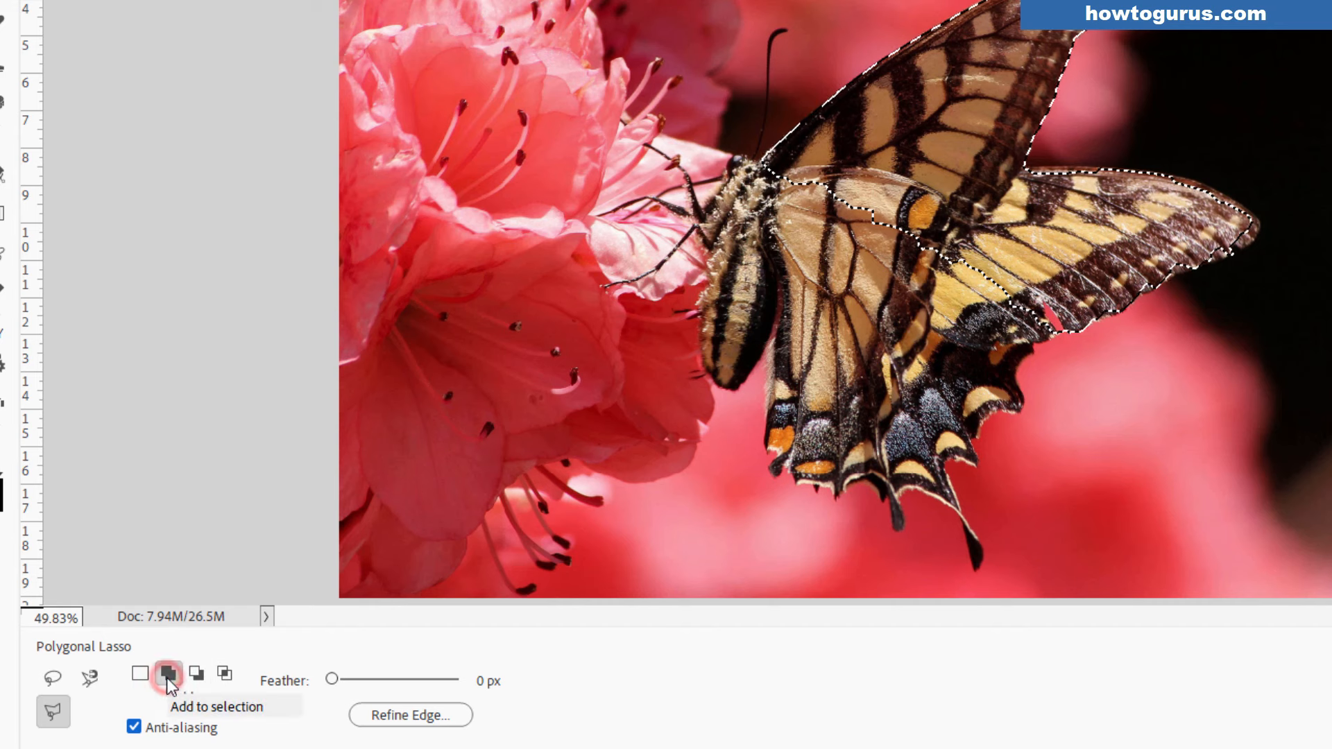
{"action": "left_click", "coordinate": [1039, 167]}
{"action": "left_click", "coordinate": [1086, 165]}
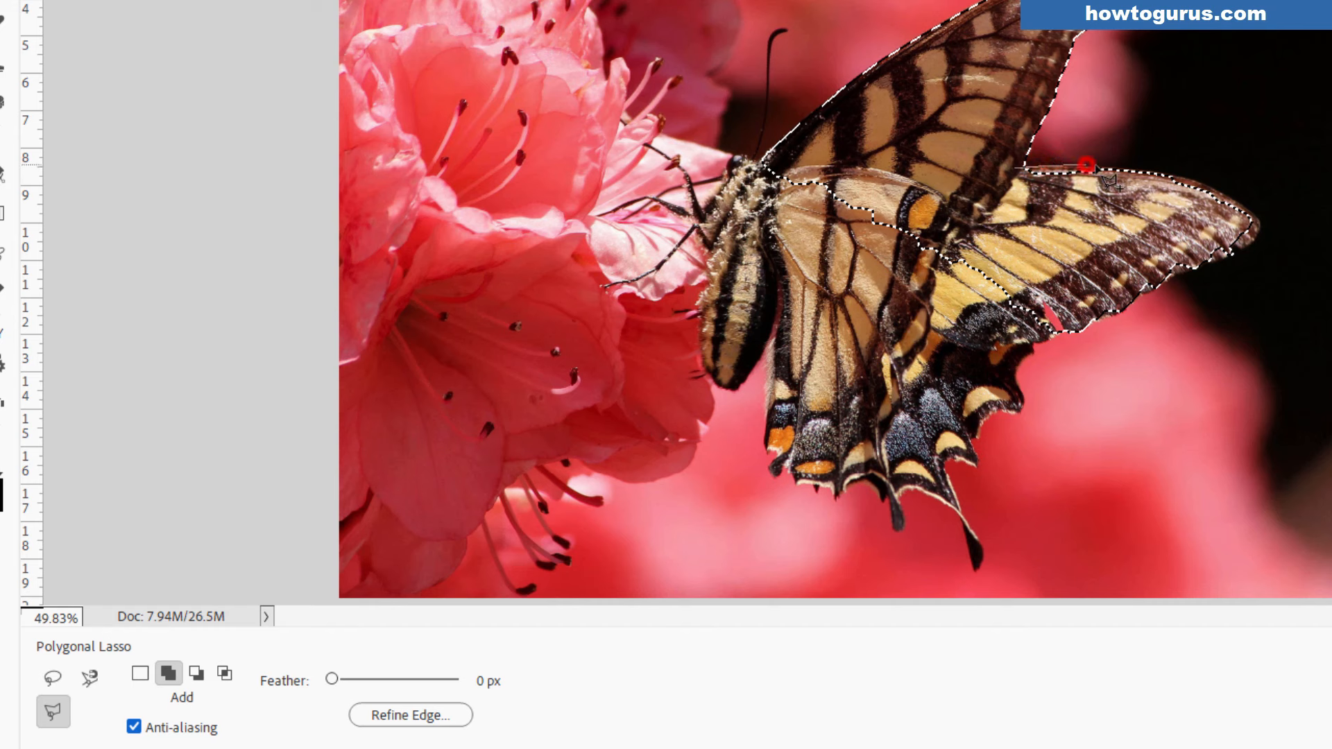
{"action": "left_click", "coordinate": [1169, 173]}
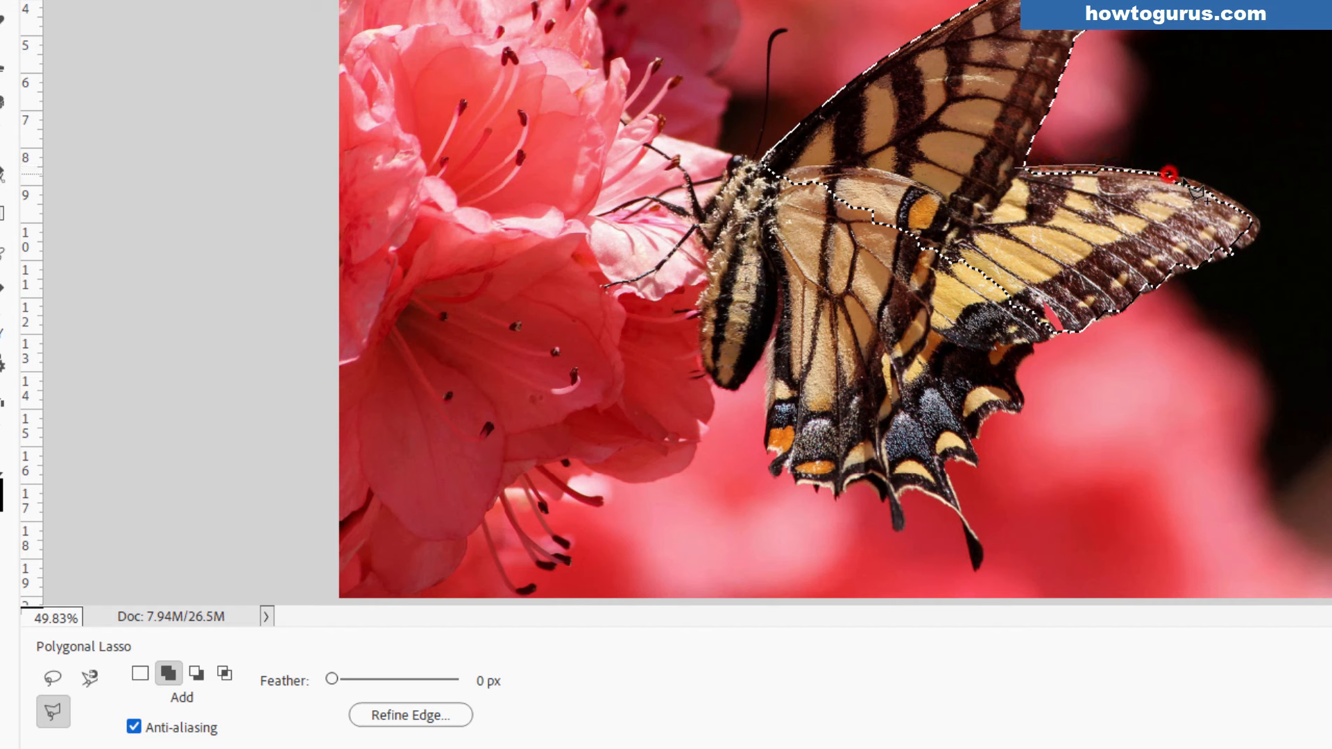
{"action": "left_click", "coordinate": [1240, 203]}
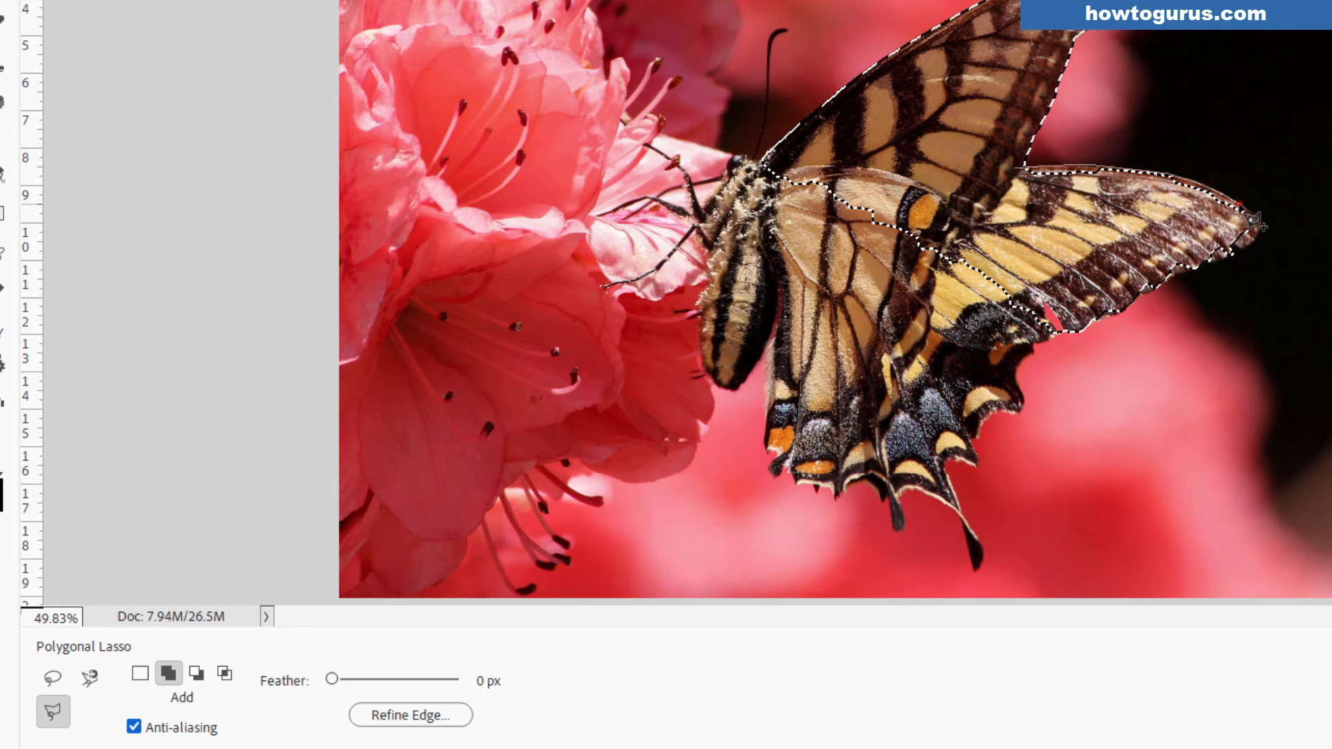
{"action": "left_click", "coordinate": [1259, 222]}
{"action": "left_click", "coordinate": [1247, 246]}
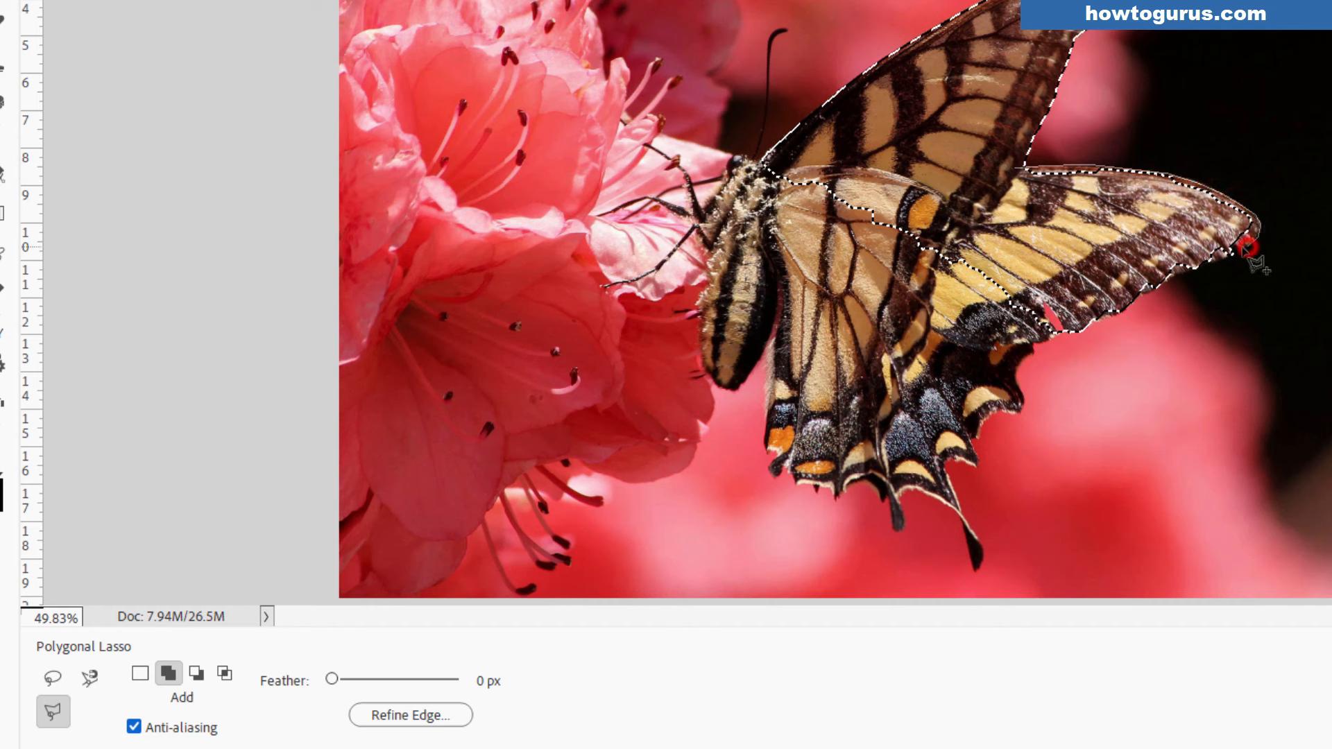
{"action": "left_click", "coordinate": [1230, 253]}
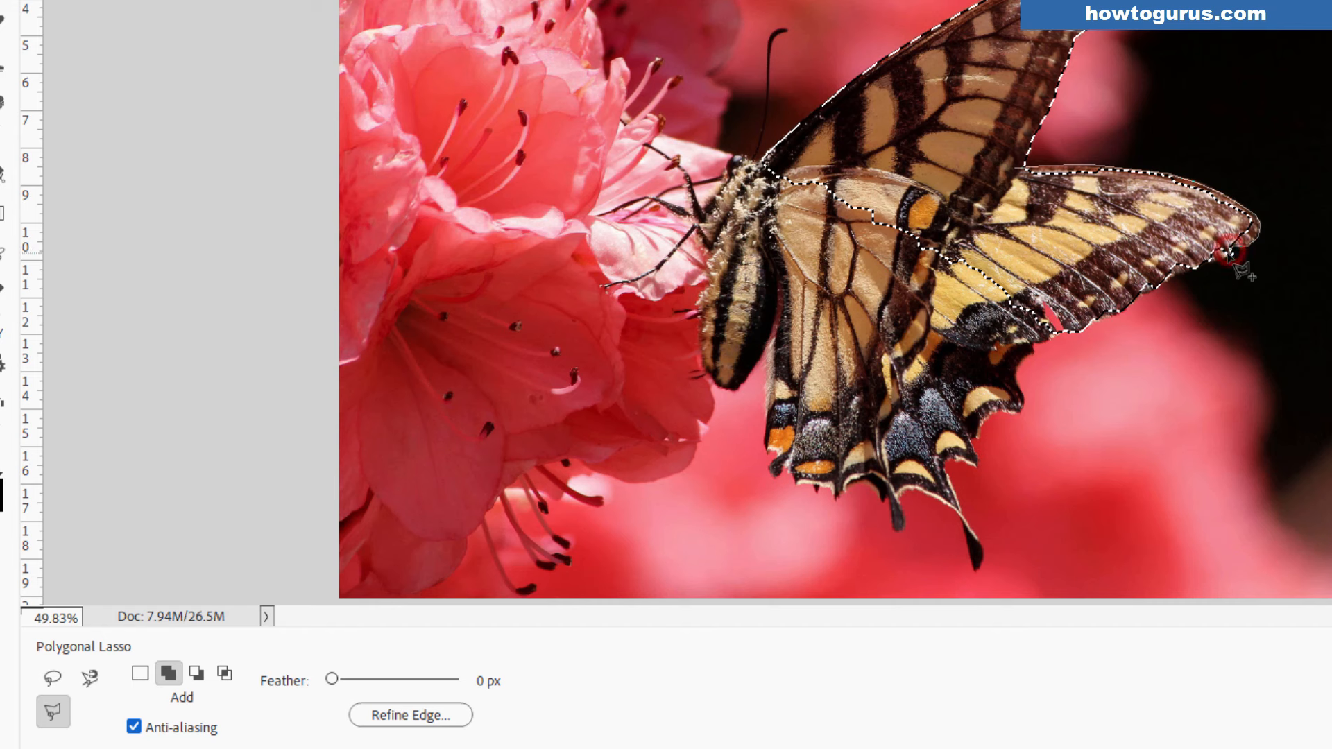
{"action": "left_click", "coordinate": [1197, 266]}
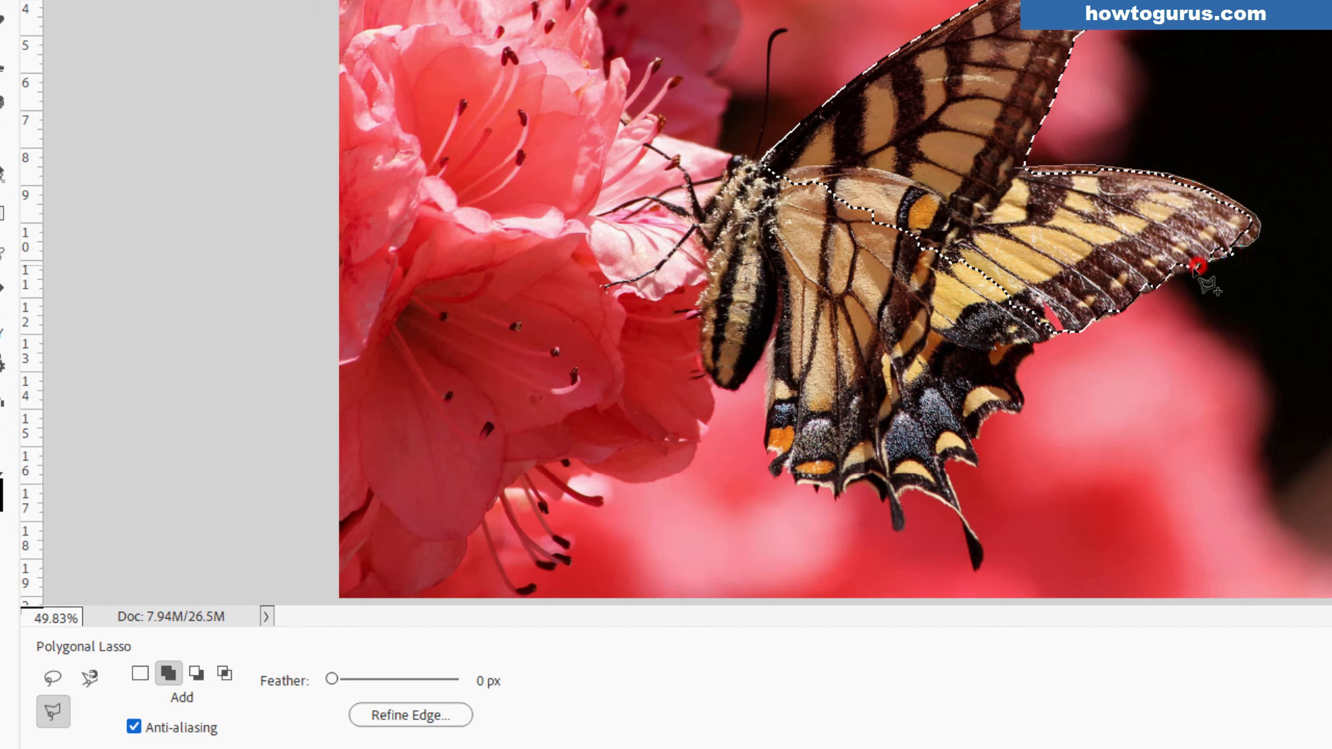
{"action": "left_click", "coordinate": [1170, 277]}
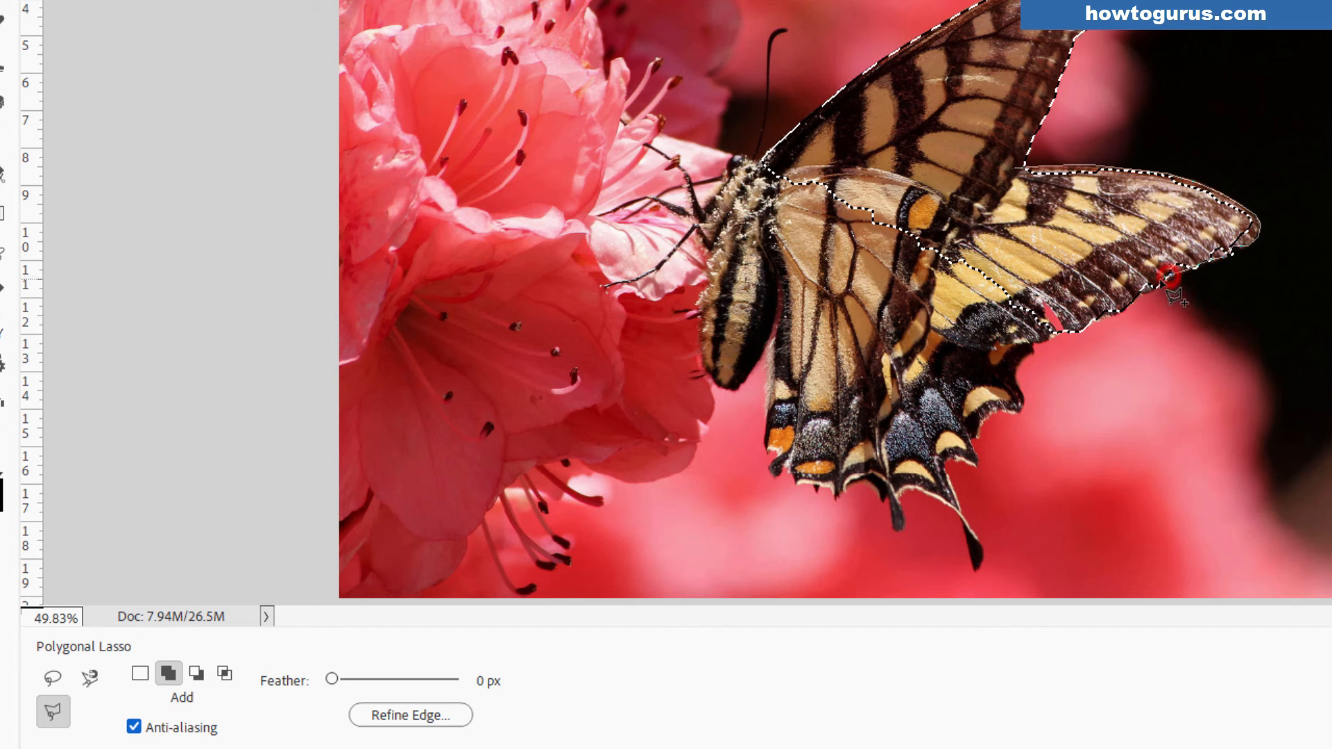
{"action": "left_click", "coordinate": [1138, 293]}
{"action": "left_click", "coordinate": [1009, 181]}
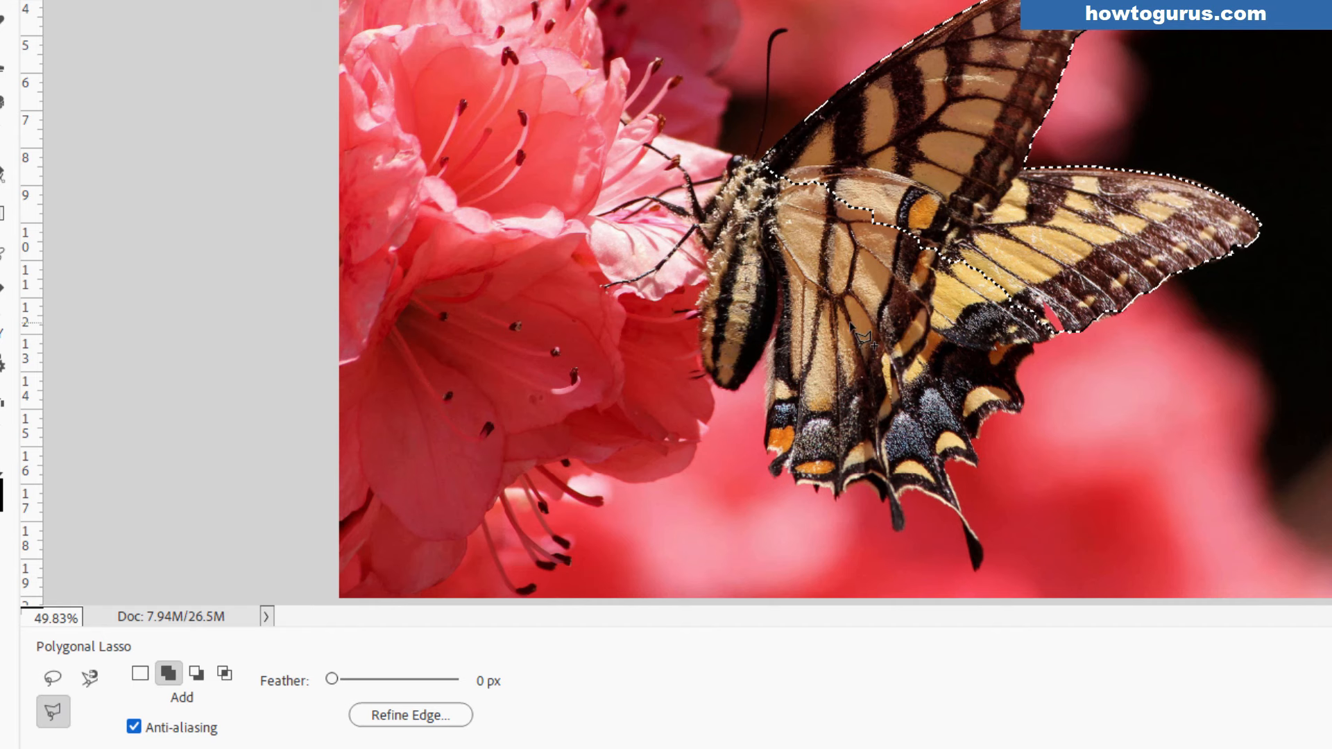
{"action": "key", "text": "ctrl+d"}
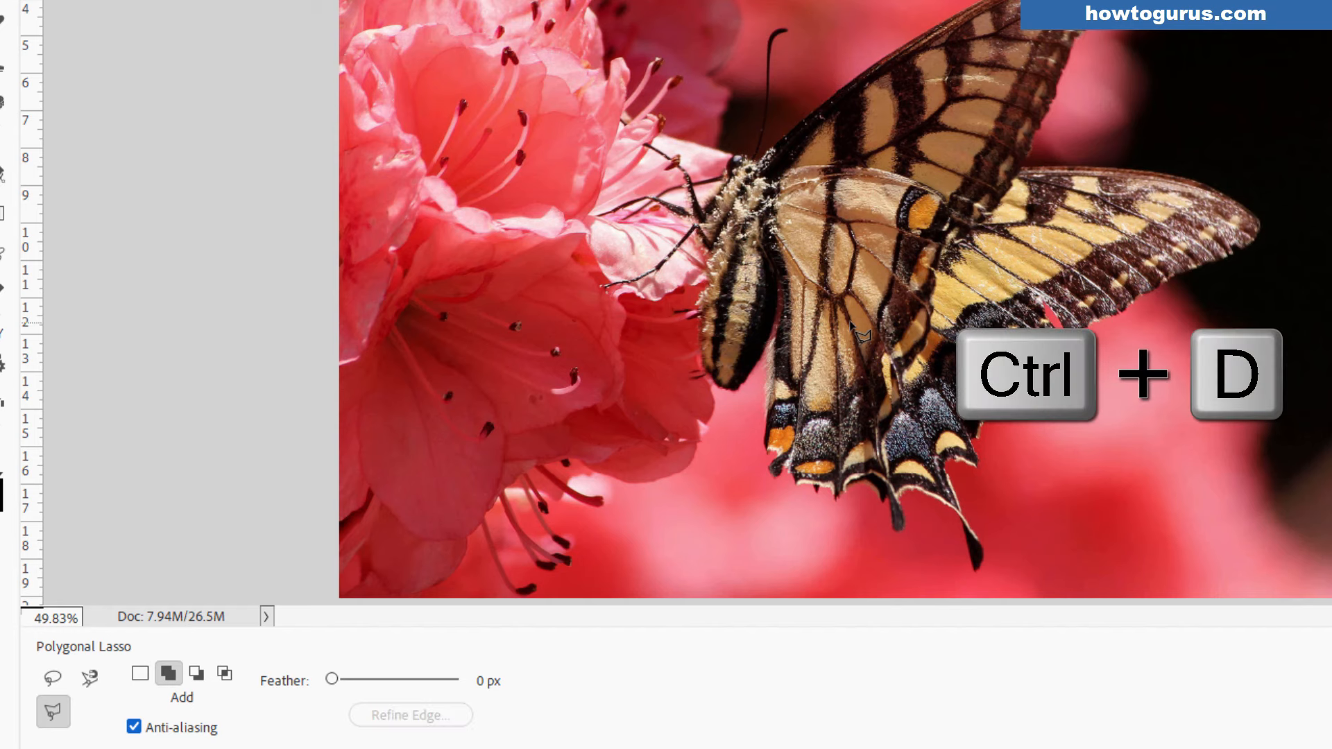
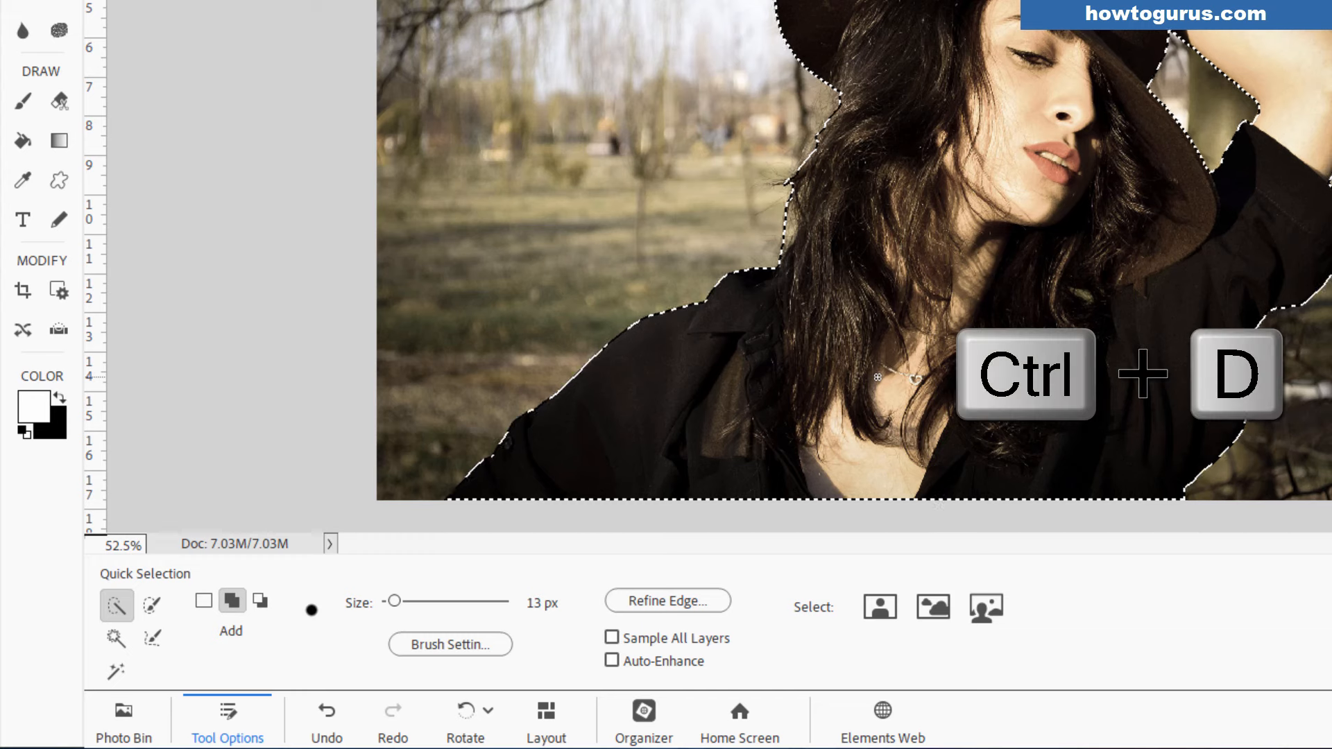
- Clear the current selection and paint a new one over the hat's raised brim with the Selection Brush at 79 px
{"action": "key", "text": "ctrl+d"}
{"action": "left_click", "coordinate": [154, 602]}
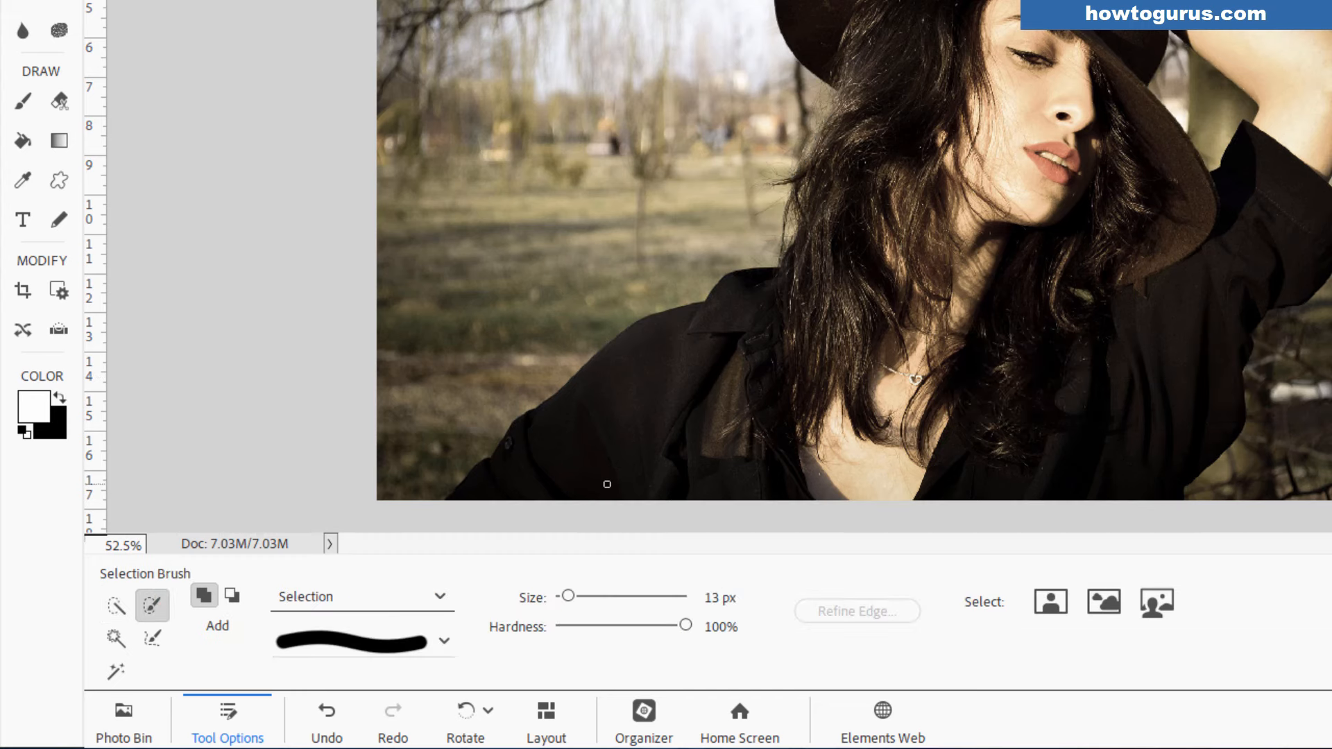
{"action": "left_click_drag", "start_coordinate": [570, 595], "coordinate": [624, 594]}
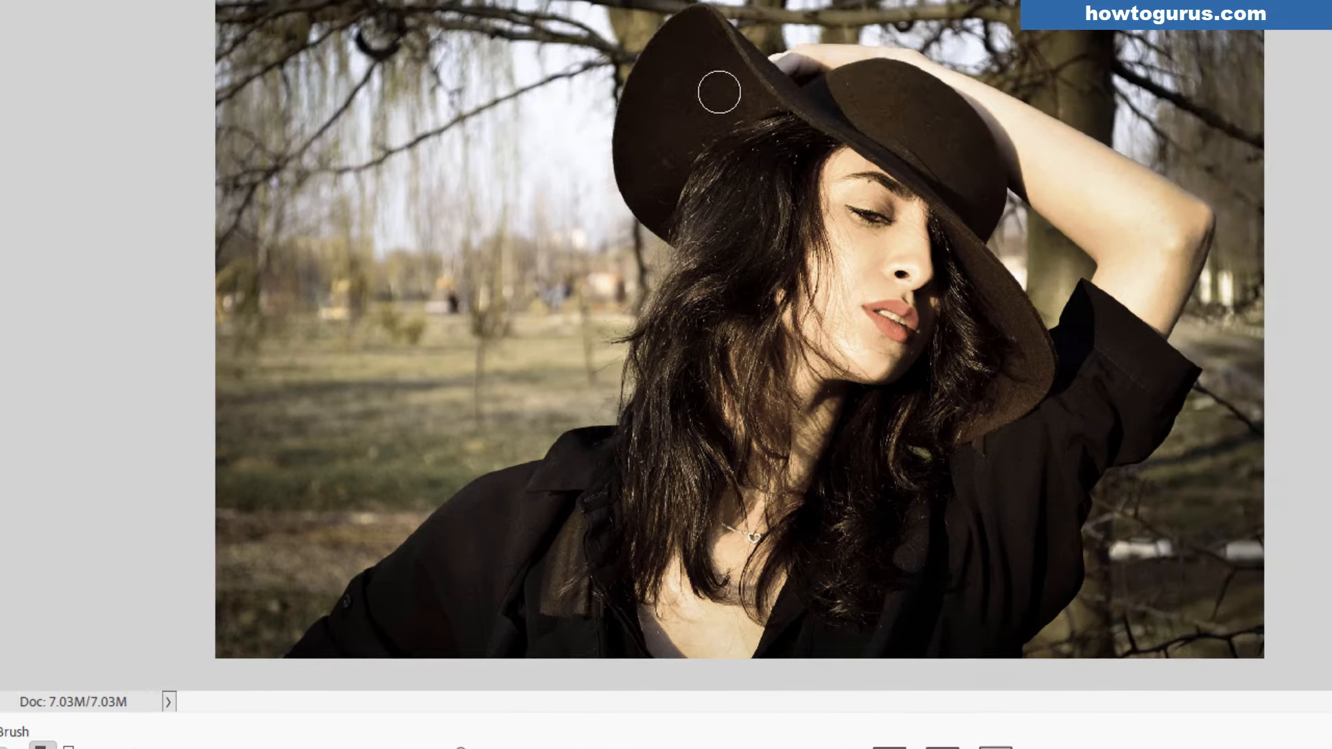
{"action": "mouse_move", "coordinate": [650, 161]}
{"action": "left_mouse_down"}
{"action": "mouse_move", "coordinate": [652, 227]}
{"action": "mouse_move", "coordinate": [669, 251]}
{"action": "mouse_move", "coordinate": [625, 171]}
{"action": "mouse_move", "coordinate": [625, 254]}
{"action": "mouse_move", "coordinate": [584, 203]}
{"action": "mouse_move", "coordinate": [607, 131]}
{"action": "mouse_move", "coordinate": [631, 136]}
{"action": "mouse_move", "coordinate": [683, 197]}
{"action": "mouse_move", "coordinate": [630, 93]}
{"action": "mouse_move", "coordinate": [592, 129]}
{"action": "mouse_move", "coordinate": [564, 193]}
{"action": "mouse_move", "coordinate": [569, 248]}
{"action": "mouse_move", "coordinate": [640, 316]}
{"action": "mouse_move", "coordinate": [658, 261]}
{"action": "mouse_move", "coordinate": [654, 278]}
{"action": "mouse_move", "coordinate": [629, 263]}
{"action": "mouse_move", "coordinate": [677, 257]}
{"action": "mouse_move", "coordinate": [738, 177]}
{"action": "mouse_move", "coordinate": [718, 177]}
{"action": "mouse_move", "coordinate": [649, 112]}
{"action": "left_mouse_up"}
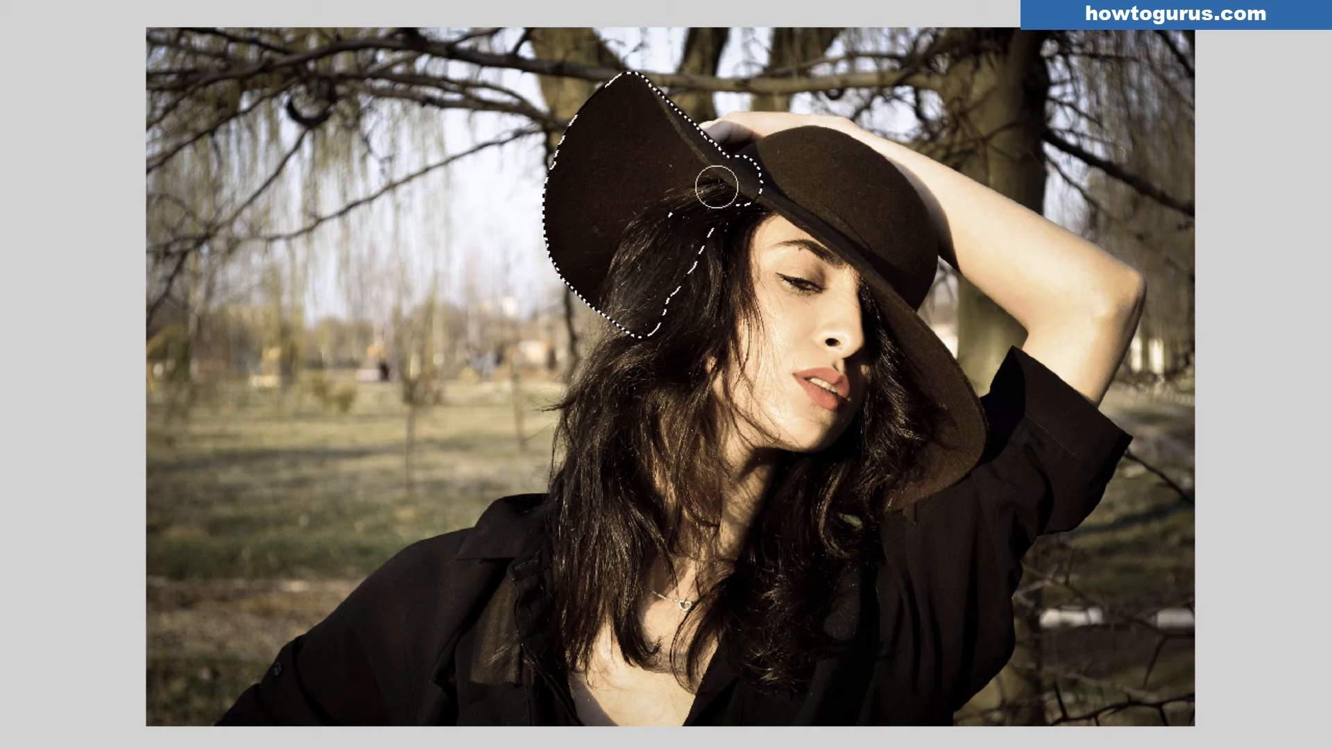
{"action": "mouse_move", "coordinate": [717, 187]}
{"action": "left_mouse_down"}
{"action": "mouse_move", "coordinate": [725, 173]}
{"action": "mouse_move", "coordinate": [779, 184]}
{"action": "mouse_move", "coordinate": [758, 199]}
{"action": "left_mouse_up"}
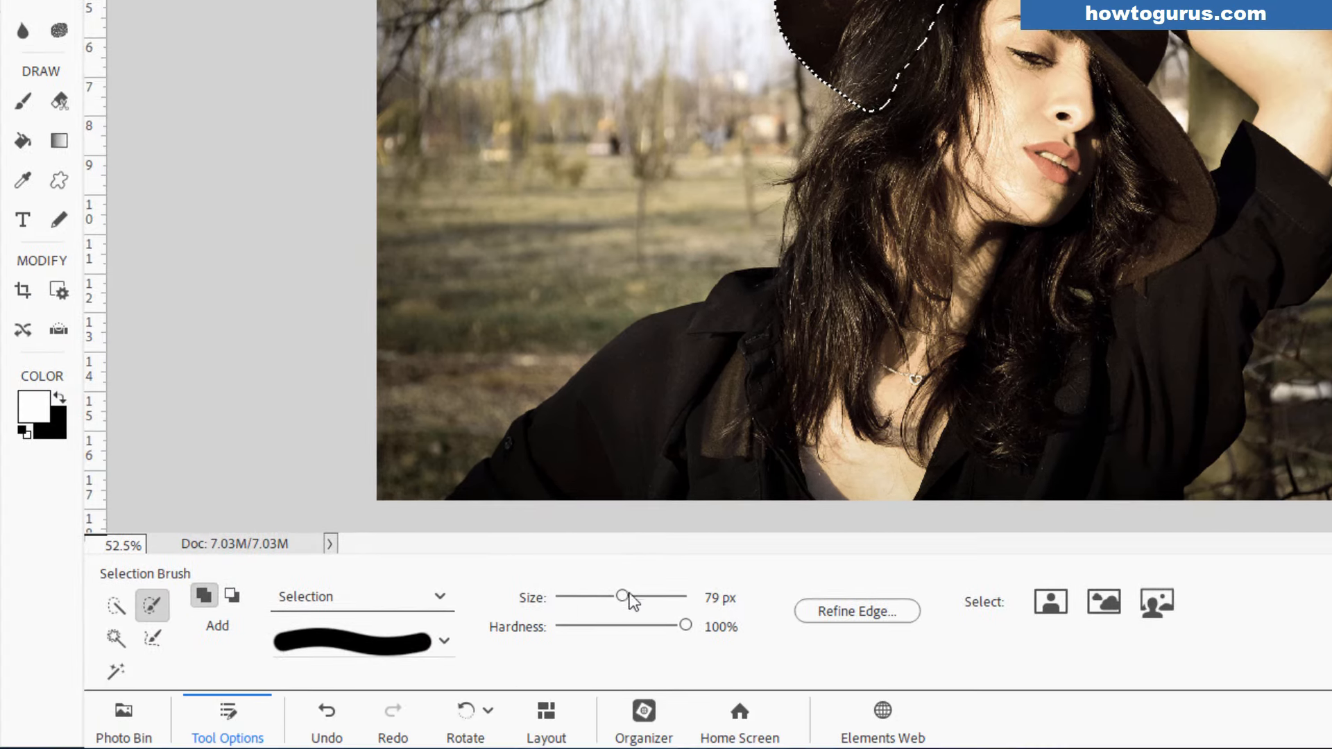
- Switch the Selection Brush to Mask mode and paint with it over the hair and face beneath the hat brim
{"action": "left_click", "coordinate": [444, 641]}
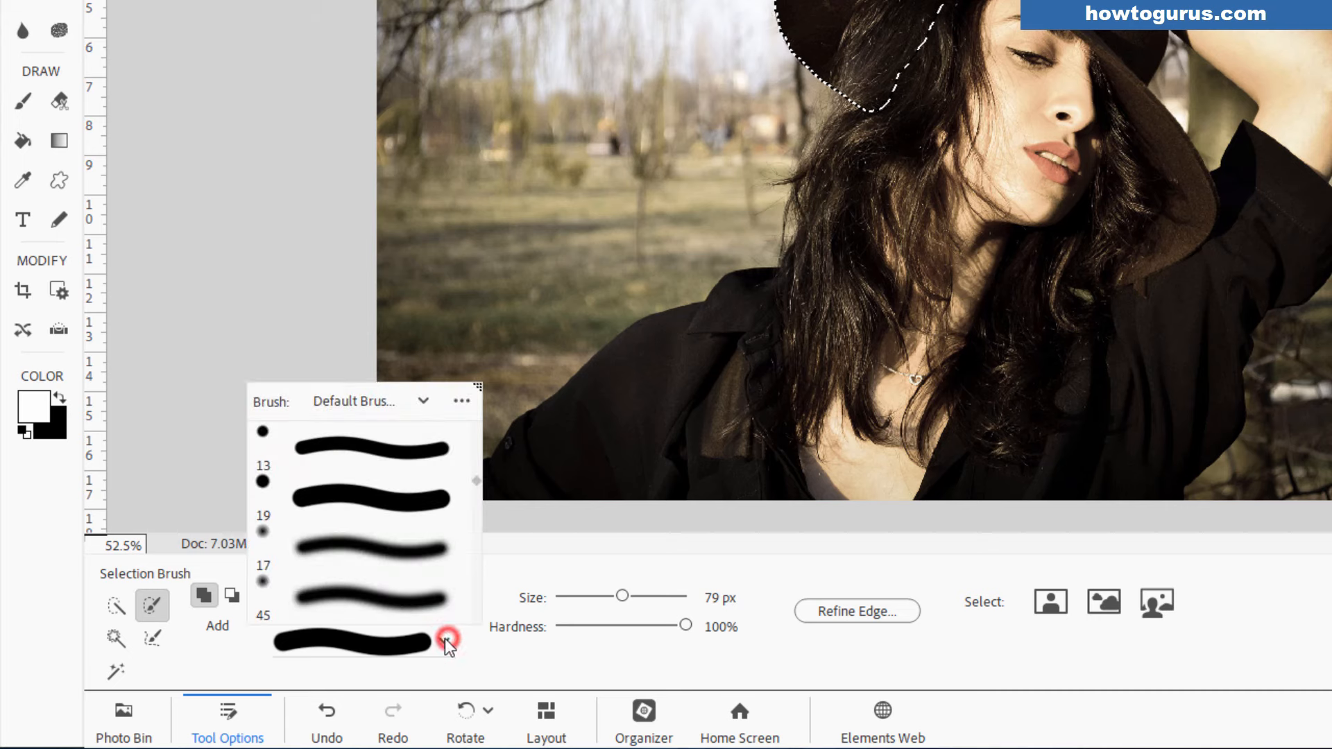
{"action": "left_click", "coordinate": [522, 644]}
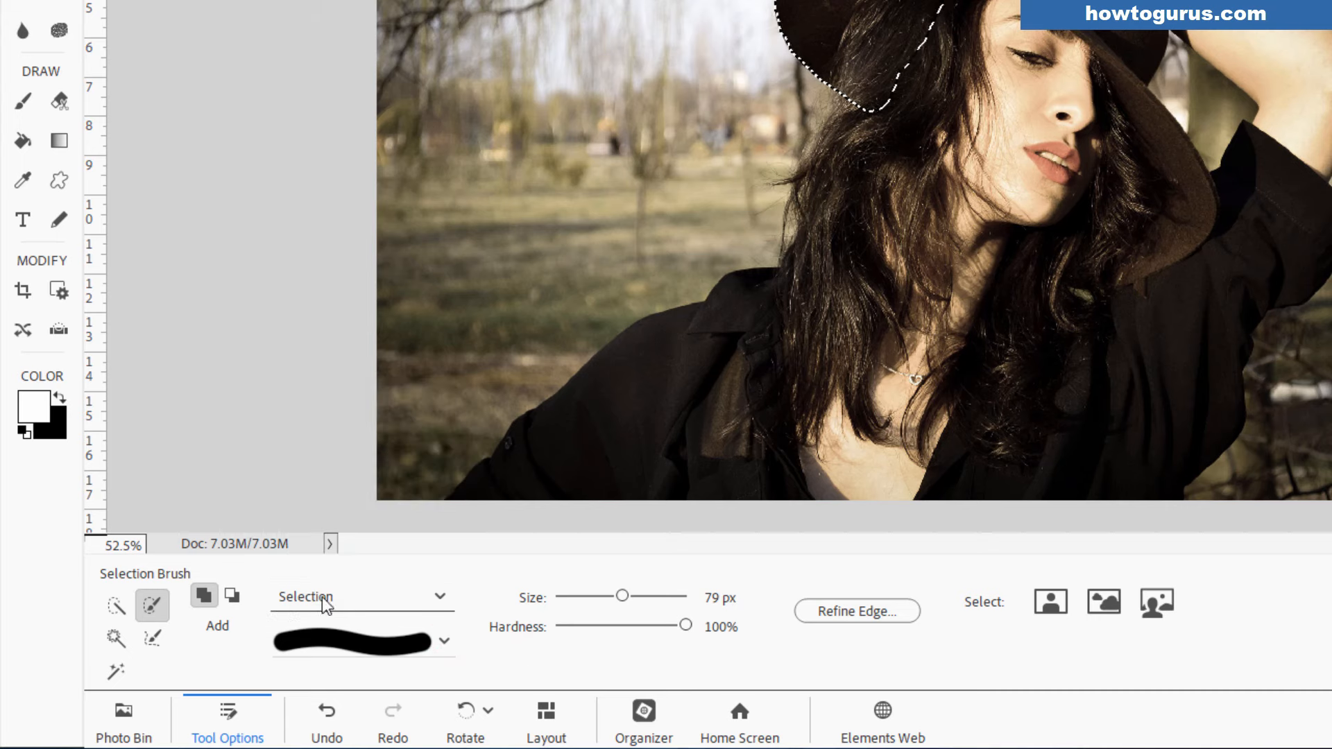
{"action": "left_click", "coordinate": [442, 596]}
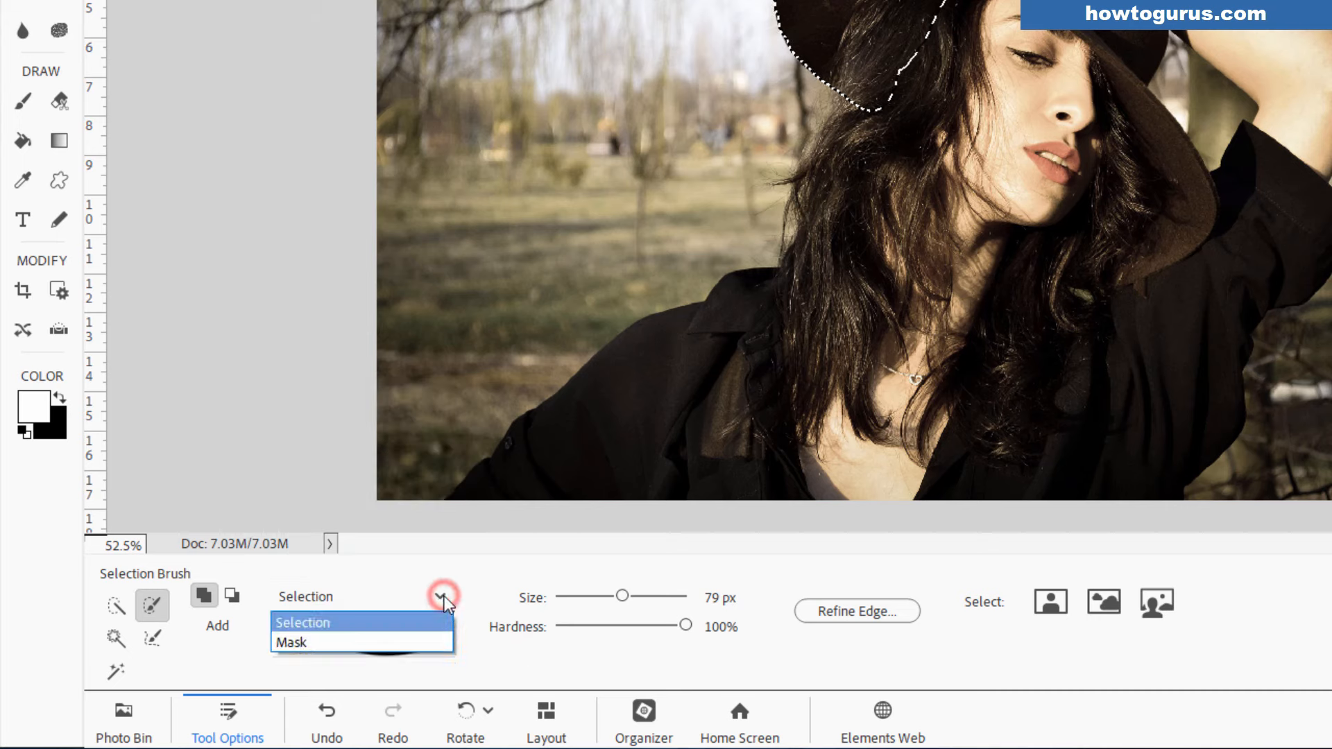
{"action": "left_click", "coordinate": [322, 638]}
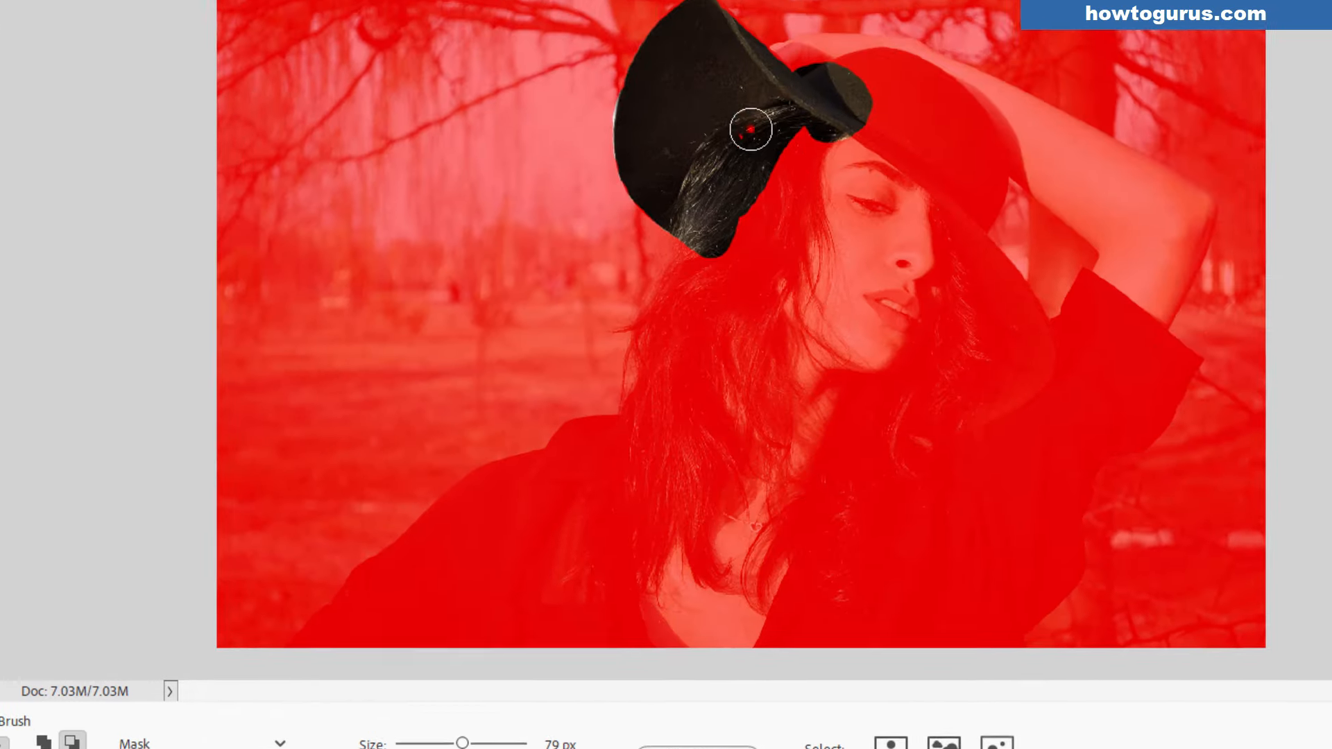
{"action": "left_click_drag", "start_coordinate": [750, 130], "coordinate": [716, 271]}
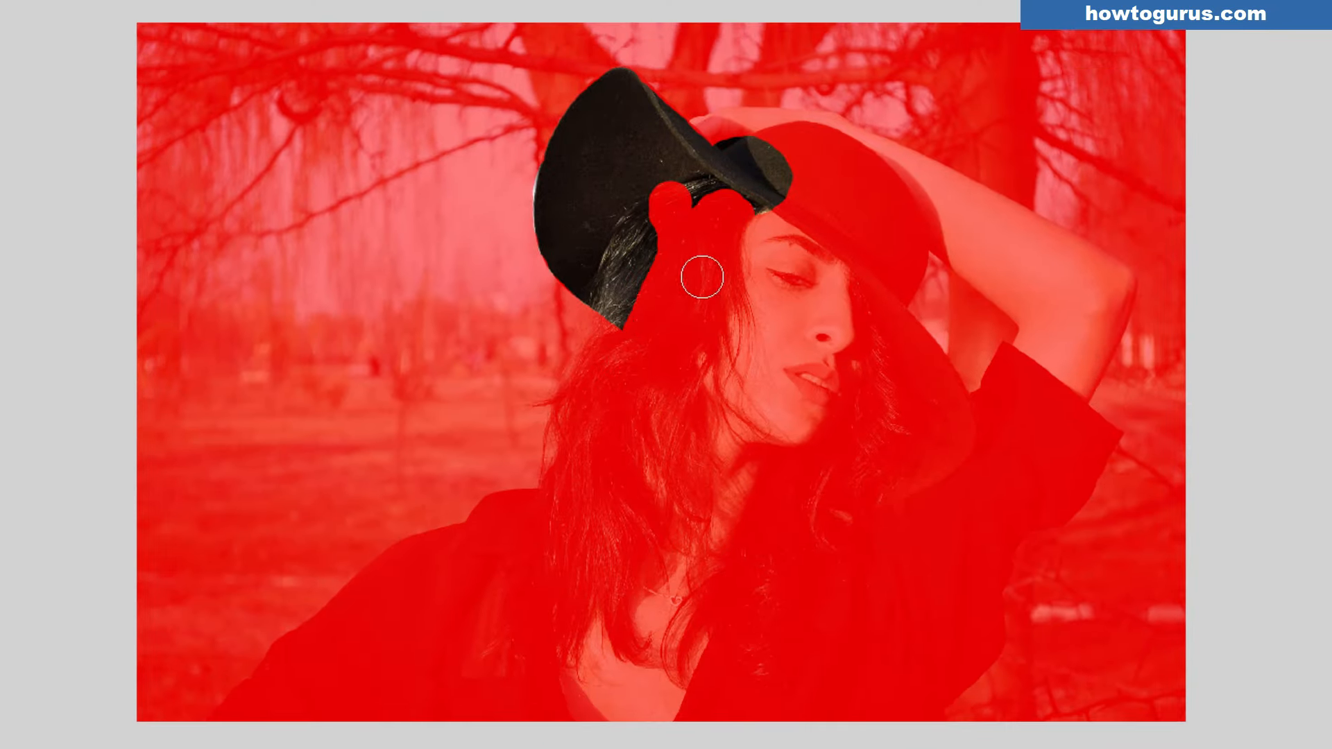
{"action": "mouse_move", "coordinate": [733, 255]}
{"action": "left_mouse_down"}
{"action": "mouse_move", "coordinate": [645, 298]}
{"action": "mouse_move", "coordinate": [743, 195]}
{"action": "mouse_move", "coordinate": [766, 232]}
{"action": "mouse_move", "coordinate": [742, 250]}
{"action": "mouse_move", "coordinate": [744, 214]}
{"action": "mouse_move", "coordinate": [712, 183]}
{"action": "mouse_move", "coordinate": [698, 143]}
{"action": "mouse_move", "coordinate": [725, 129]}
{"action": "mouse_move", "coordinate": [813, 127]}
{"action": "mouse_move", "coordinate": [910, 196]}
{"action": "mouse_move", "coordinate": [800, 158]}
{"action": "mouse_move", "coordinate": [830, 229]}
{"action": "mouse_move", "coordinate": [786, 157]}
{"action": "mouse_move", "coordinate": [787, 208]}
{"action": "mouse_move", "coordinate": [811, 254]}
{"action": "mouse_move", "coordinate": [799, 369]}
{"action": "mouse_move", "coordinate": [771, 318]}
{"action": "mouse_move", "coordinate": [770, 209]}
{"action": "mouse_move", "coordinate": [758, 428]}
{"action": "mouse_move", "coordinate": [713, 316]}
{"action": "mouse_move", "coordinate": [737, 293]}
{"action": "mouse_move", "coordinate": [731, 364]}
{"action": "mouse_move", "coordinate": [675, 419]}
{"action": "mouse_move", "coordinate": [693, 318]}
{"action": "left_mouse_up"}
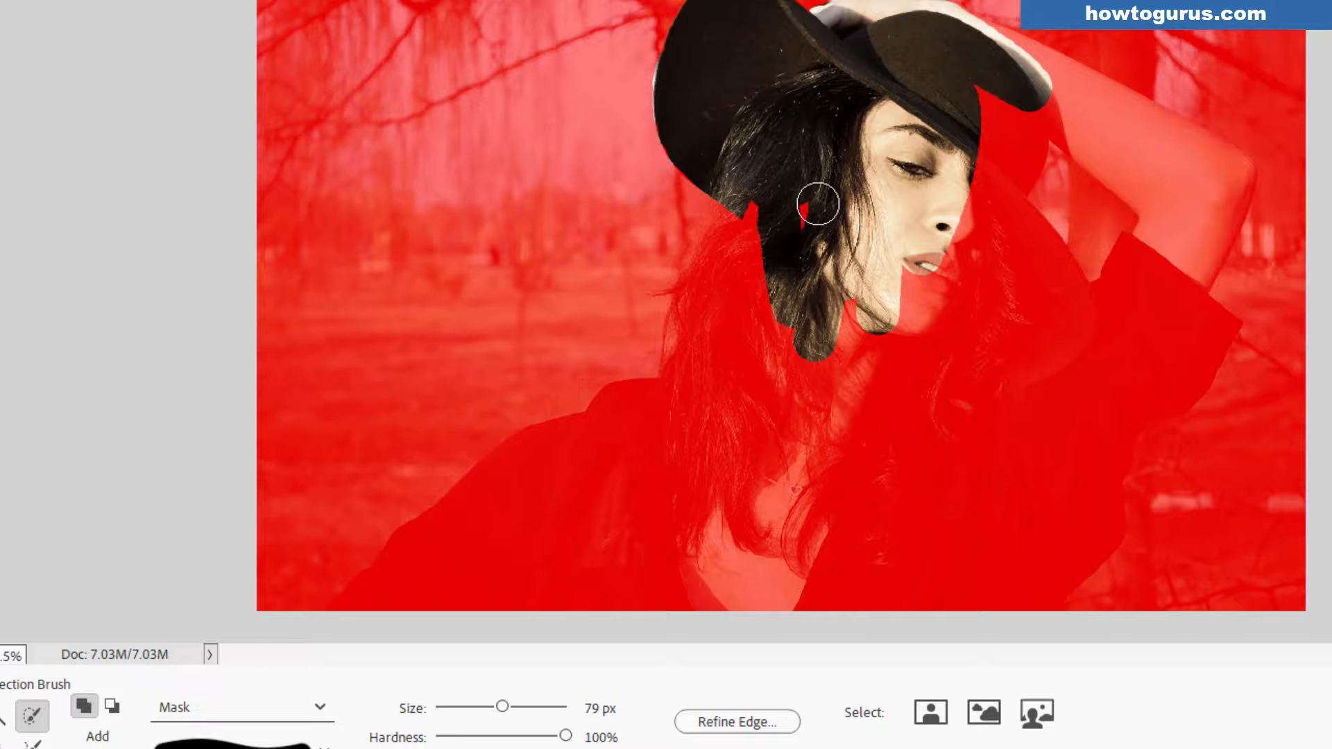
- Clear the brushed selection and sample the black shirt with the Magic Wand in New mode, first at tolerance 32 and again at 15
{"action": "left_click", "coordinate": [116, 637]}
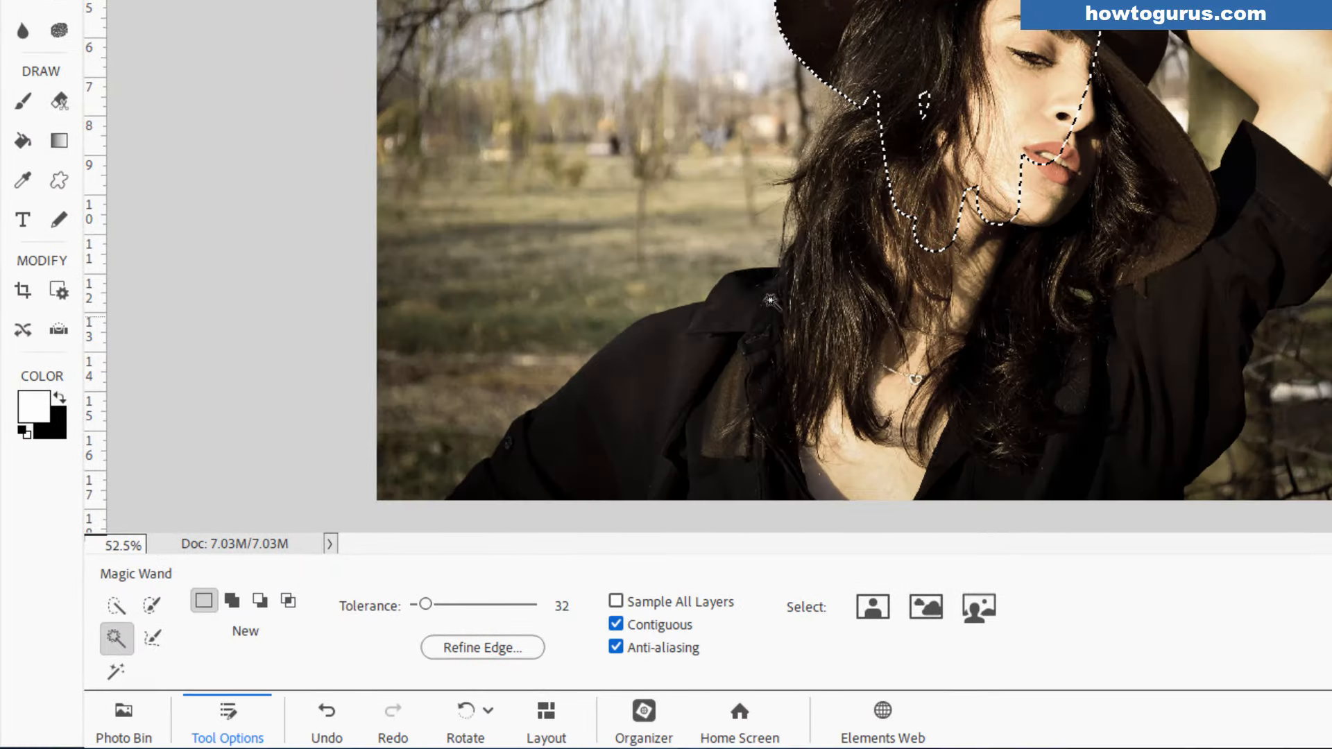
{"action": "key", "text": "ctrl+d"}
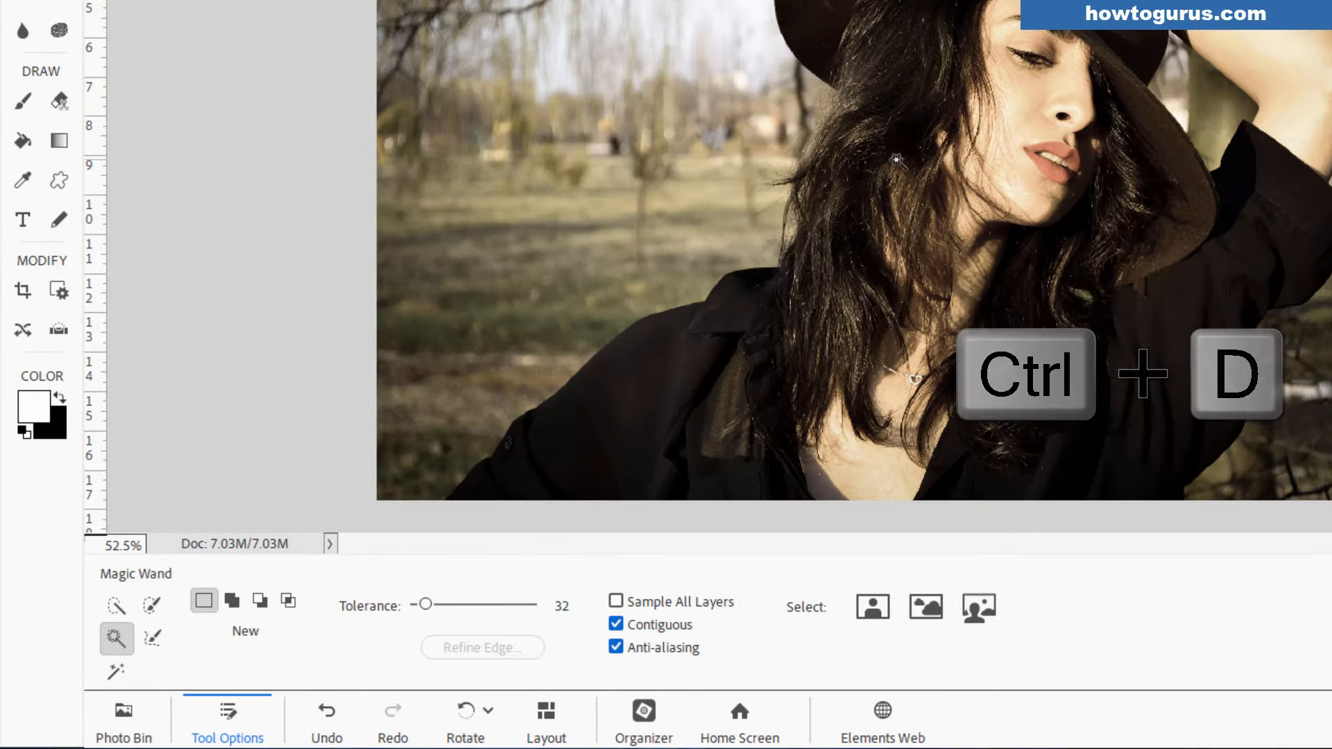
{"action": "left_click", "coordinate": [644, 392]}
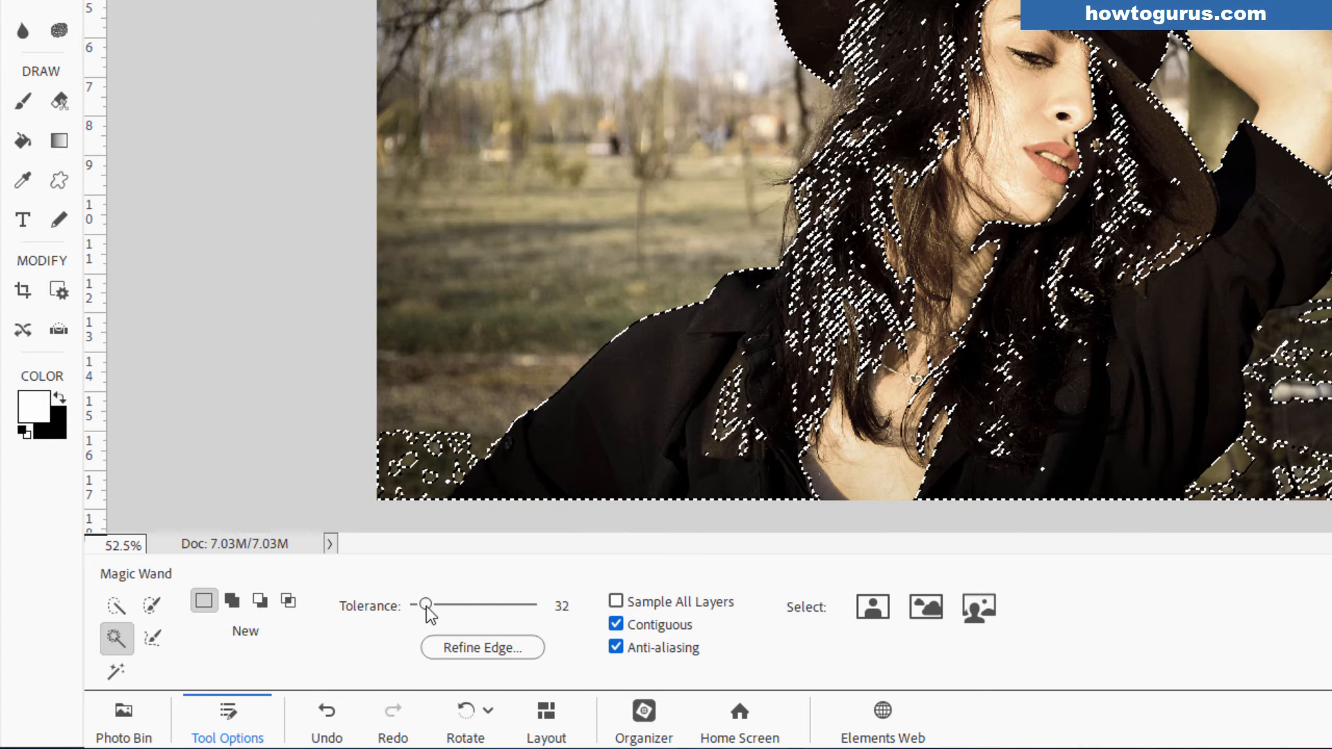
{"action": "left_click_drag", "start_coordinate": [426, 609], "coordinate": [419, 610]}
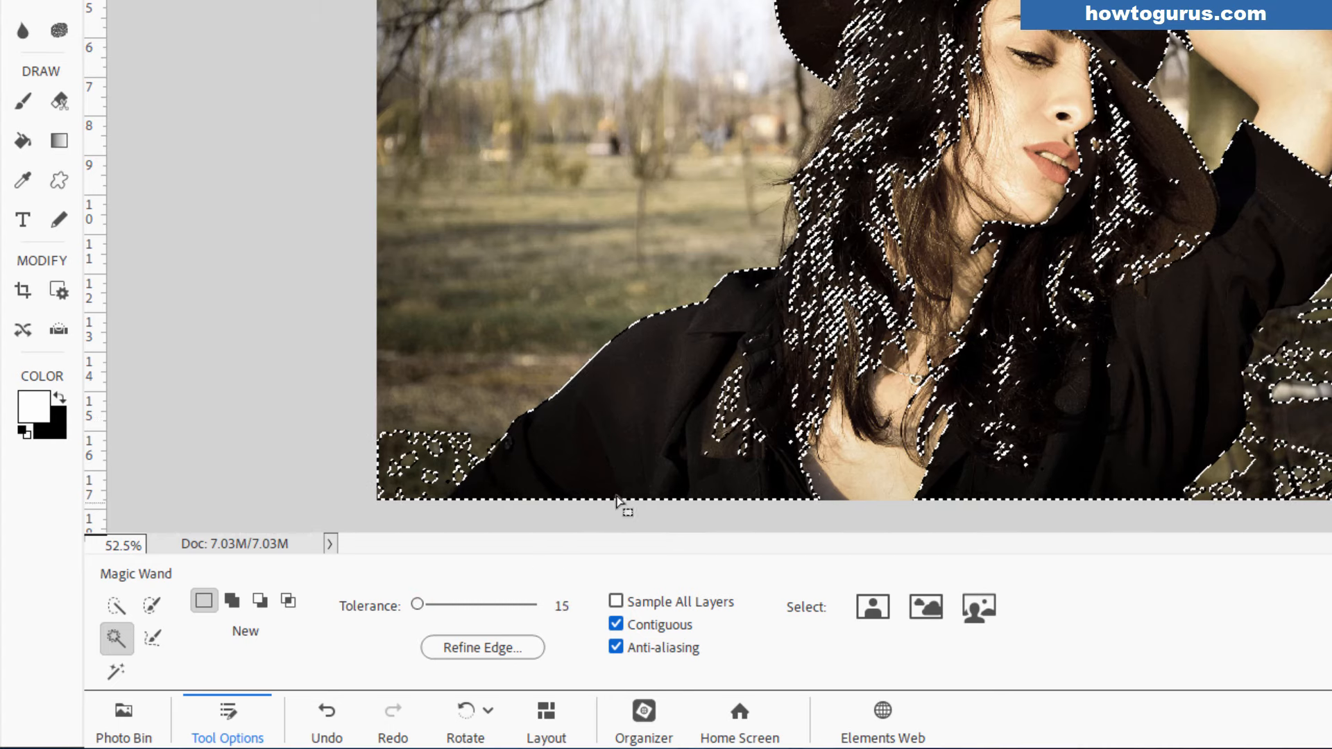
{"action": "left_click", "coordinate": [622, 471]}
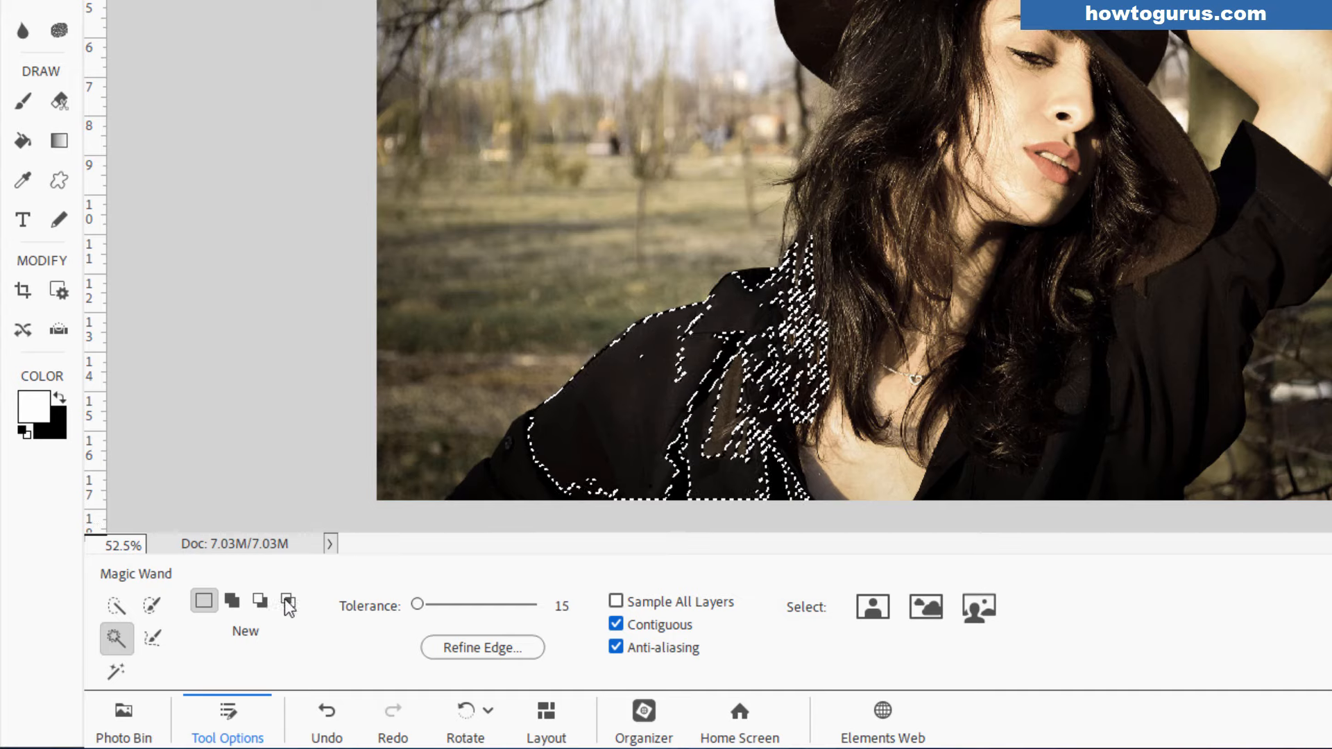
- Extend the Magic Wand selection across both sides of the black shirt in Add mode, and clear the selection
{"action": "left_click", "coordinate": [236, 598]}
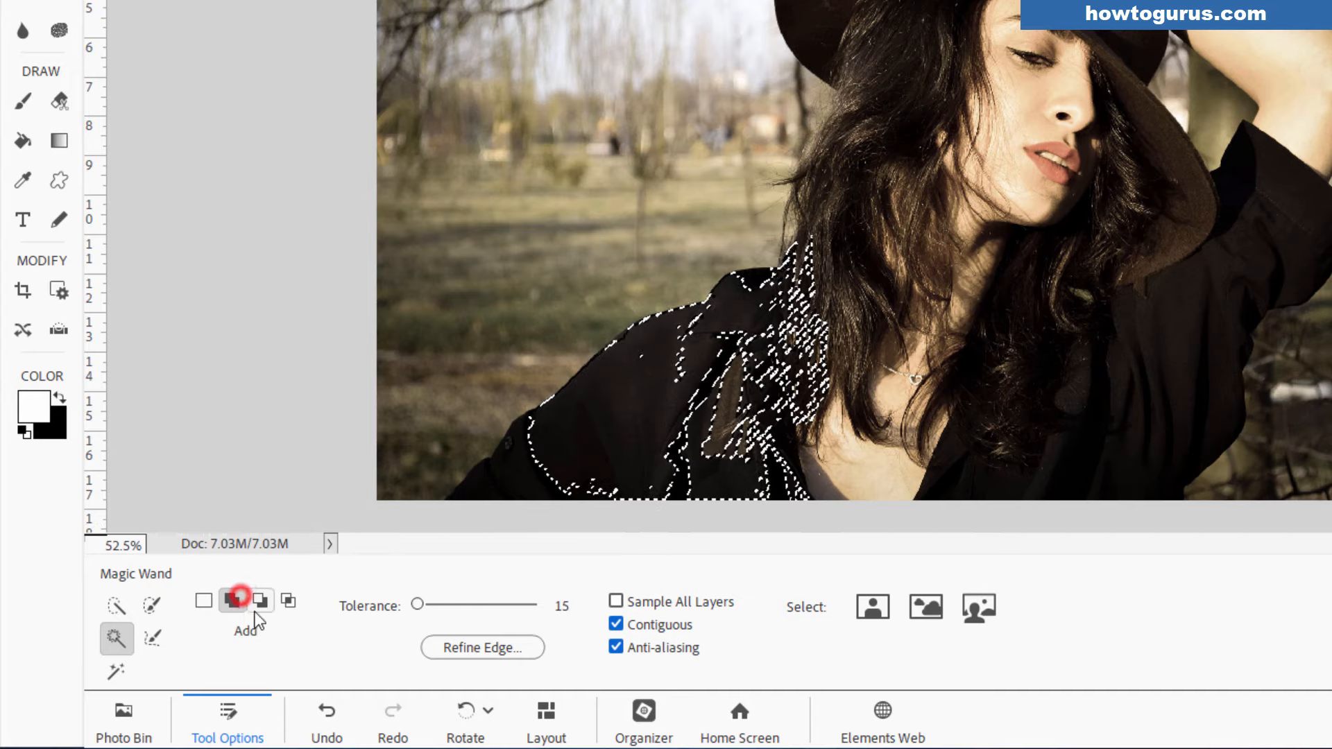
{"action": "left_click", "coordinate": [671, 485]}
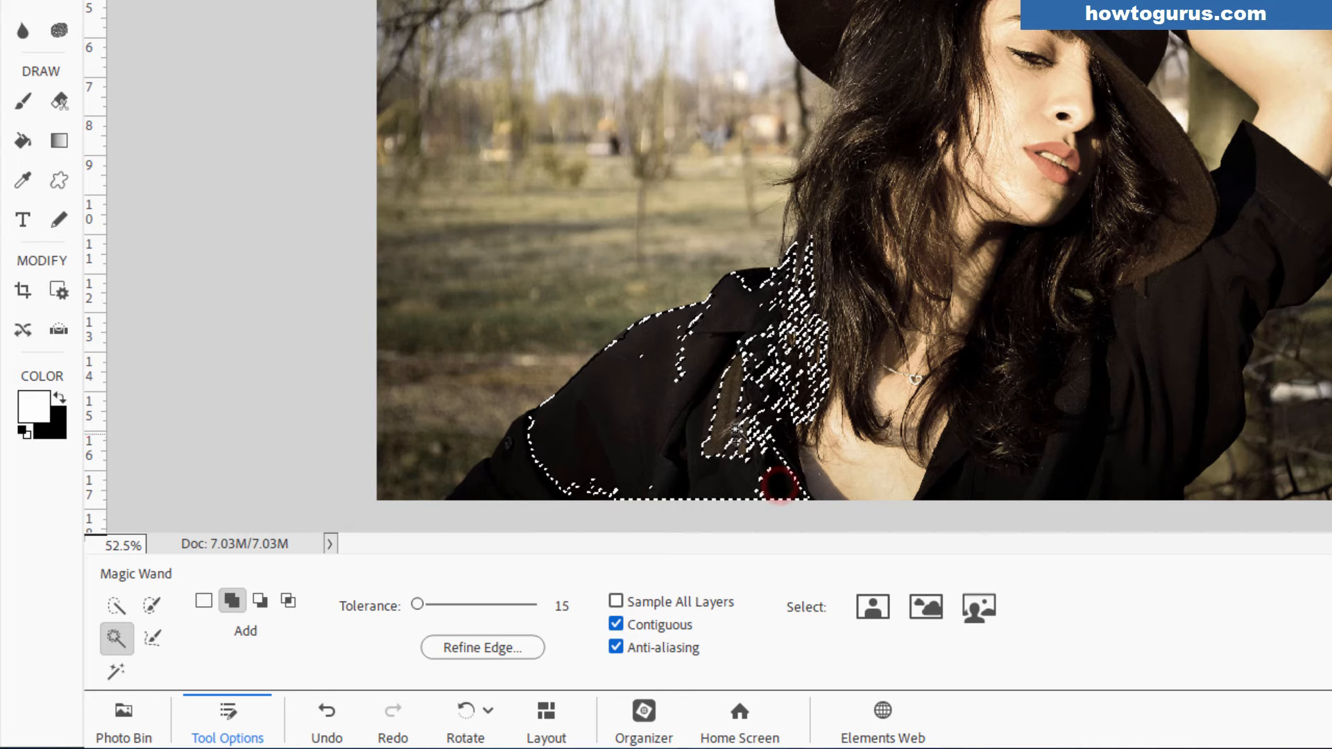
{"action": "left_click", "coordinate": [929, 461]}
{"action": "left_click", "coordinate": [973, 460]}
{"action": "left_click", "coordinate": [1043, 461]}
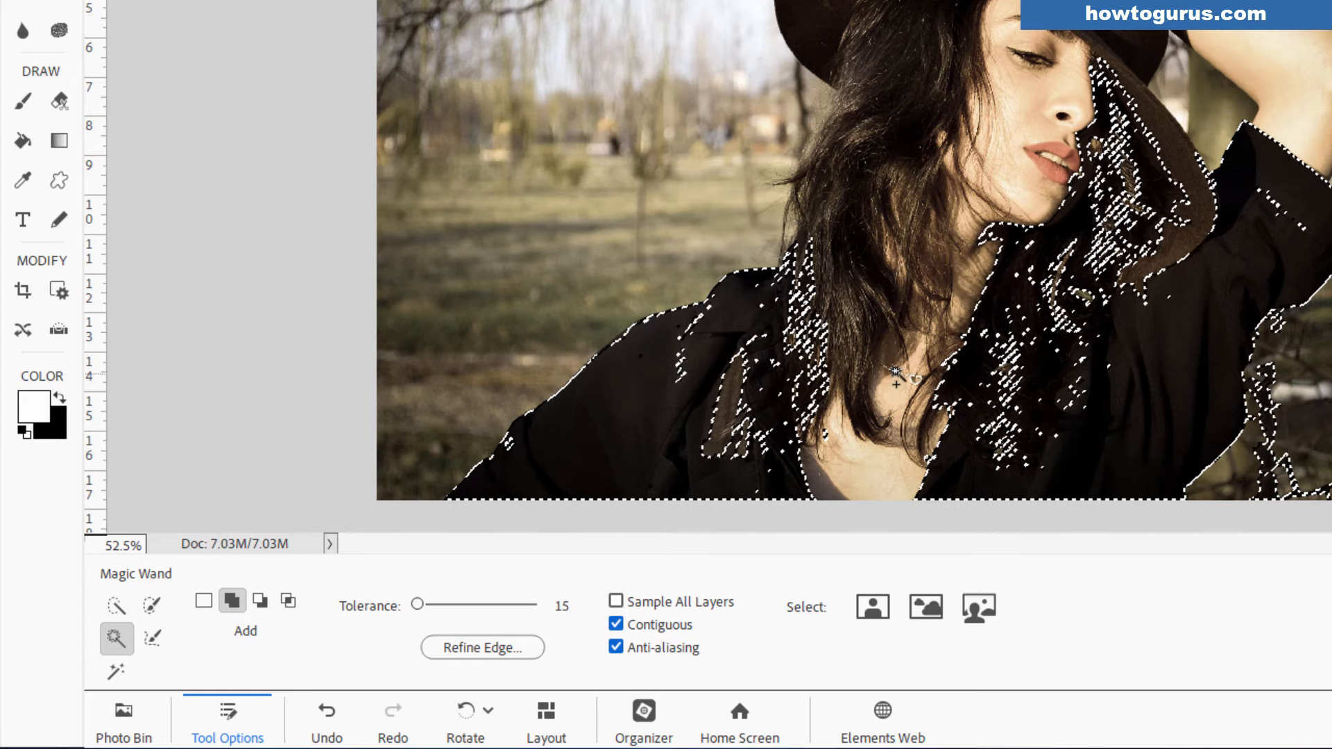
{"action": "key", "text": "ctrl+d"}
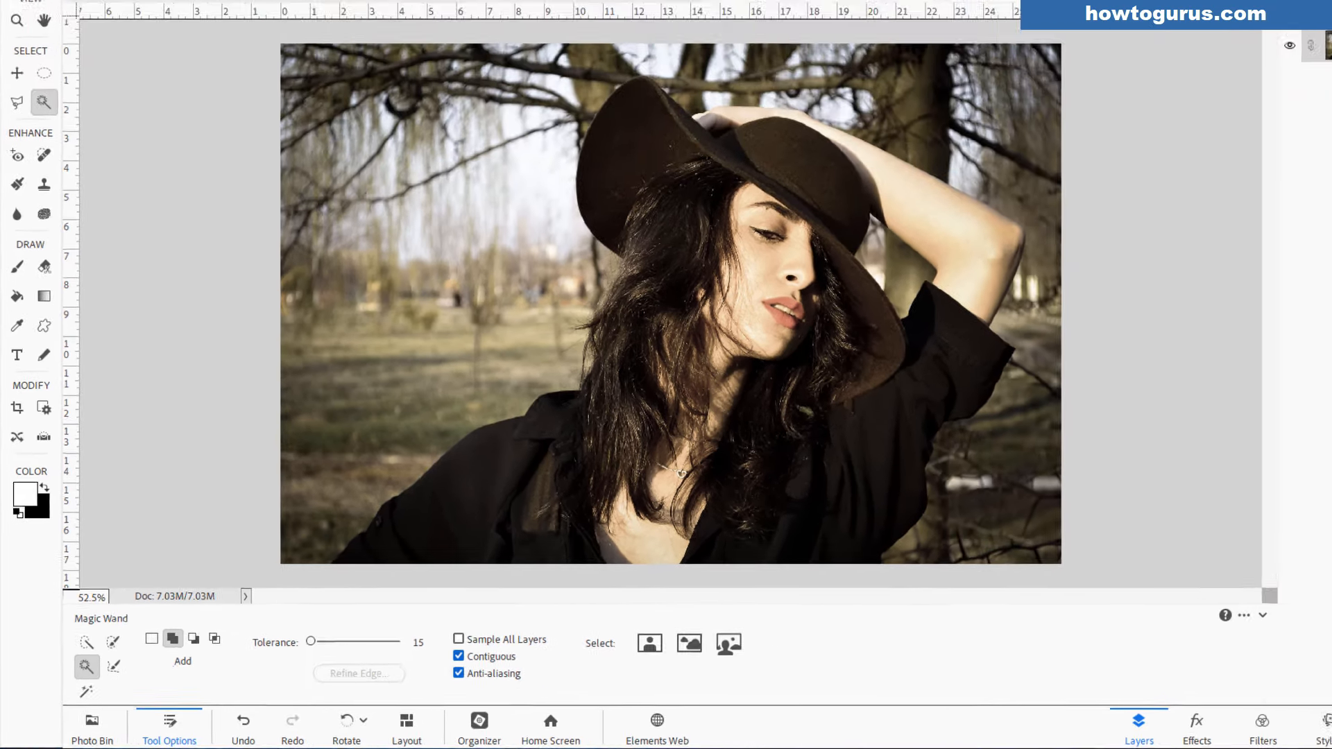
- Switch to horse-426396.jpg and select all areas of blue sky around the horse with the Magic Wand in Add mode at tolerance 15
{"action": "left_click", "coordinate": [919, 70]}
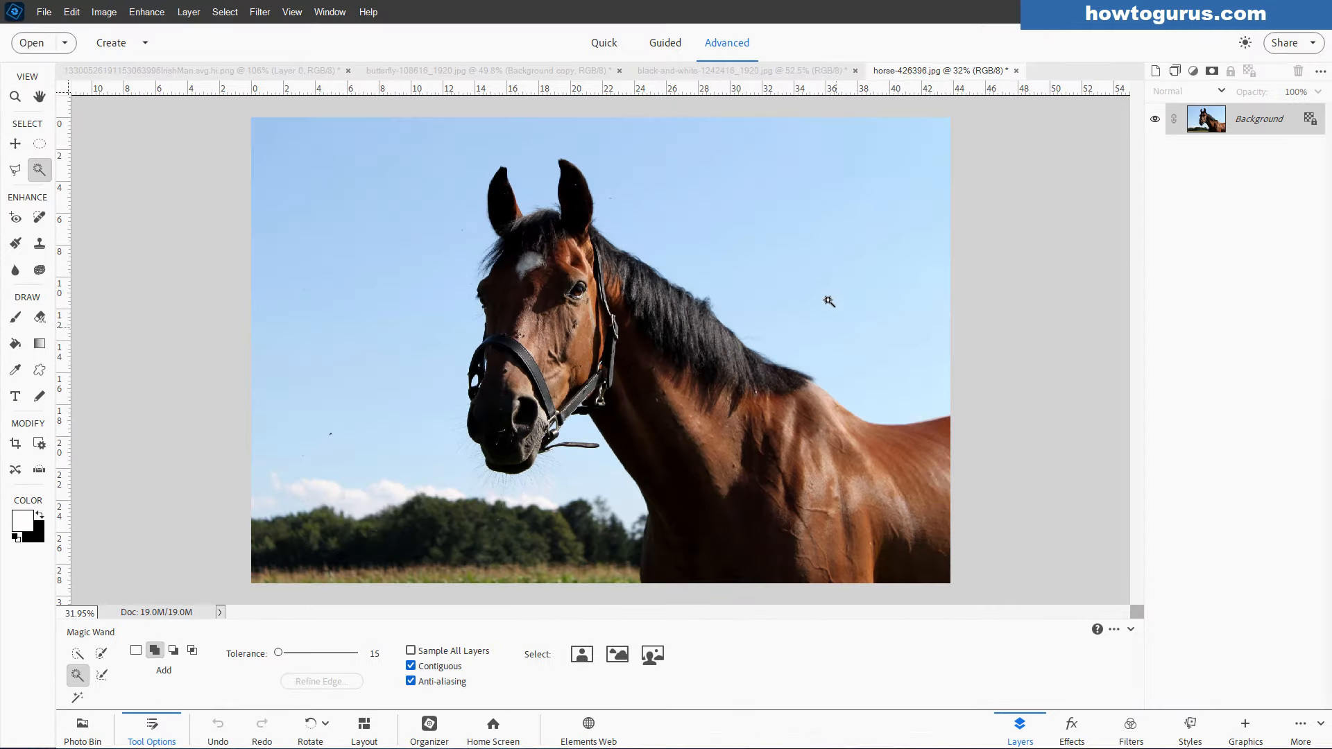
{"action": "left_click", "coordinate": [370, 333]}
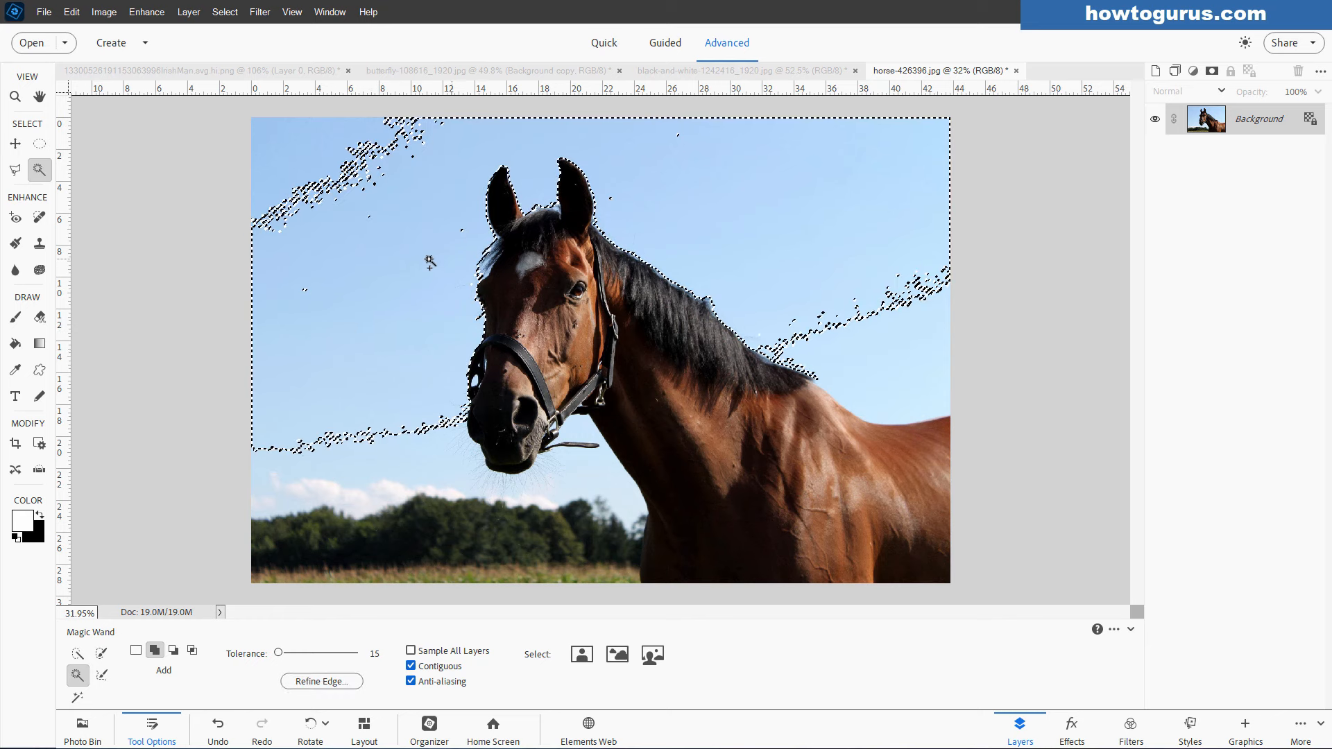
{"action": "left_click", "coordinate": [327, 175]}
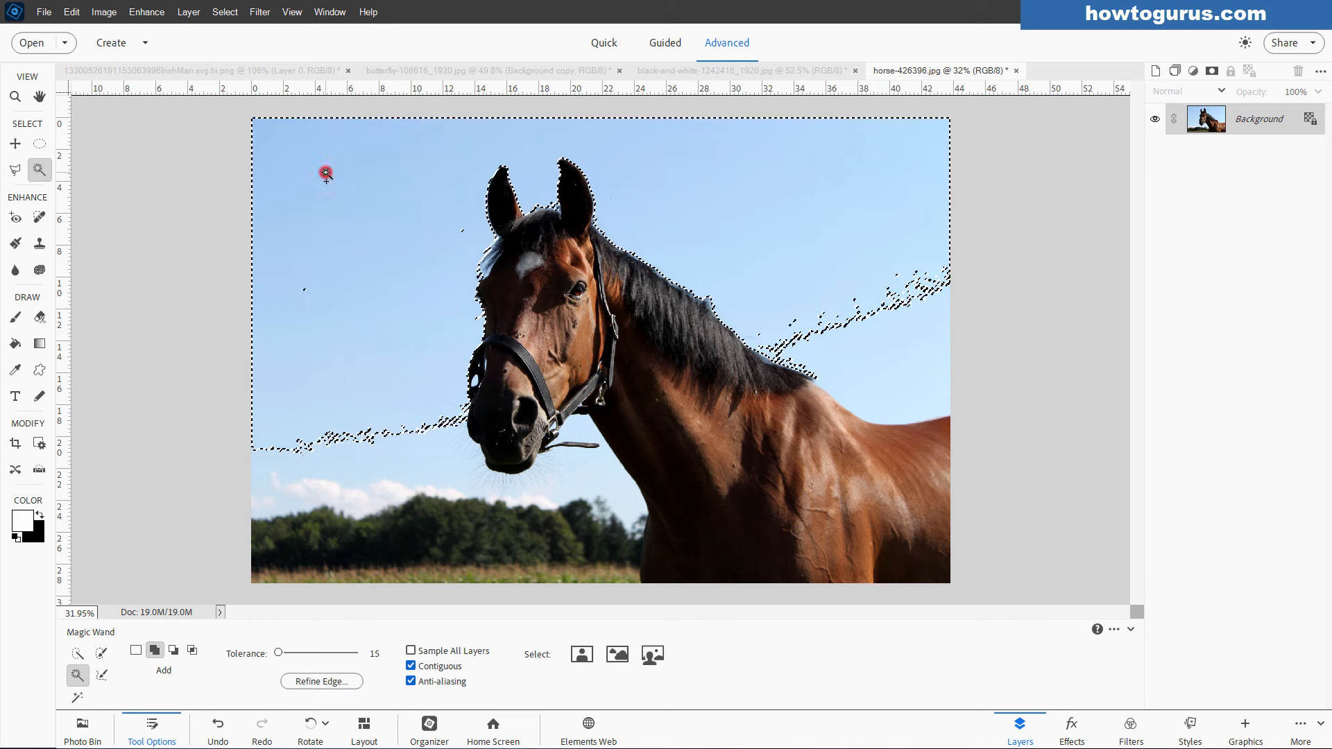
{"action": "left_click", "coordinate": [327, 466]}
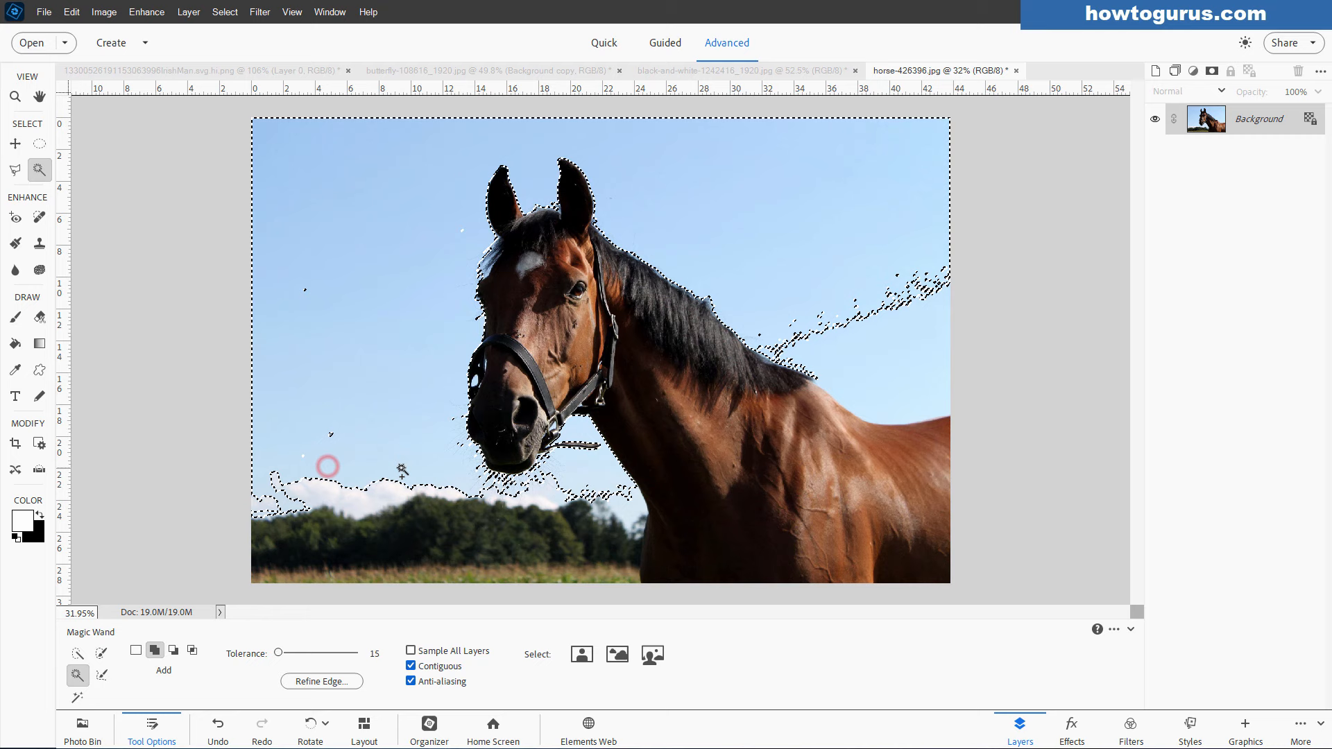
{"action": "left_click", "coordinate": [845, 350]}
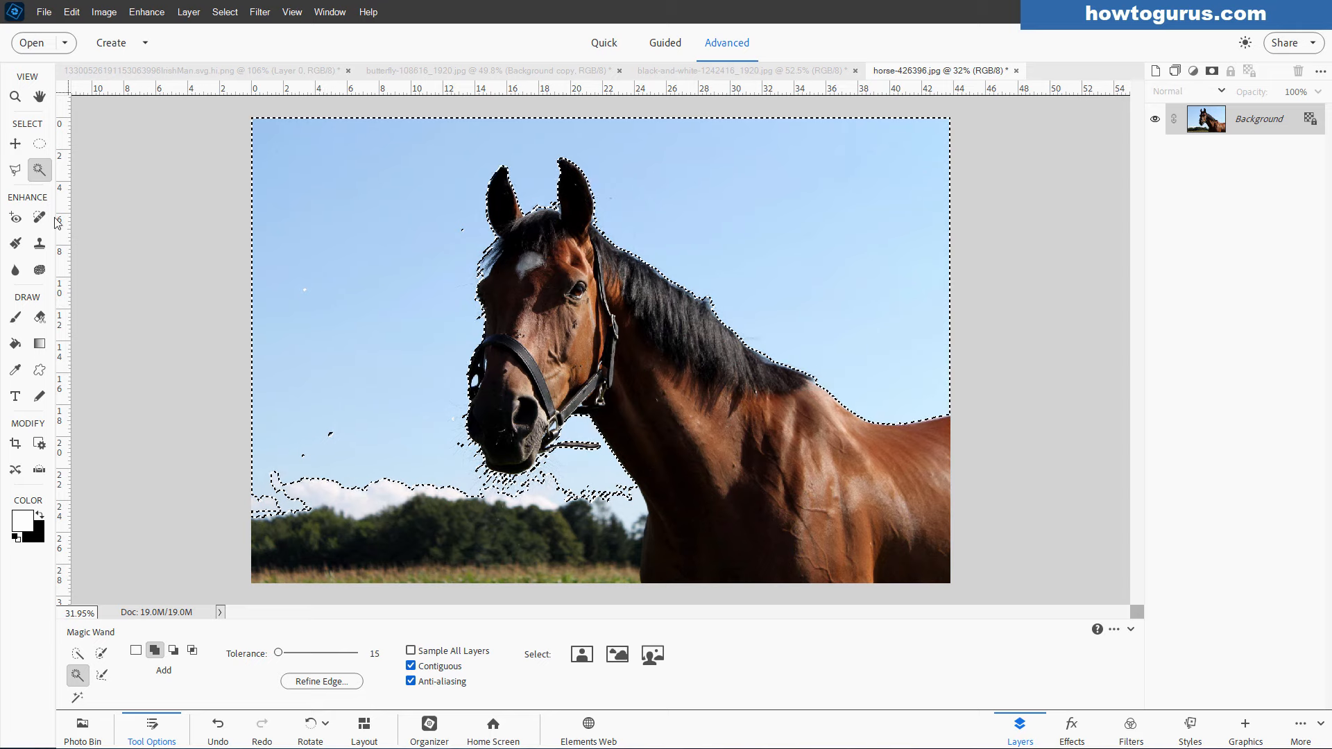
- Add the leftover specks in the sky and beside the horse's head to the selection with the freehand Lasso in Add mode
{"action": "left_click", "coordinate": [16, 172]}
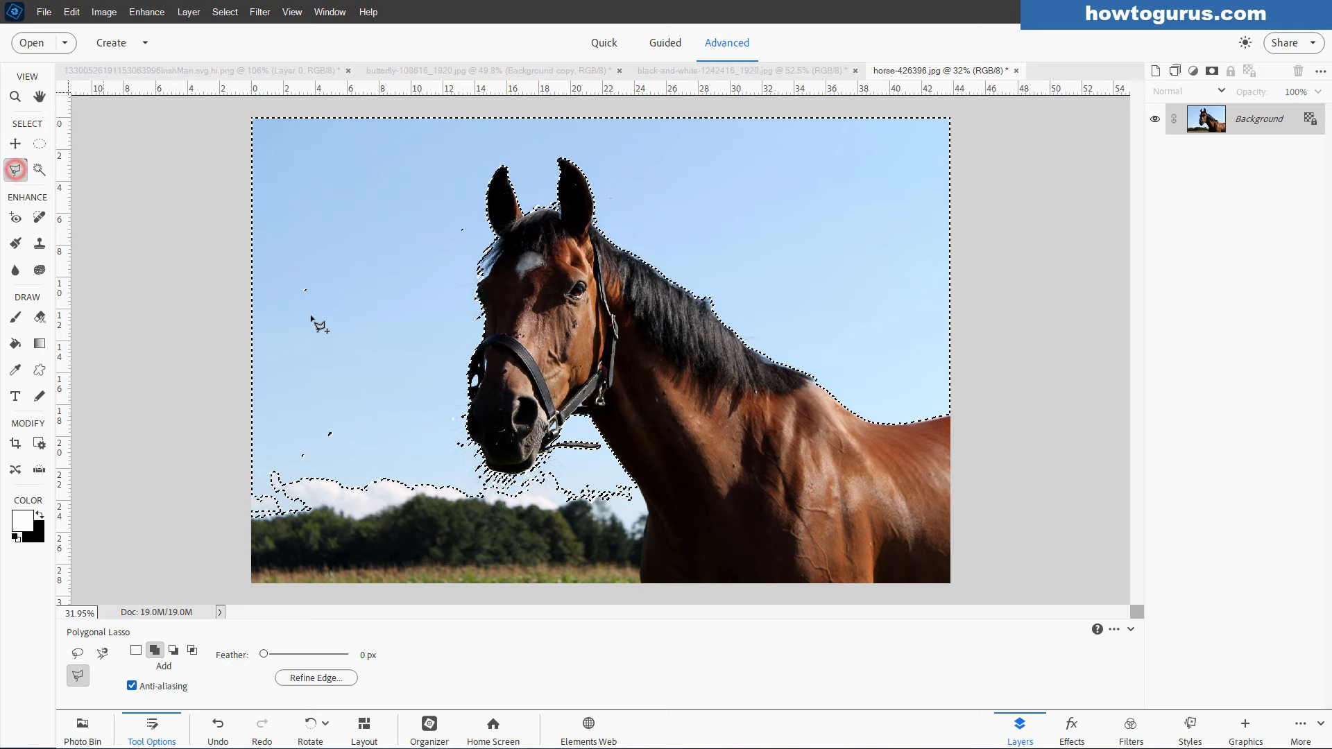
{"action": "left_click", "coordinate": [79, 654]}
{"action": "left_click", "coordinate": [156, 651]}
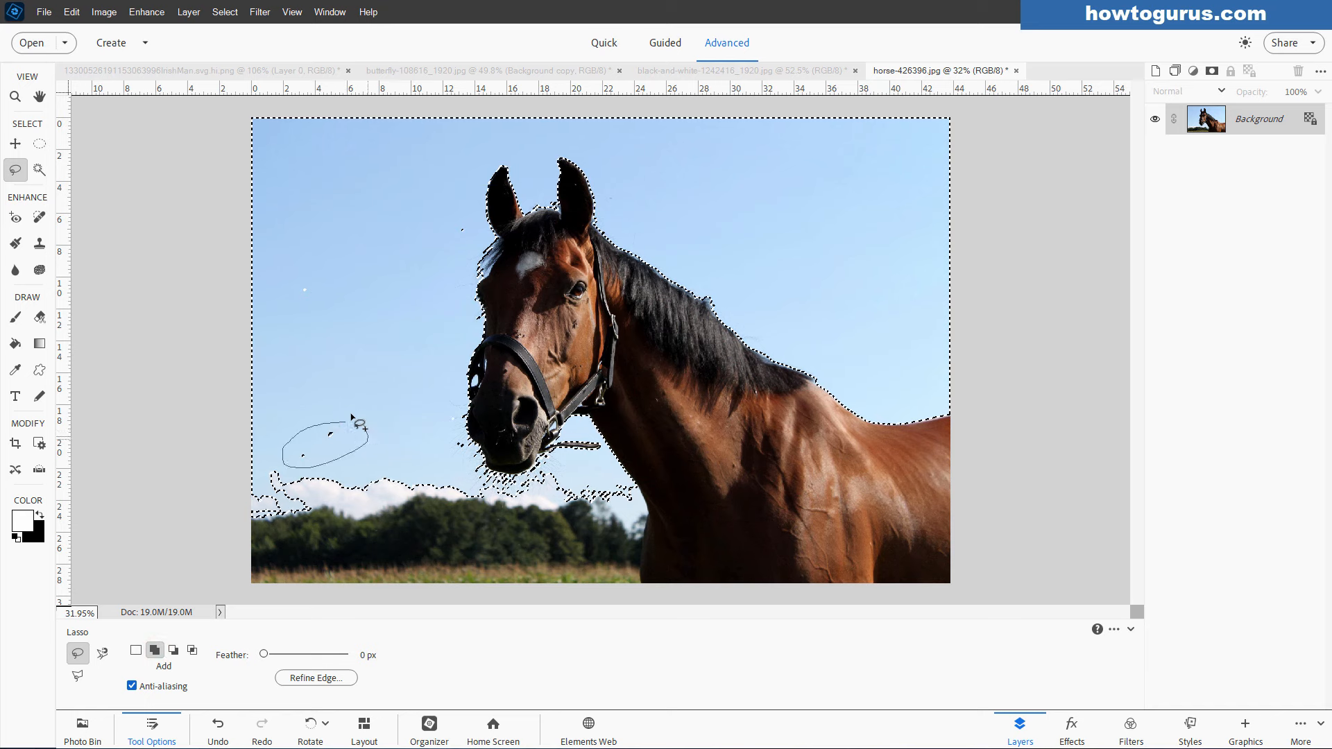
{"action": "left_click_drag", "start_coordinate": [340, 275], "coordinate": [313, 270]}
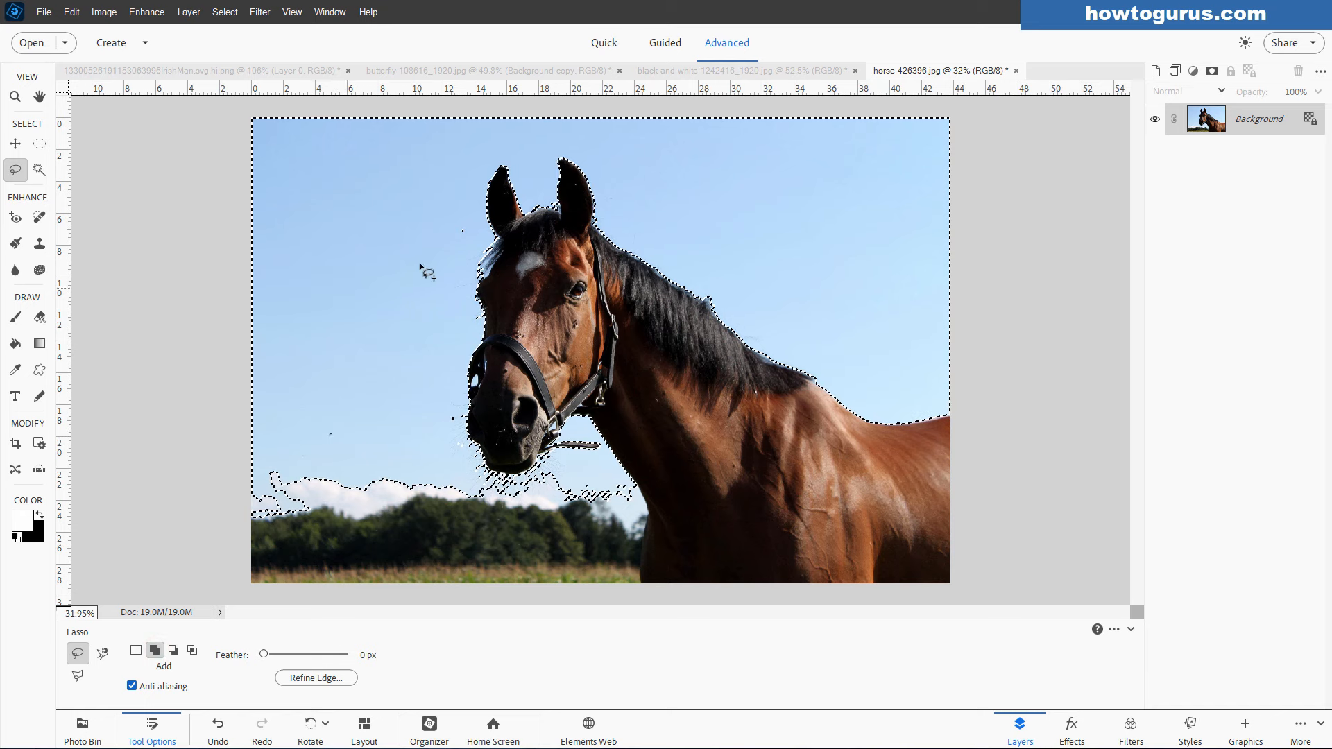
{"action": "left_click_drag", "start_coordinate": [453, 219], "coordinate": [454, 220]}
{"action": "left_click_drag", "start_coordinate": [441, 414], "coordinate": [481, 478]}
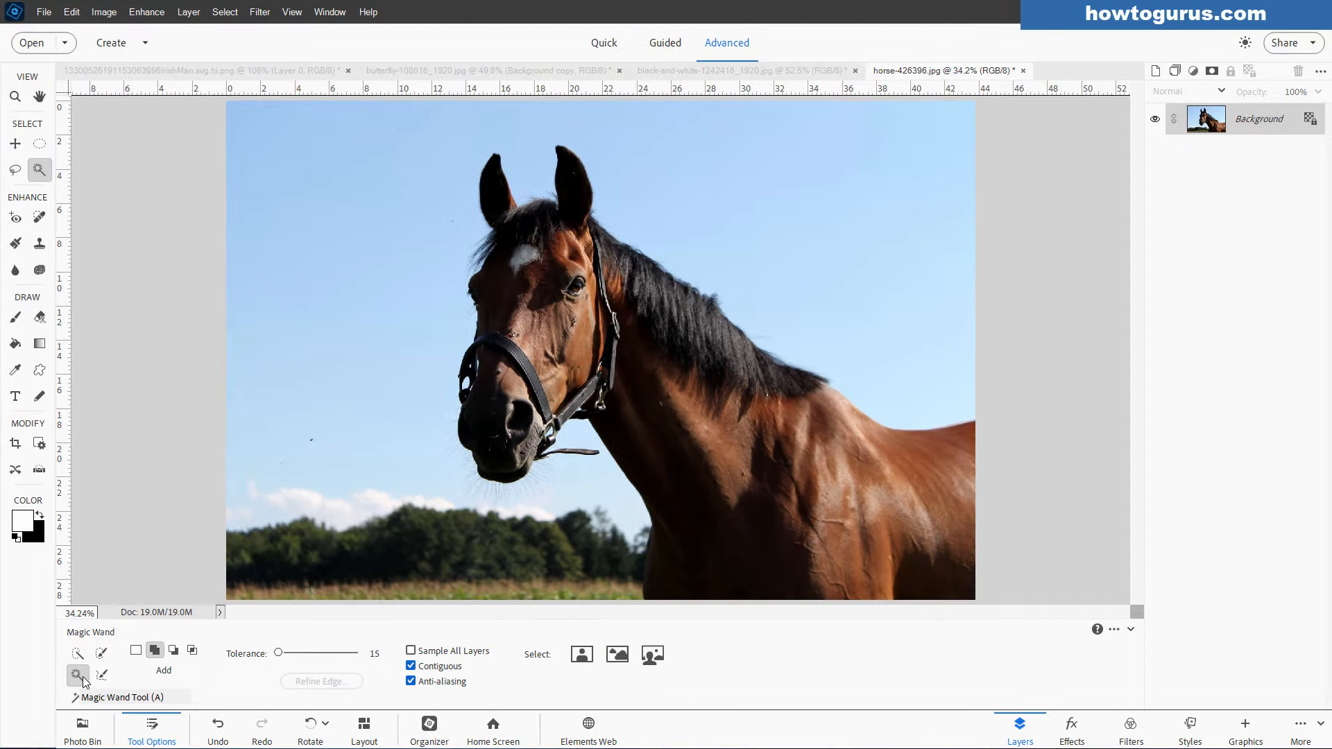
- Select the sky above the horse with the Magic Wand at tolerance 15, and invert the selection
{"action": "left_click", "coordinate": [615, 114]}
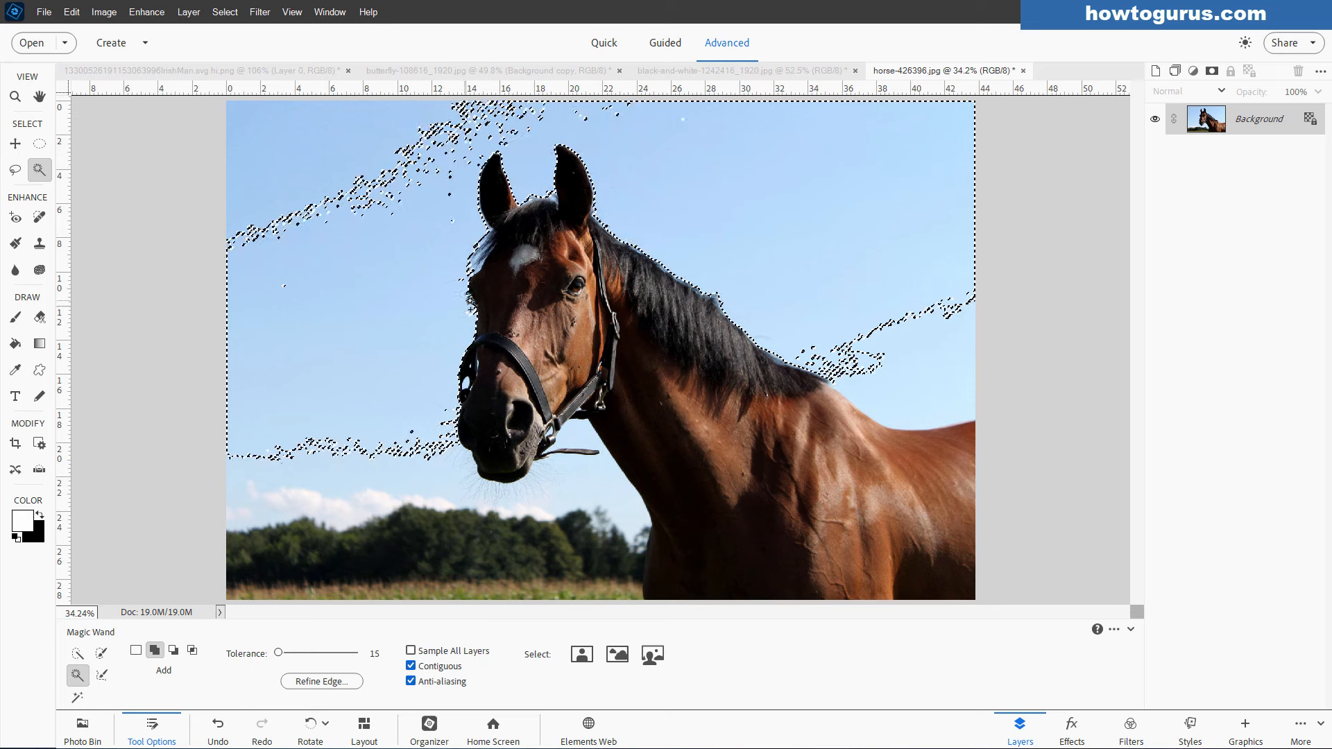
{"action": "left_click", "coordinate": [225, 11]}
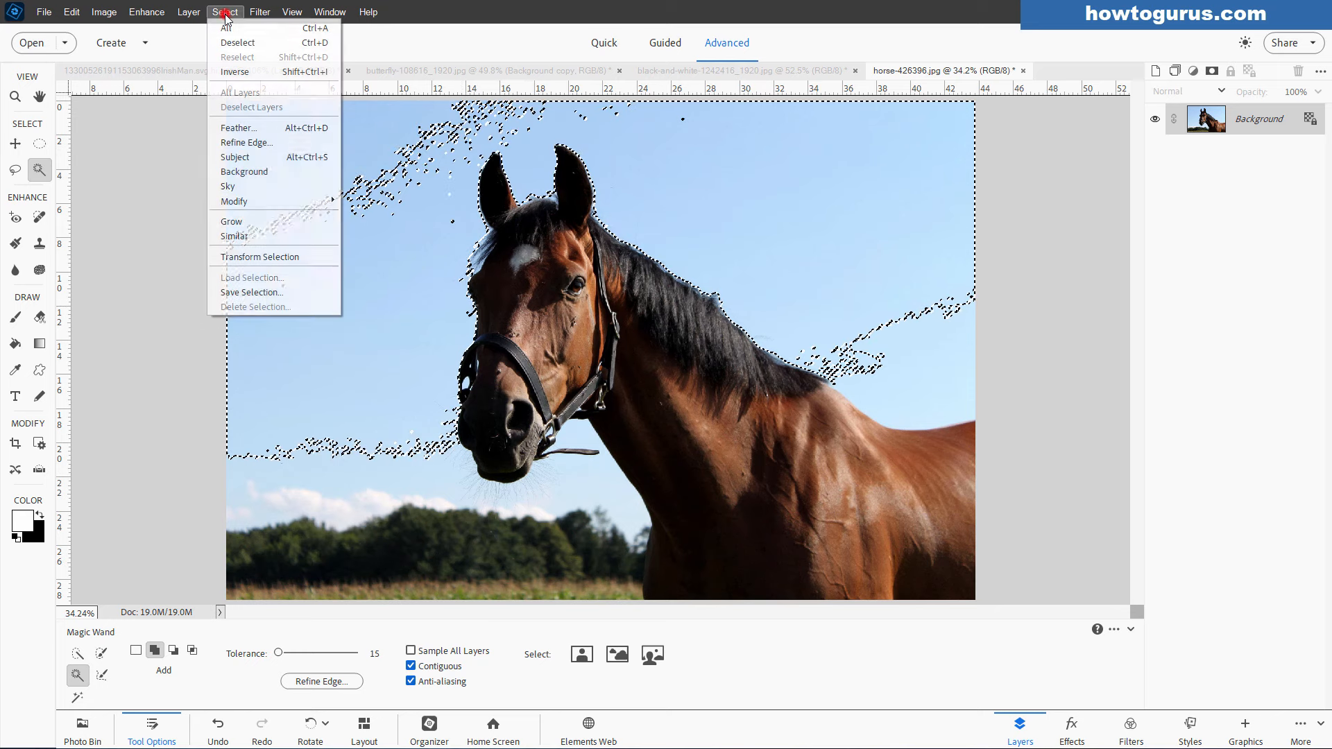
{"action": "left_click", "coordinate": [236, 72]}
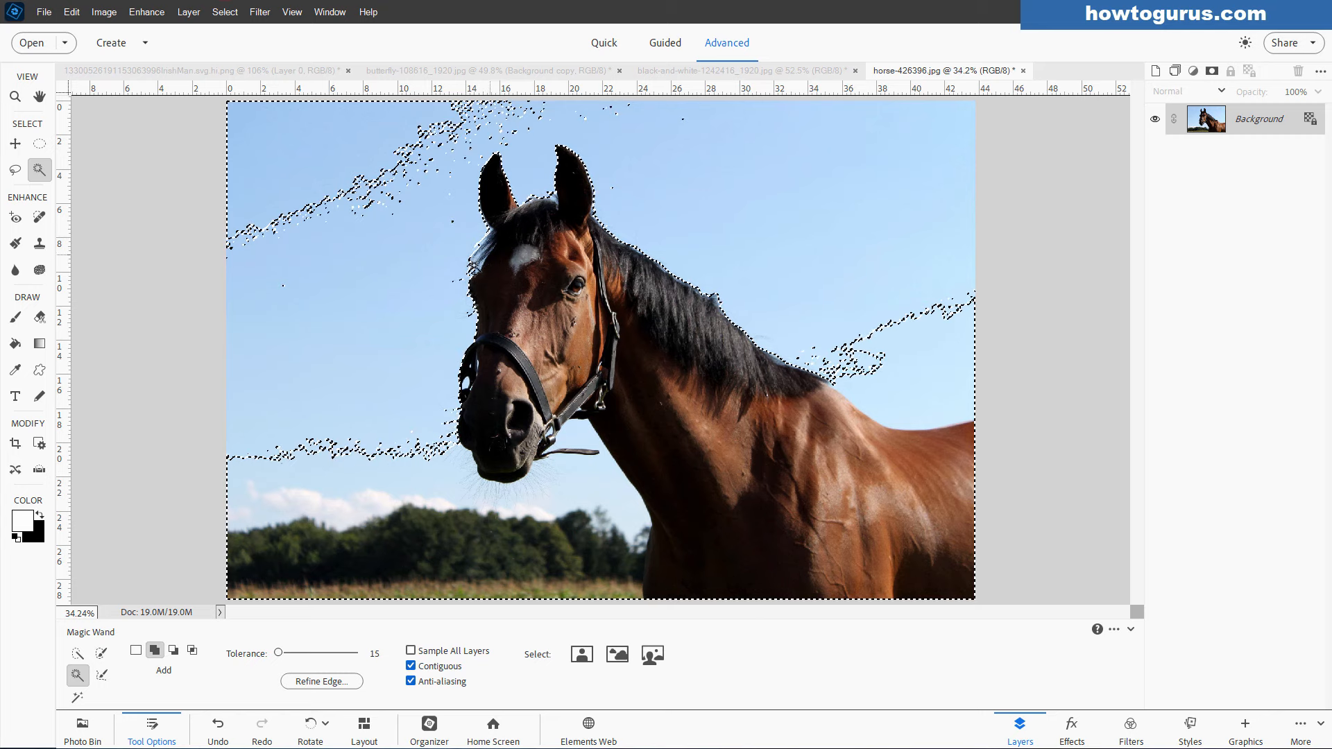
- Refine the selection edge along the horse's forehead with the Refine Selection Brush in Push mode at 59 px
{"action": "left_click", "coordinate": [102, 675]}
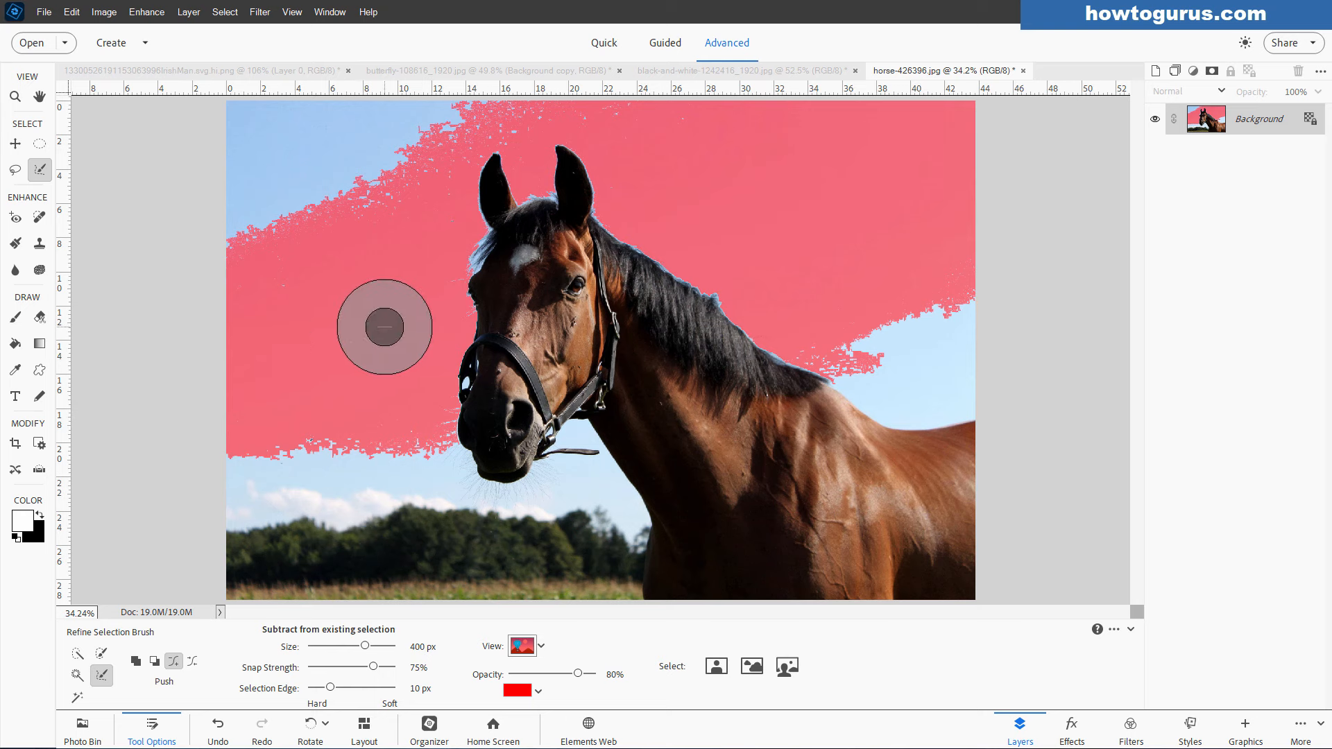
{"action": "left_click_drag", "start_coordinate": [365, 646], "coordinate": [334, 646]}
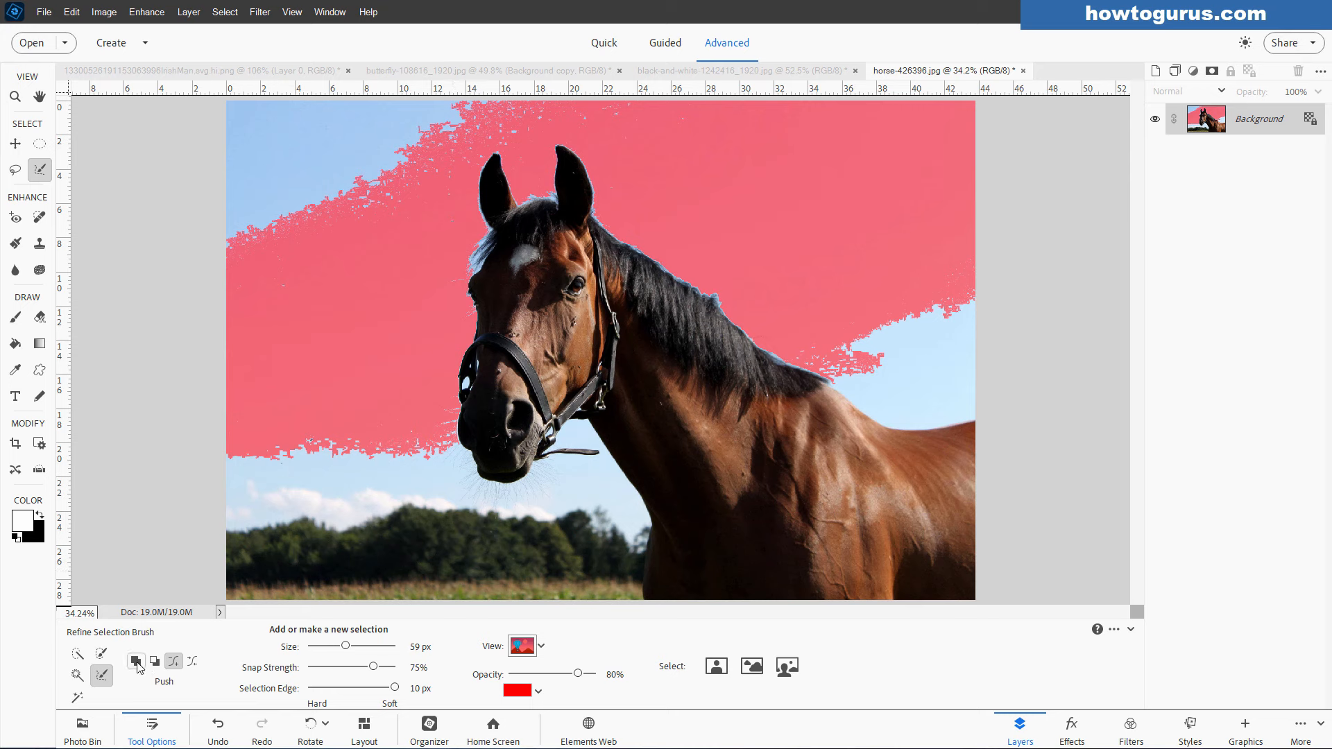
{"action": "left_click", "coordinate": [172, 661]}
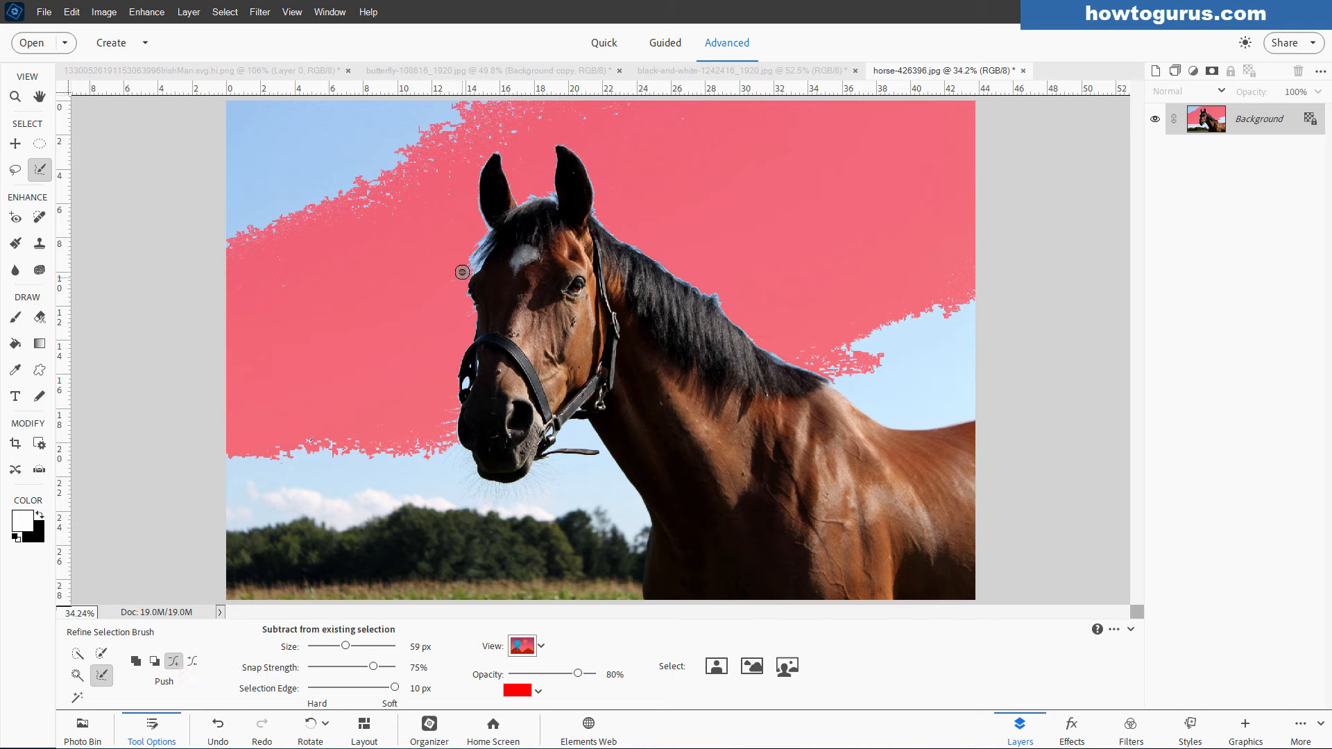
{"action": "left_click_drag", "start_coordinate": [459, 265], "coordinate": [475, 263]}
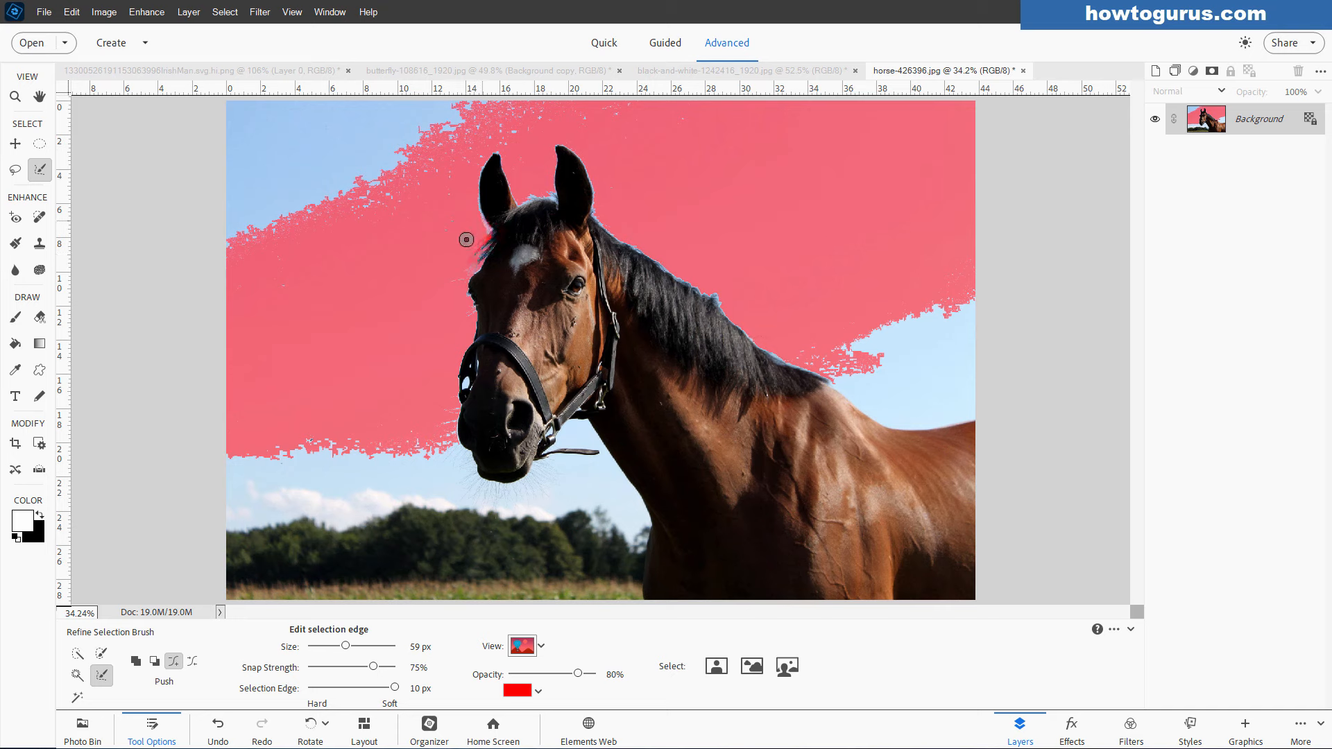
- Enlarge the Refine Selection Brush to 175 px and refine the selection edge along the forelock on the horse's forehead in Push mode
{"action": "key", "text": "bracketright"}
{"action": "key", "text": "bracketright"}
{"action": "key", "text": "bracketright"}
{"action": "key", "text": "bracketright"}
{"action": "key", "text": "bracketright"}
{"action": "key", "text": "bracketright"}
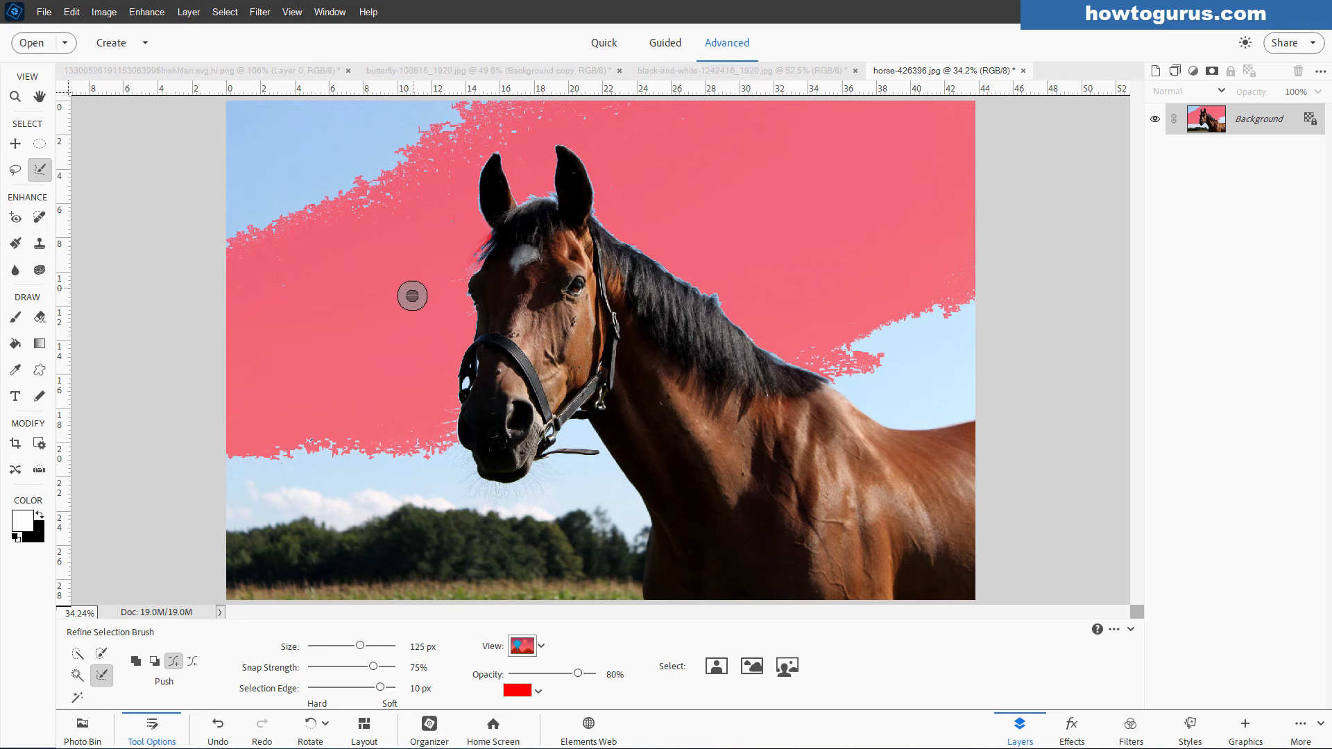
{"action": "key", "text": "bracketright"}
{"action": "key", "text": "bracketright"}
{"action": "key", "text": "bracketright"}
{"action": "key", "text": "bracketright"}
{"action": "key", "text": "bracketleft"}
{"action": "key", "text": "bracketleft"}
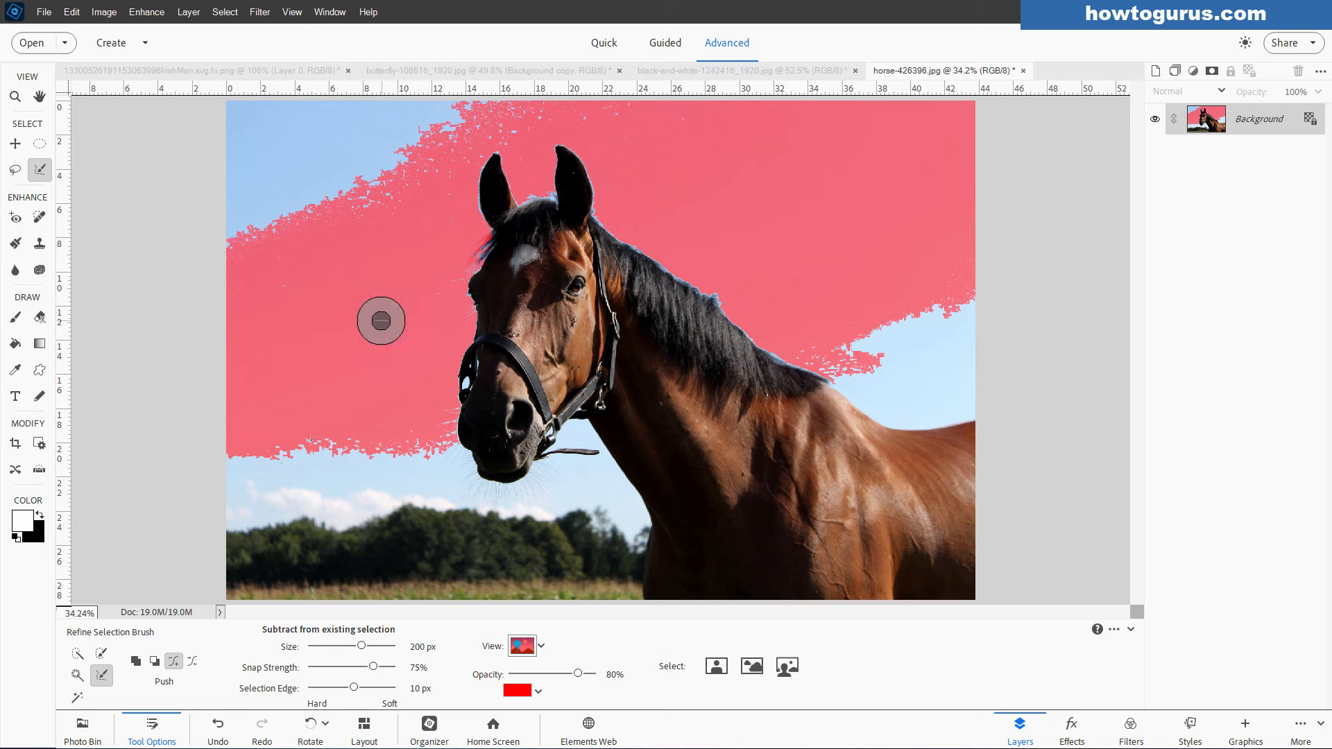
{"action": "key", "text": "bracketleft"}
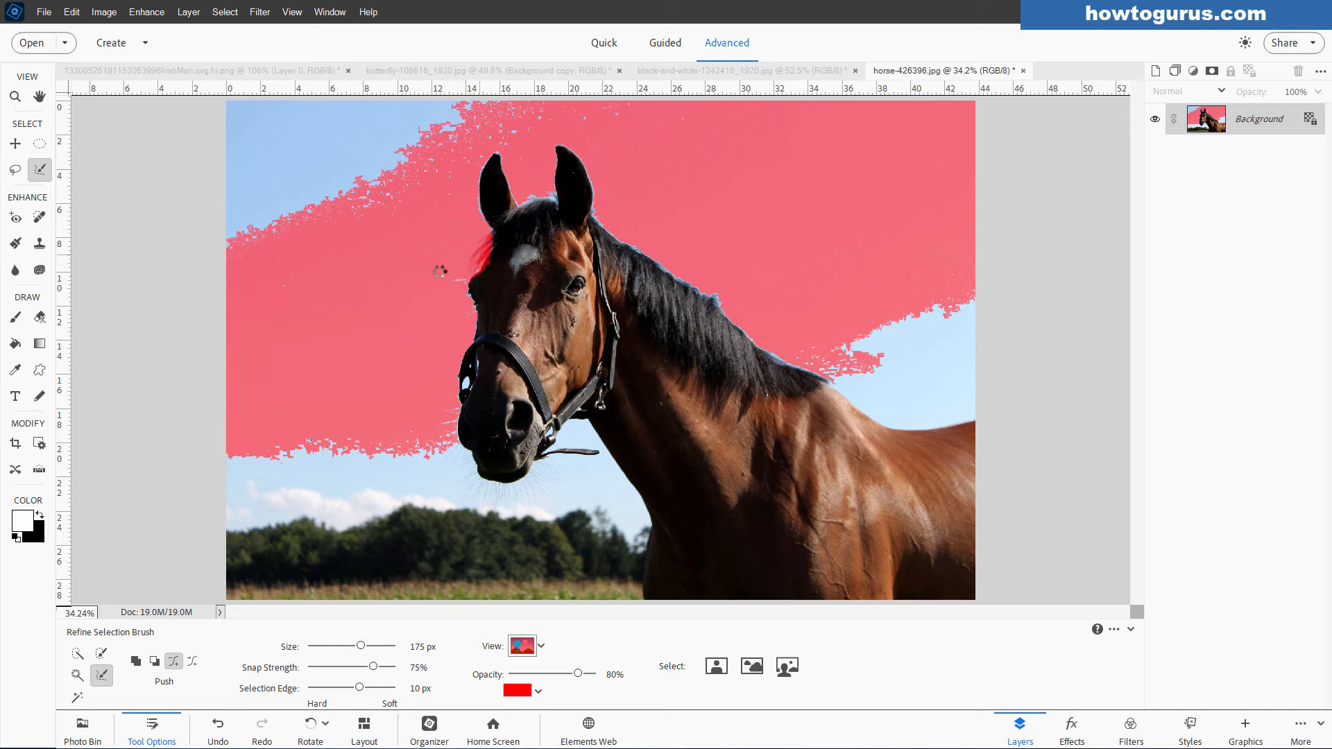
{"action": "left_click_drag", "start_coordinate": [483, 230], "coordinate": [483, 223]}
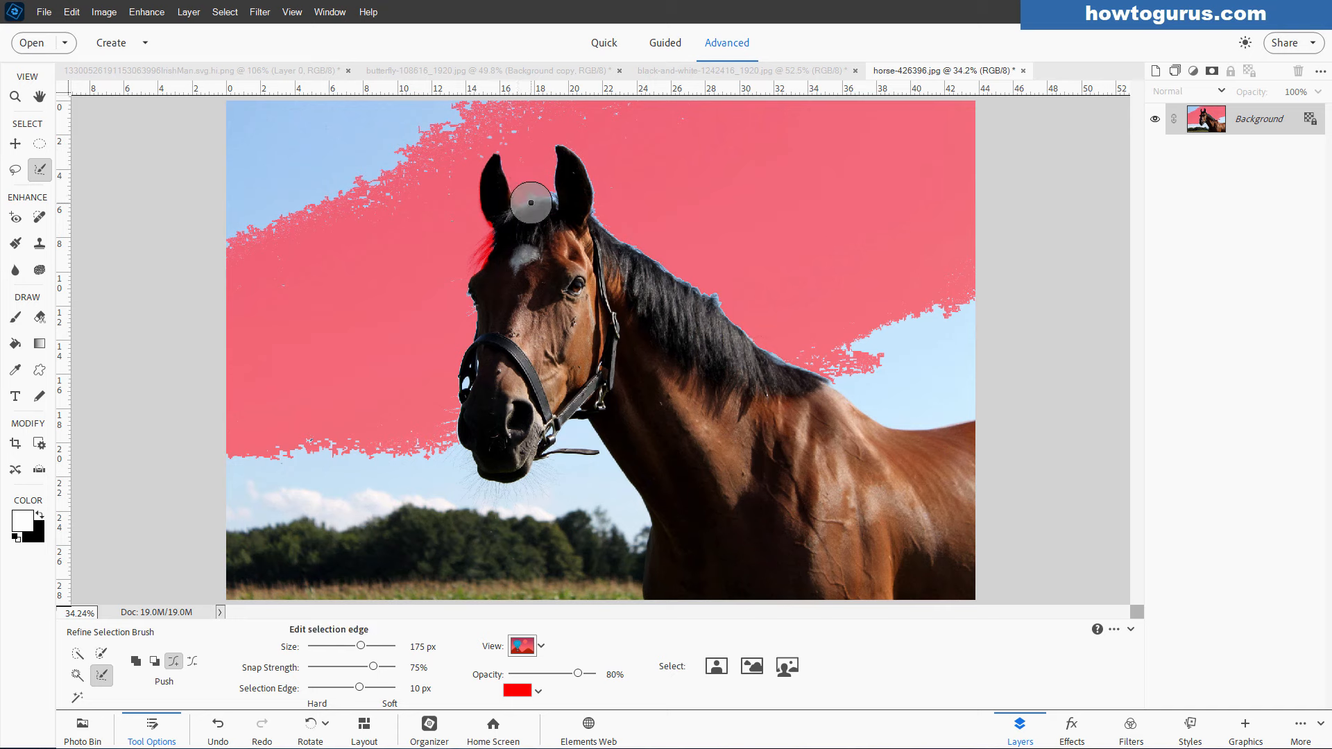
- Refine the selection edge between the horse's ears with the 175 px Refine Selection Brush in Push mode
{"action": "left_click_drag", "start_coordinate": [520, 204], "coordinate": [533, 192]}
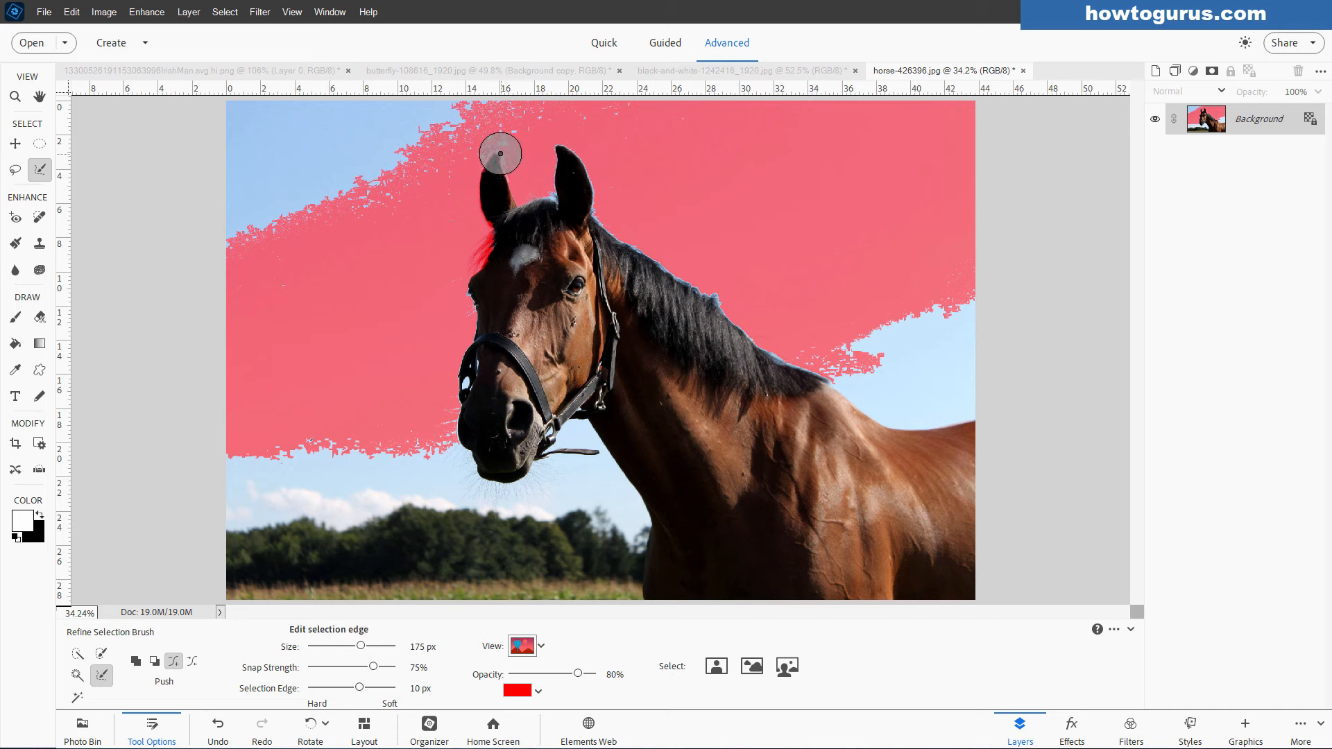
{"action": "left_click", "coordinate": [546, 189]}
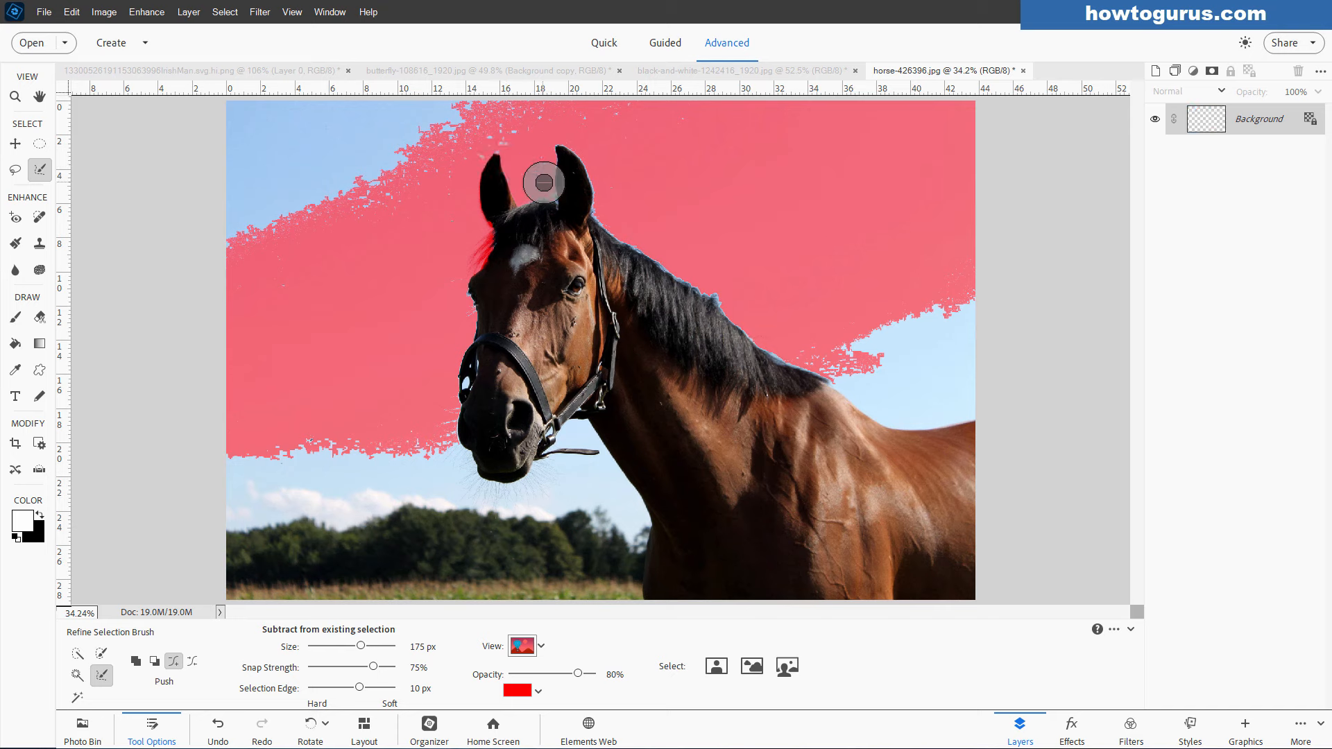
{"action": "left_click", "coordinate": [554, 198]}
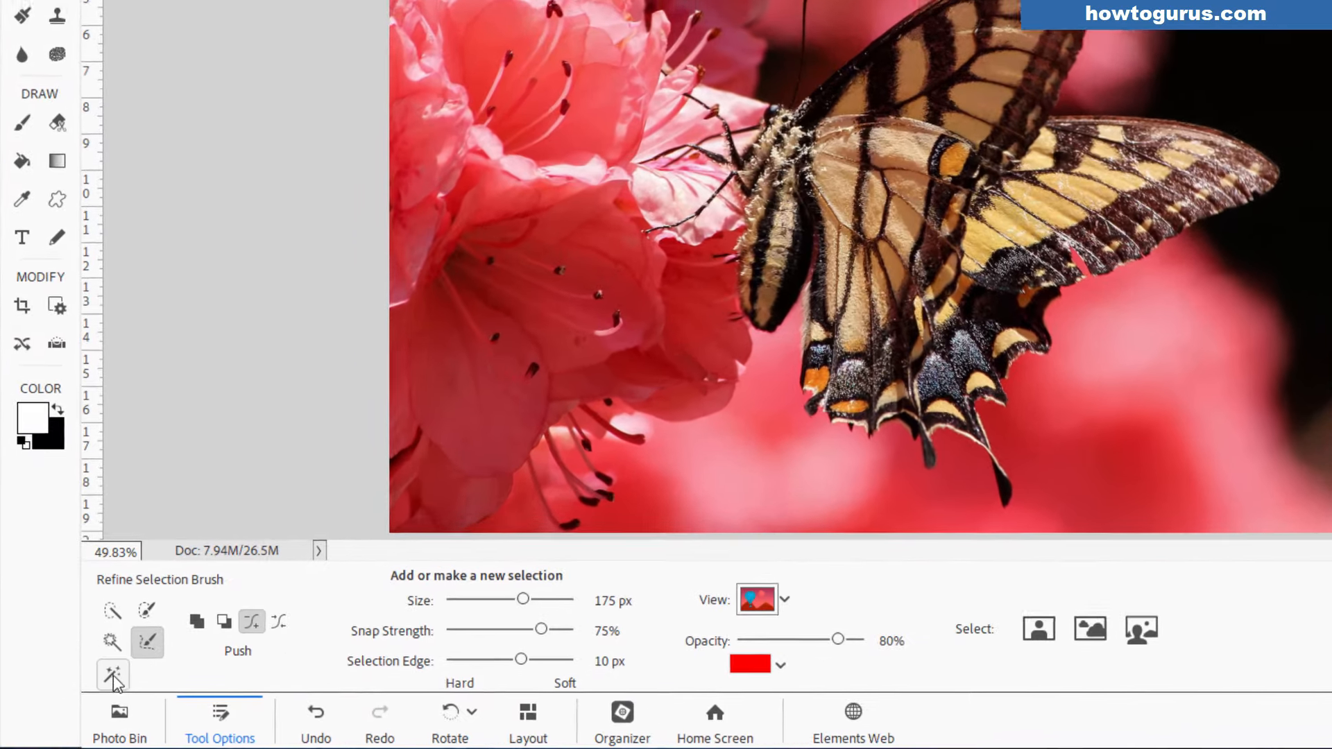
- On butterfly-108616_1920.jpg, select the butterfly with the Auto Selection tool by drawing a loose Lasso outline around it
{"action": "left_click", "coordinate": [114, 676]}
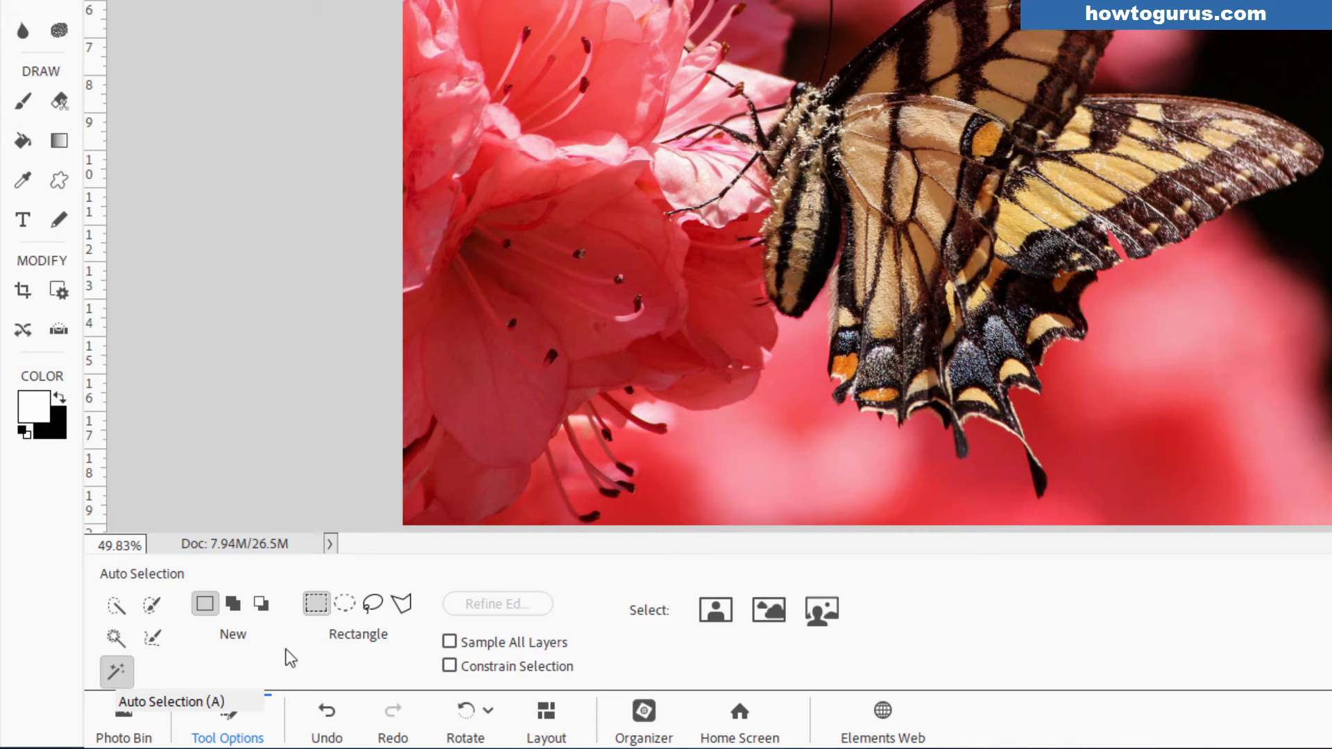
{"action": "left_click", "coordinate": [373, 605]}
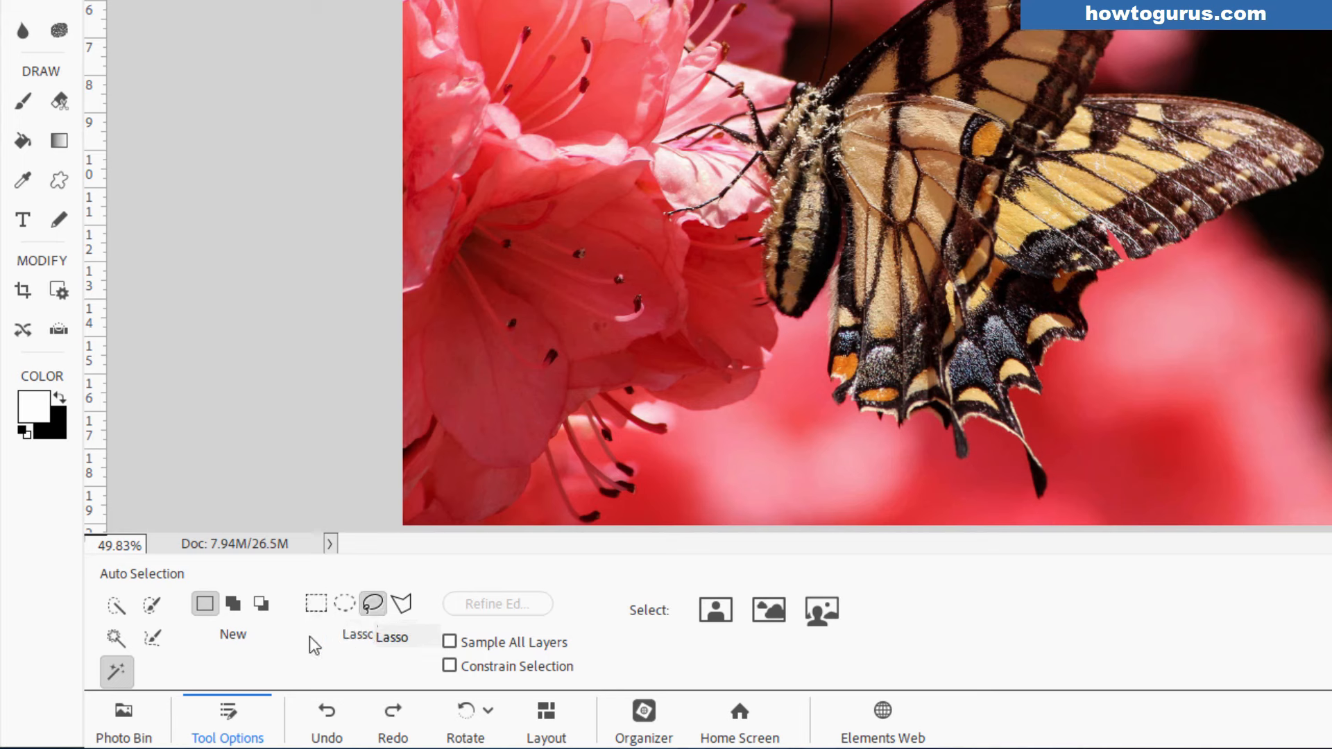
{"action": "mouse_move", "coordinate": [839, 42]}
{"action": "left_mouse_down"}
{"action": "mouse_move", "coordinate": [635, 244]}
{"action": "mouse_move", "coordinate": [547, 305]}
{"action": "mouse_move", "coordinate": [505, 373]}
{"action": "mouse_move", "coordinate": [516, 425]}
{"action": "left_mouse_up"}
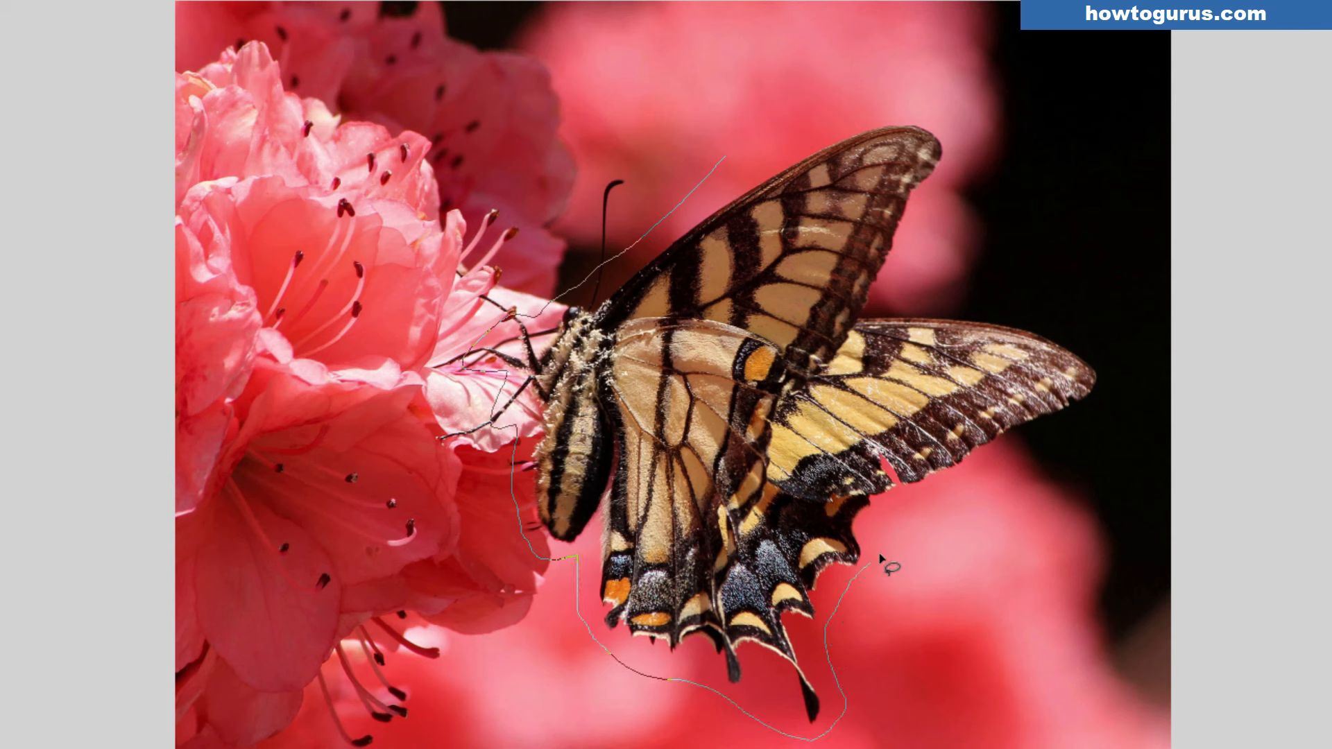
{"action": "mouse_move", "coordinate": [881, 559]}
{"action": "left_mouse_down"}
{"action": "mouse_move", "coordinate": [926, 503]}
{"action": "mouse_move", "coordinate": [1099, 394]}
{"action": "mouse_move", "coordinate": [1110, 352]}
{"action": "mouse_move", "coordinate": [893, 293]}
{"action": "left_mouse_up"}
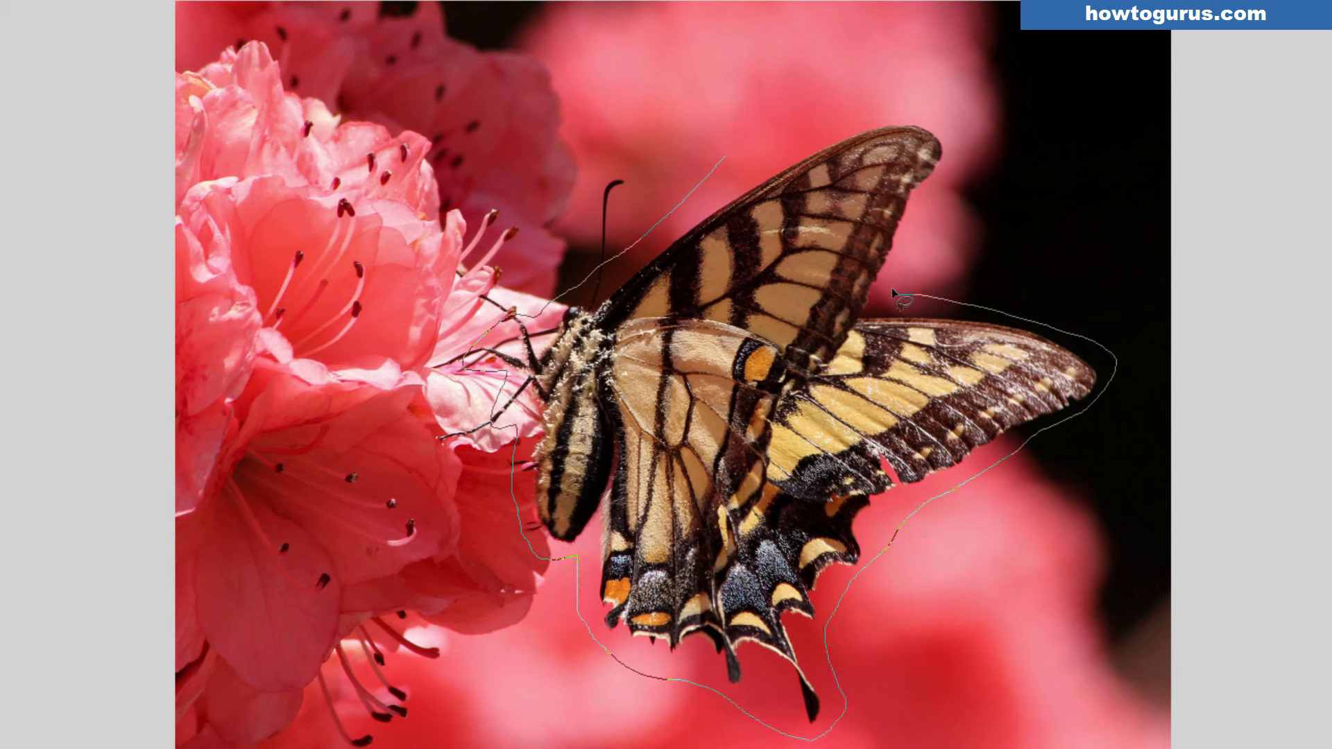
{"action": "mouse_move", "coordinate": [931, 109]}
{"action": "left_mouse_down"}
{"action": "mouse_move", "coordinate": [796, 126]}
{"action": "mouse_move", "coordinate": [715, 165]}
{"action": "left_mouse_up"}
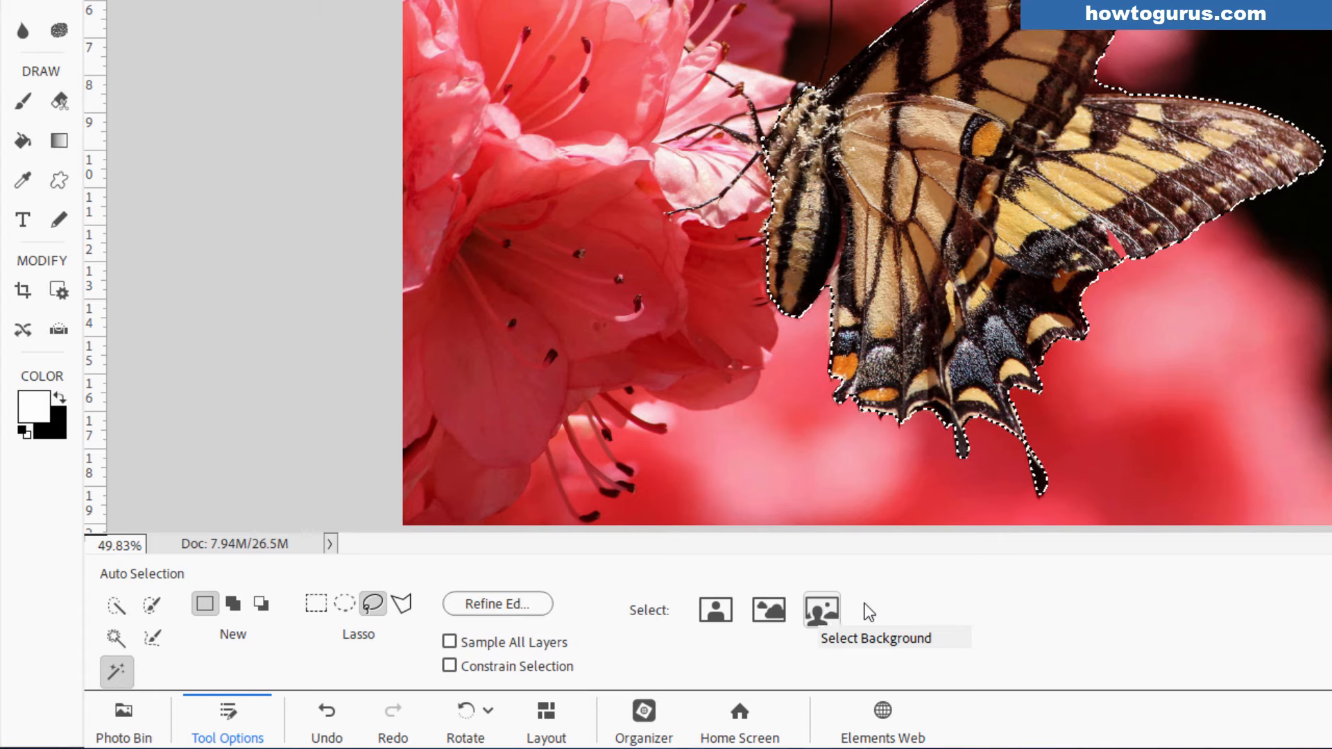
- Clear the selection, reselect the butterfly with Select Subject, and display it in the Selection Brush's Selection mode
{"action": "key", "text": "ctrl+d"}
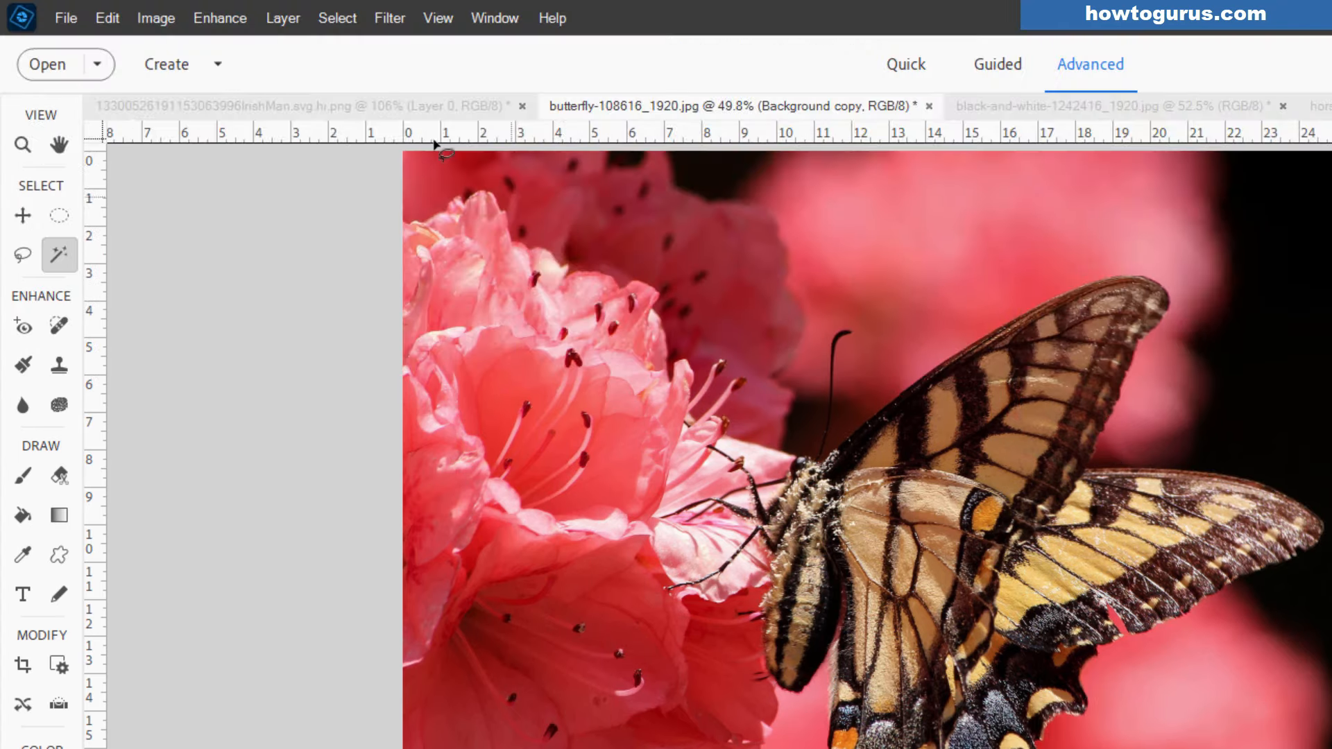
{"action": "left_click", "coordinate": [338, 18]}
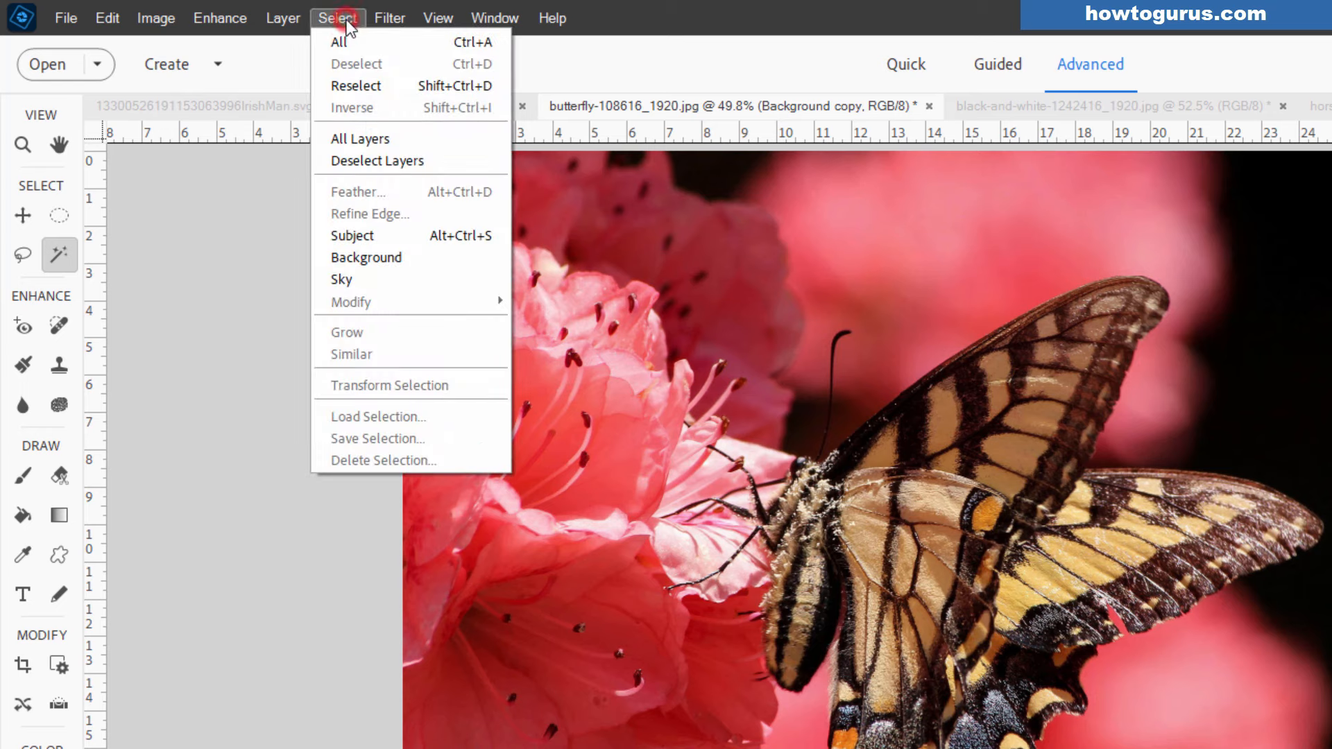
{"action": "left_click", "coordinate": [405, 231]}
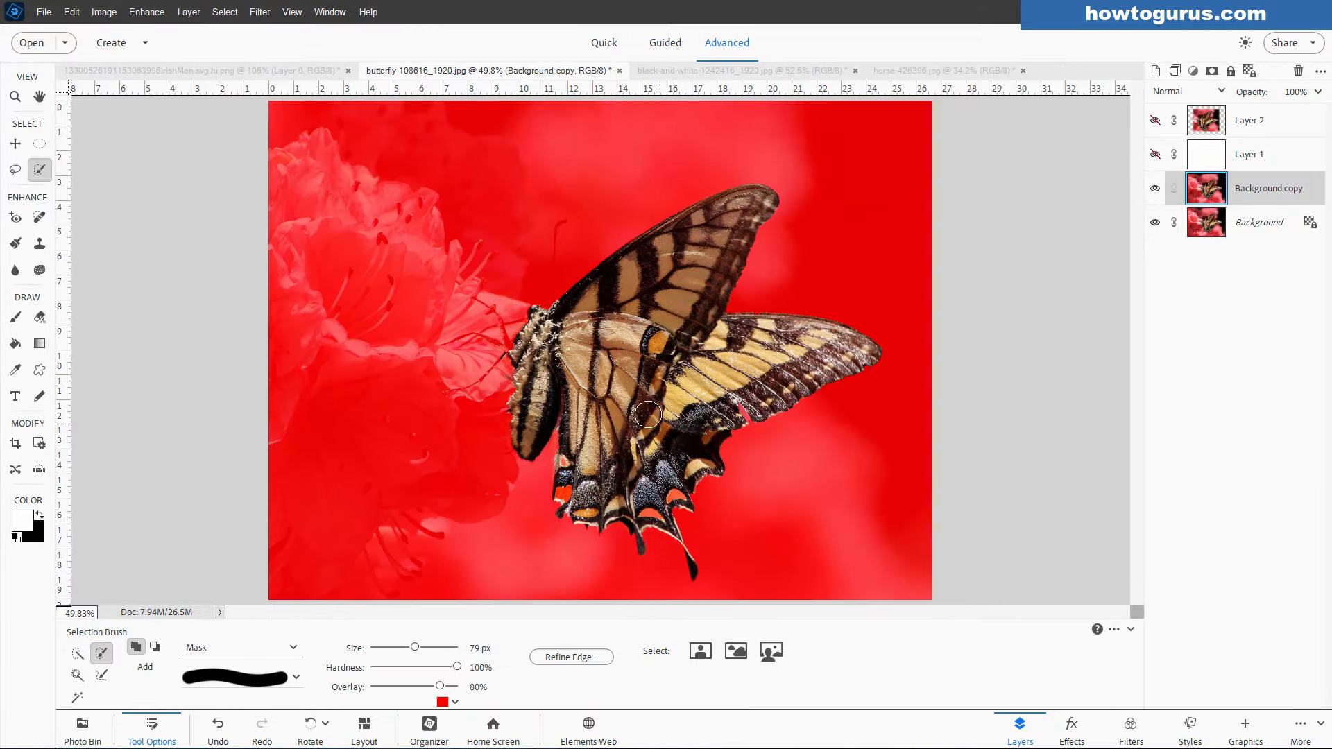
{"action": "left_click", "coordinate": [294, 649]}
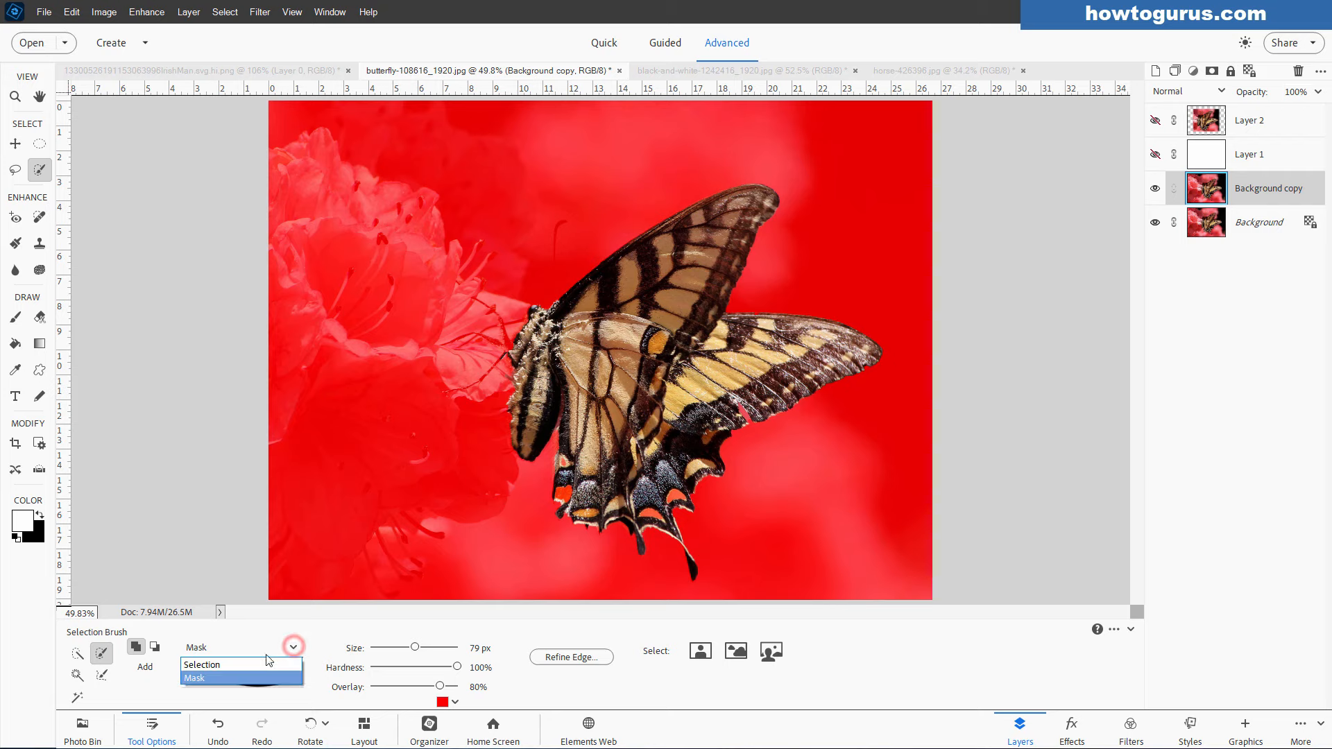
{"action": "left_click", "coordinate": [194, 665]}
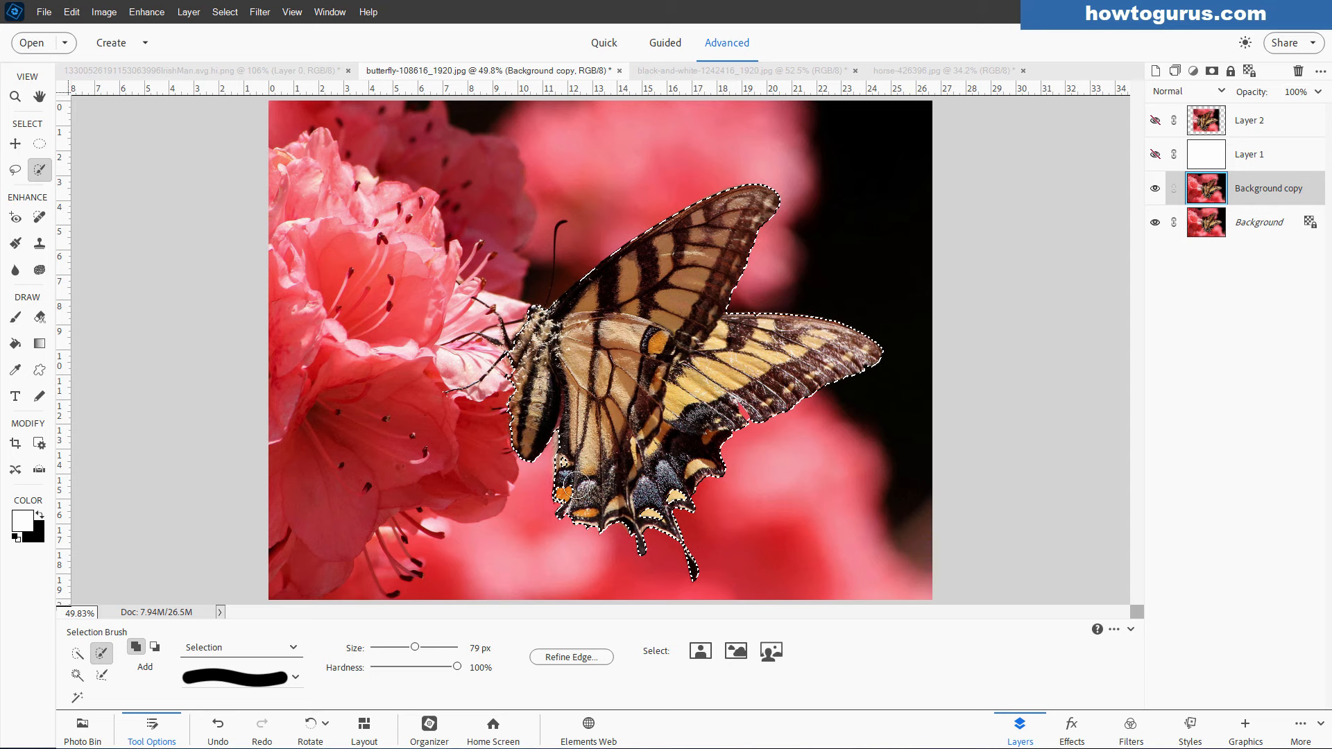
- Undo the subject selection on the butterfly photo and look at the automatic selection commands
{"action": "key", "text": "ctrl+z"}
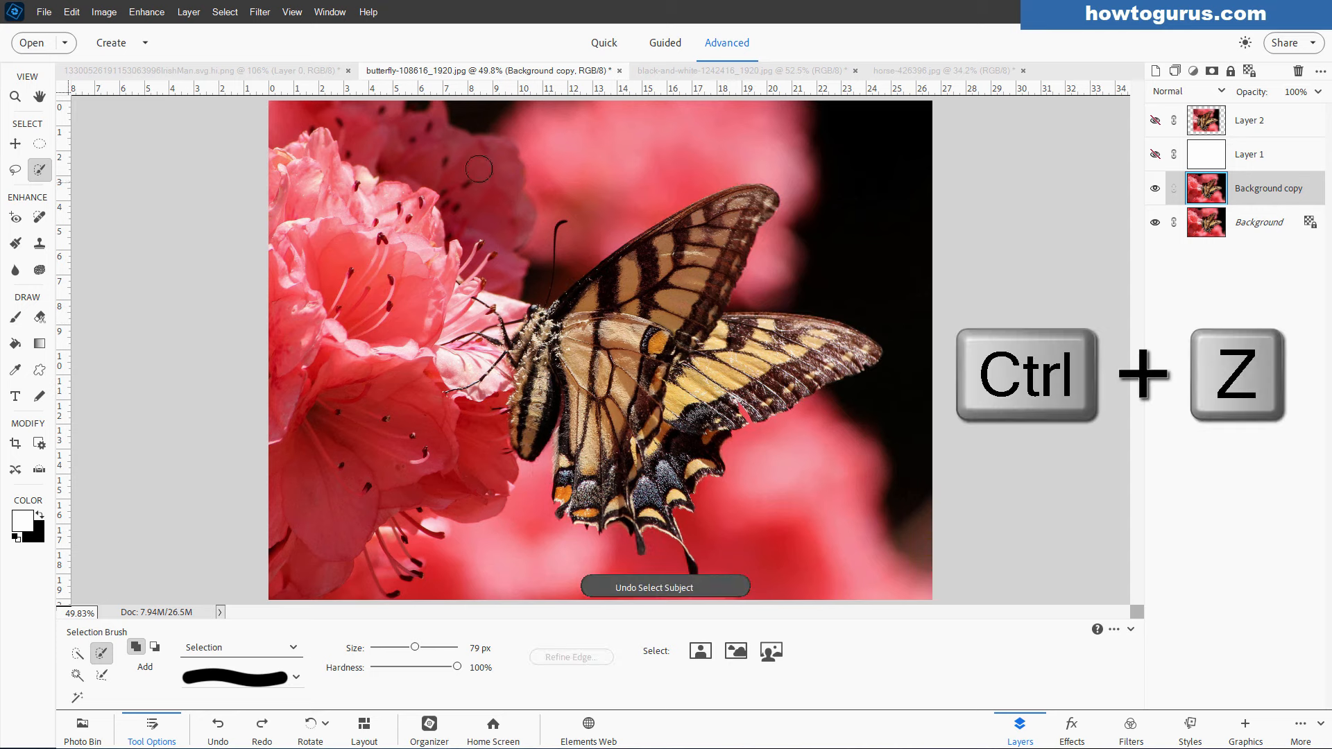
{"action": "left_click", "coordinate": [225, 13]}
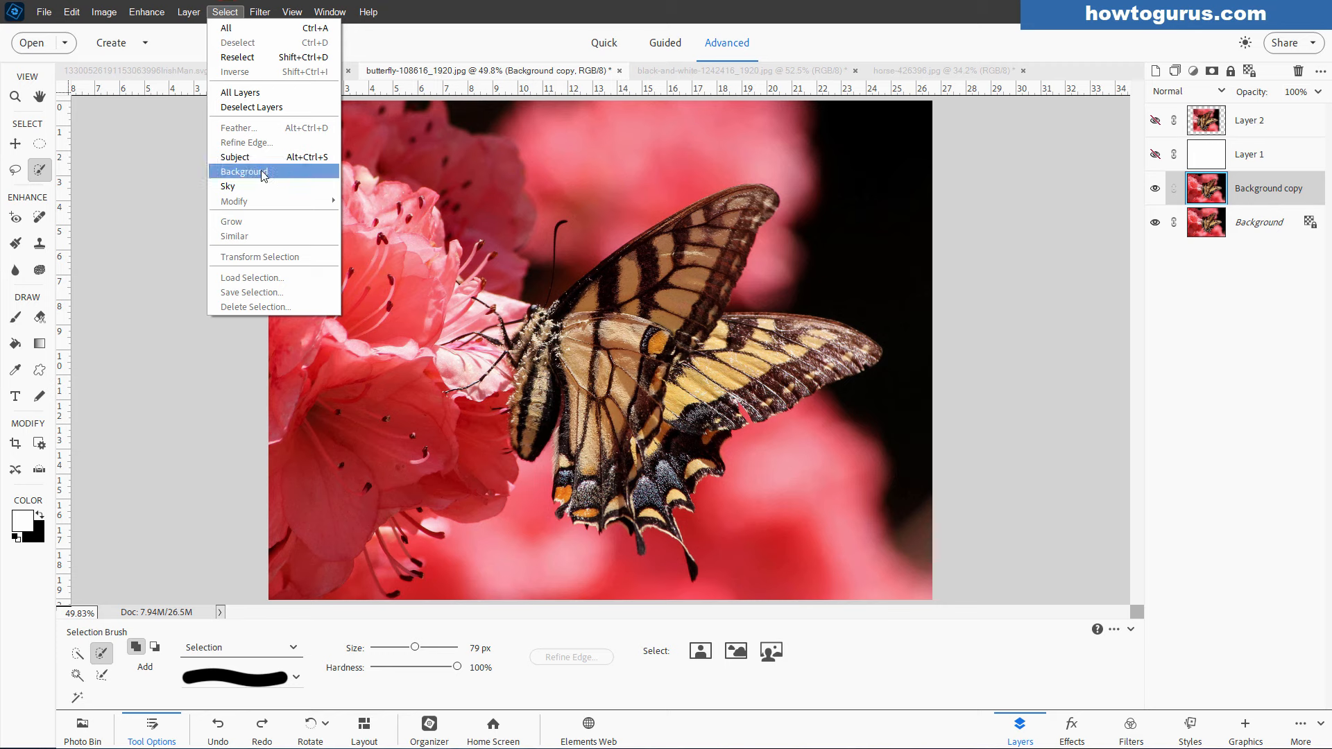
{"action": "left_click", "coordinate": [181, 247]}
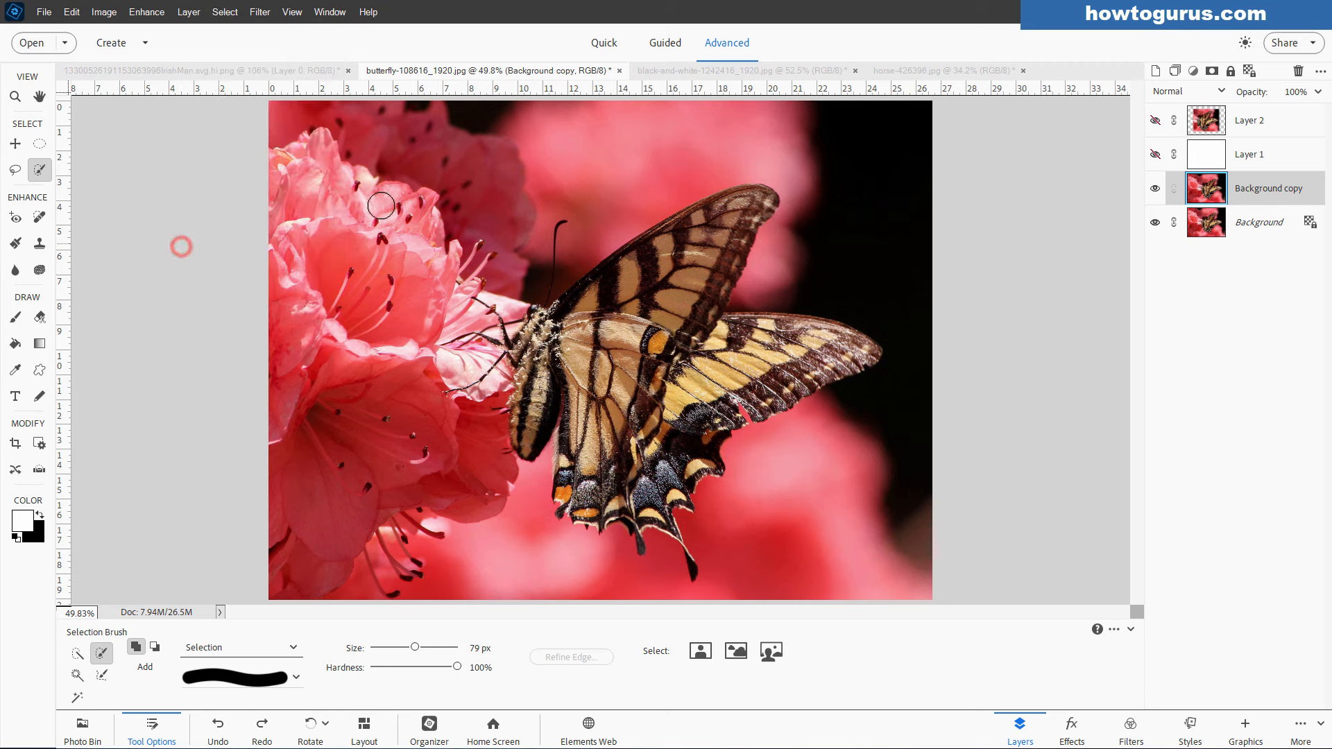
- Switch to horse-426396.jpg and select the sky automatically, discarding the current selection
{"action": "left_click", "coordinate": [881, 70]}
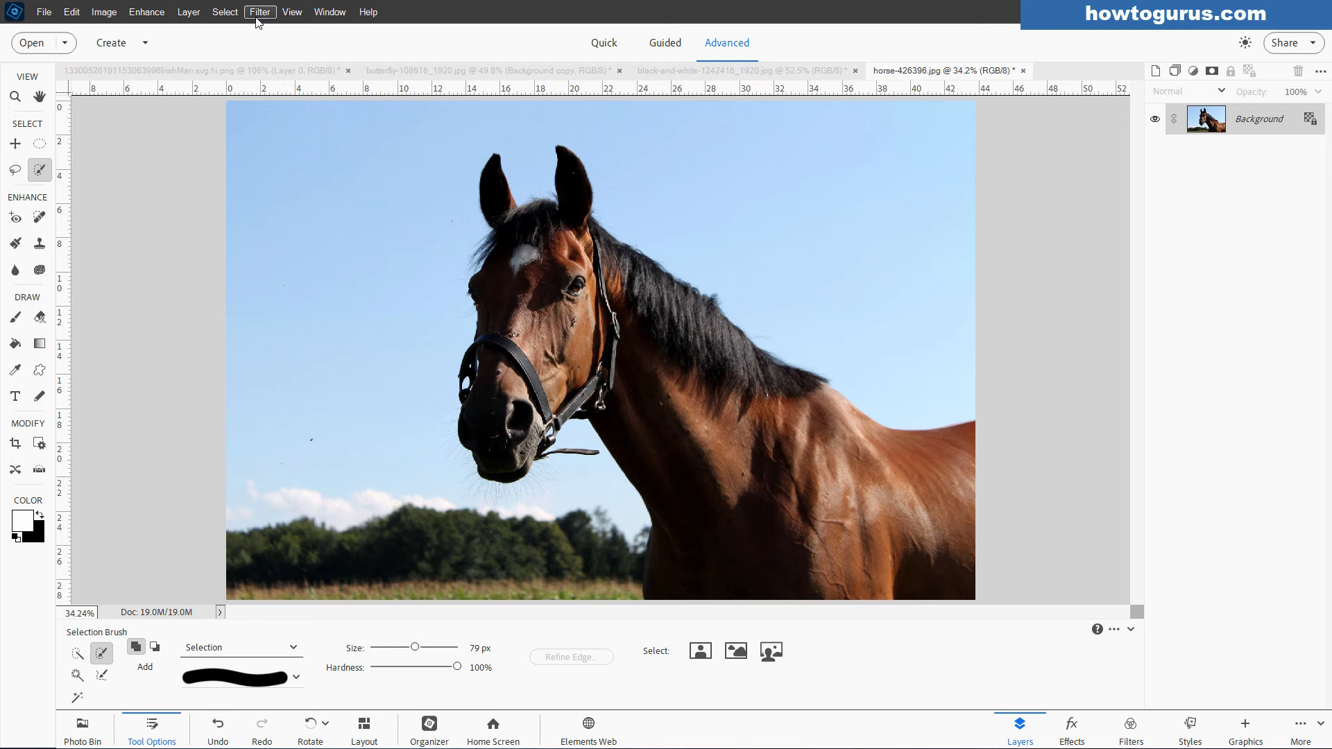
{"action": "left_click", "coordinate": [737, 651]}
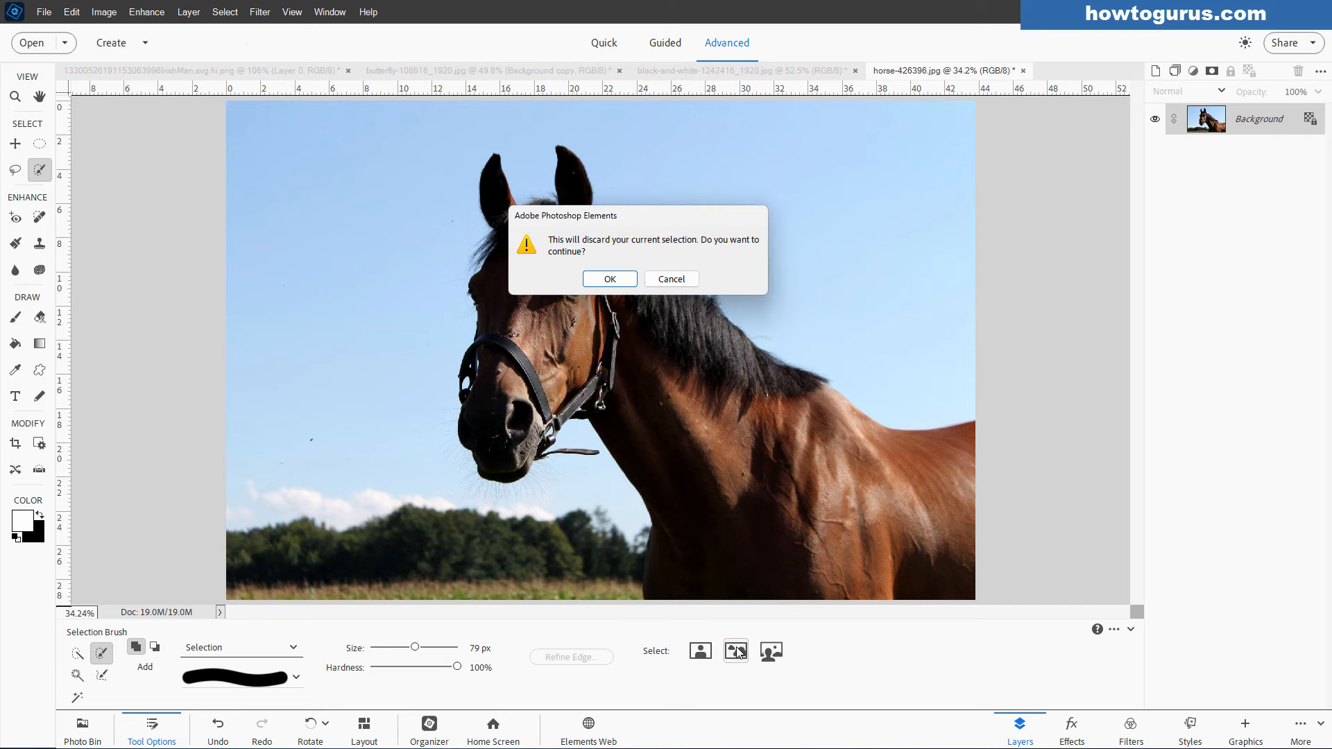
{"action": "left_click", "coordinate": [610, 277]}
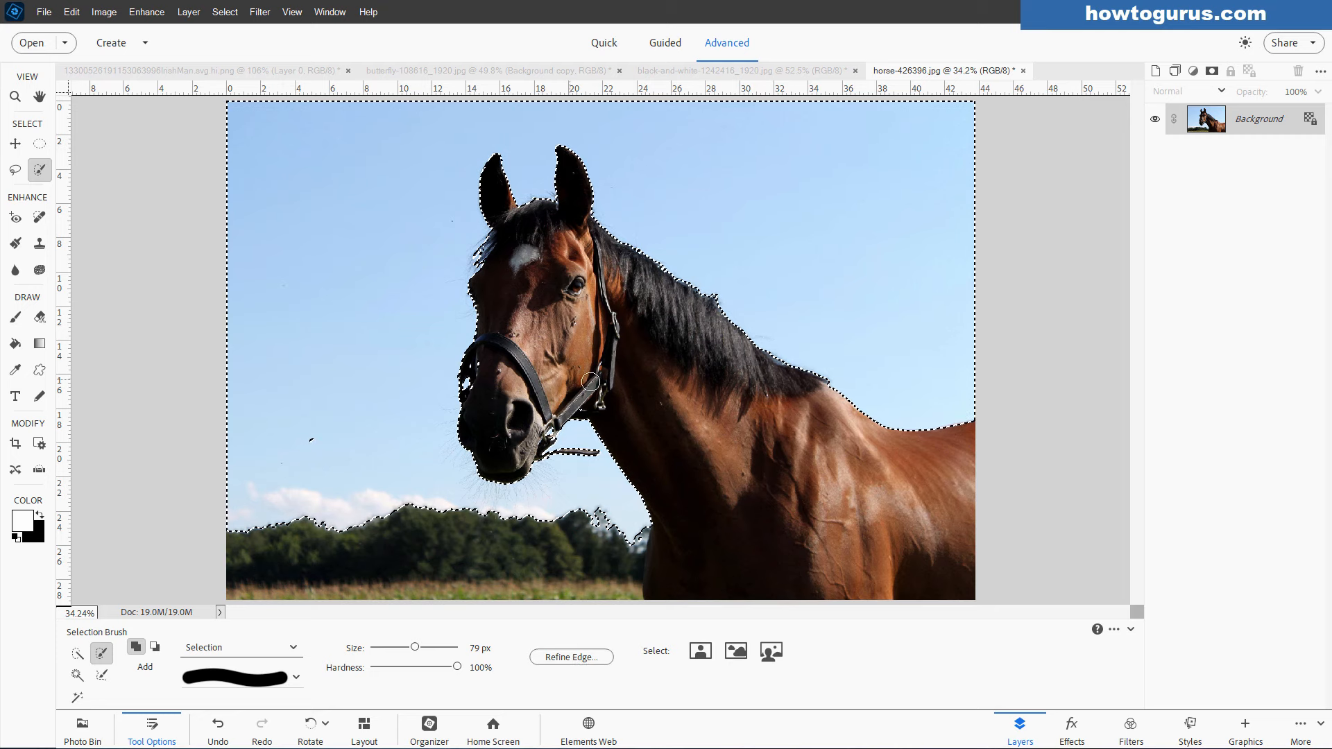
- Deselect the sky and select the background around the horse with Select Background
{"action": "key", "text": "ctrl+d"}
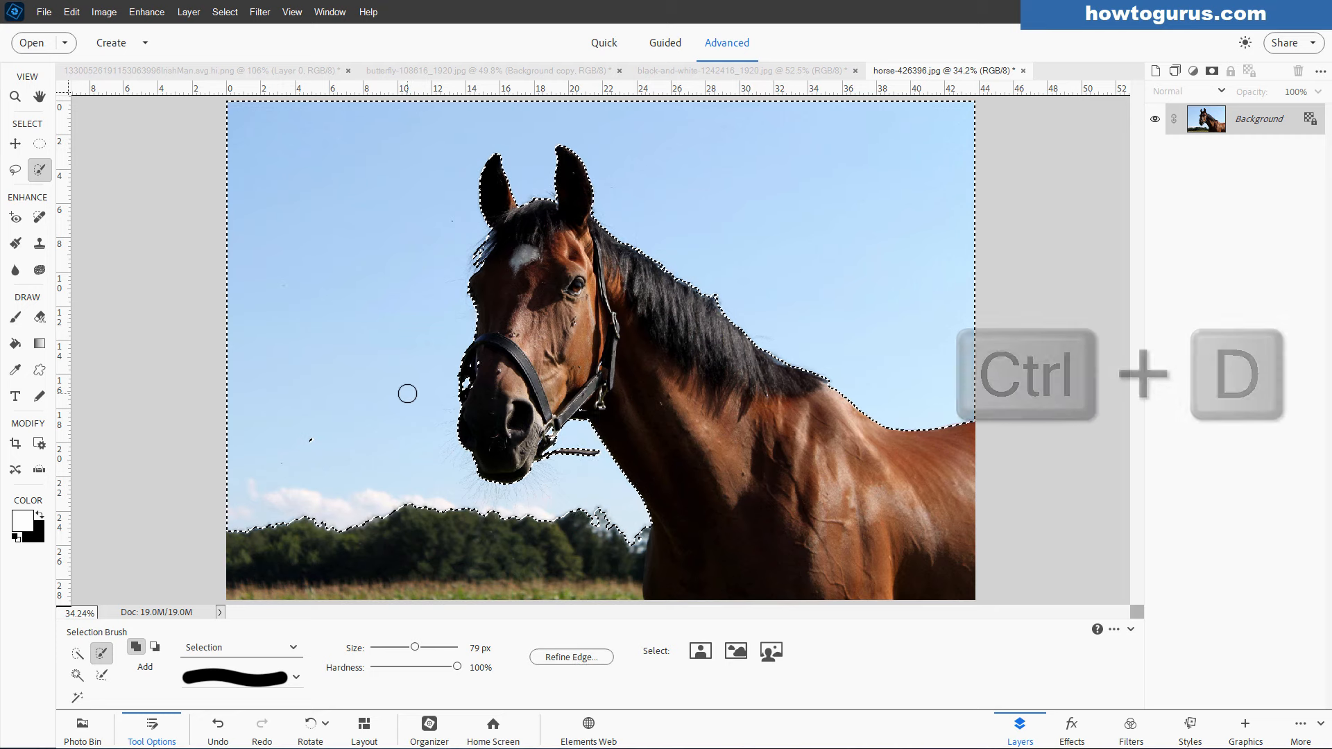
{"action": "left_click", "coordinate": [772, 652]}
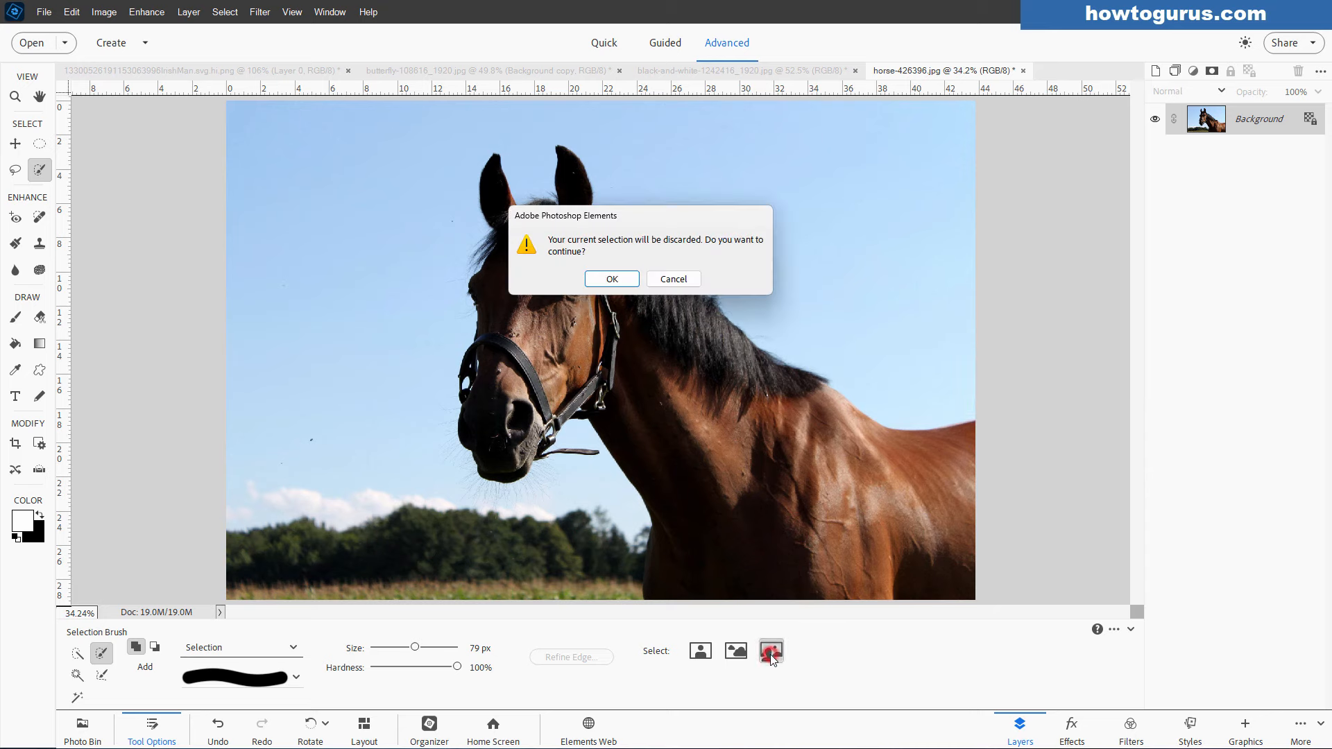
{"action": "key", "text": "Return"}
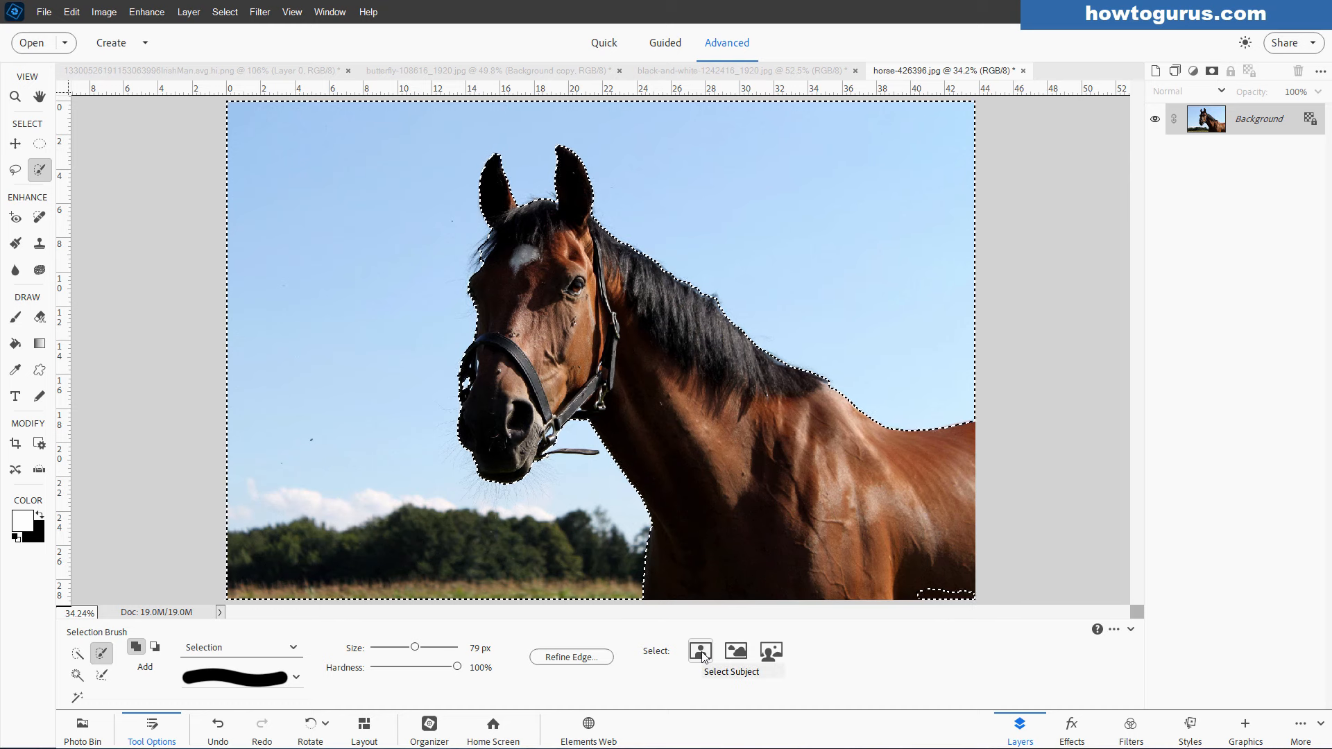
- Deselect the background and select the horse with Select Subject
{"action": "key", "text": "ctrl+d"}
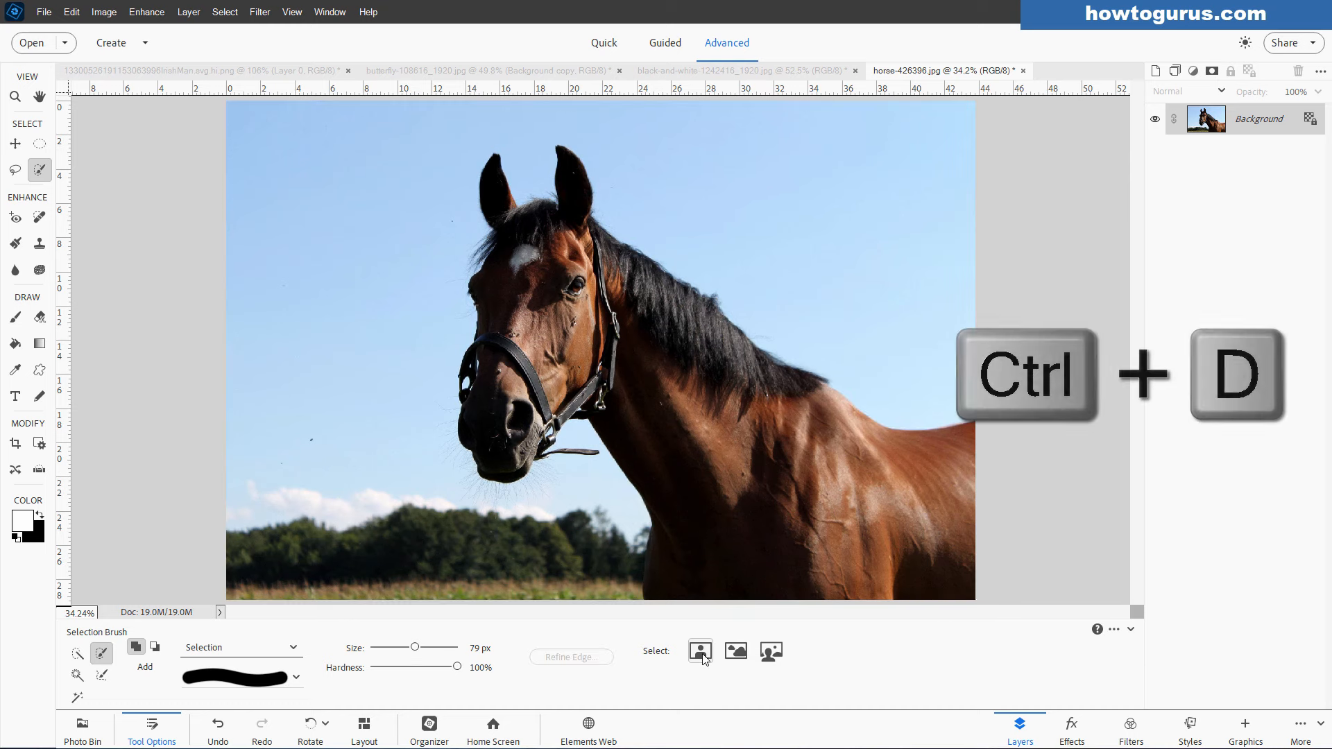
{"action": "left_click", "coordinate": [702, 655]}
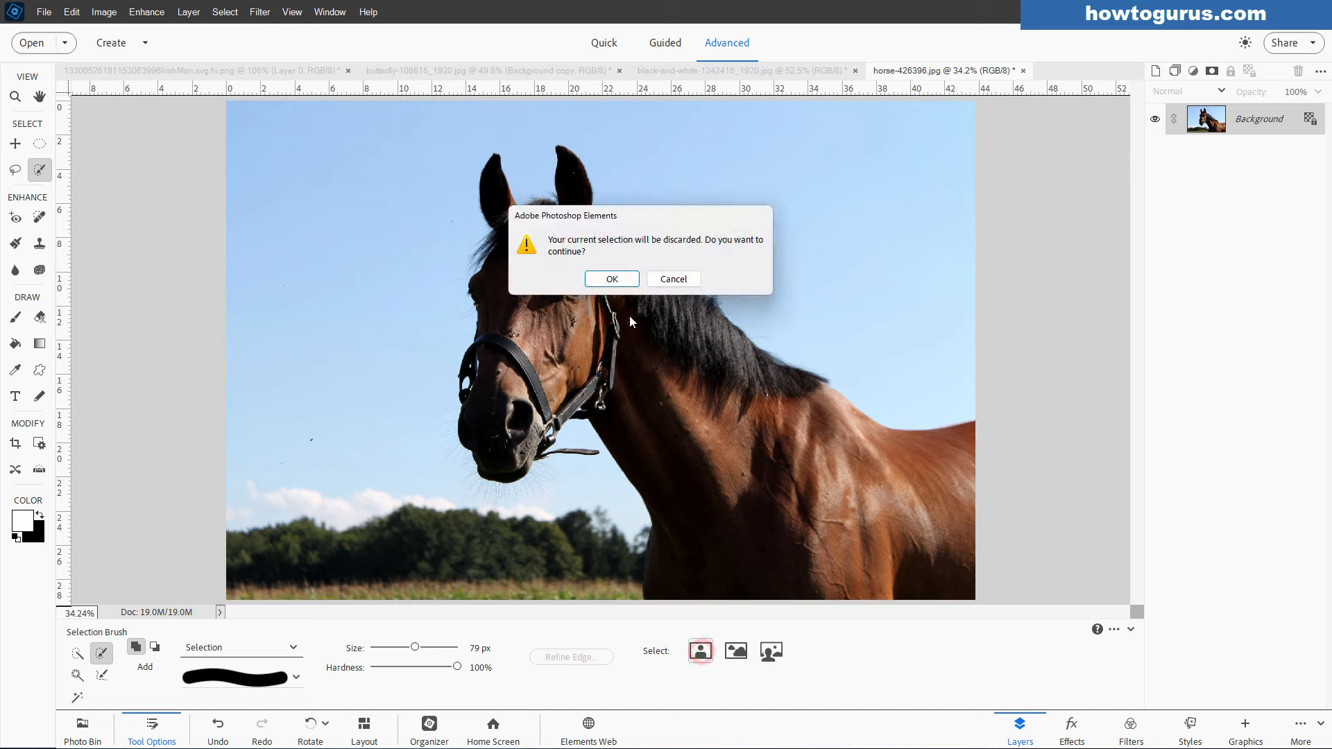
{"action": "left_click", "coordinate": [614, 280]}
- Invert the horse selection to cover the background, and deselect it
{"action": "left_click", "coordinate": [224, 12]}
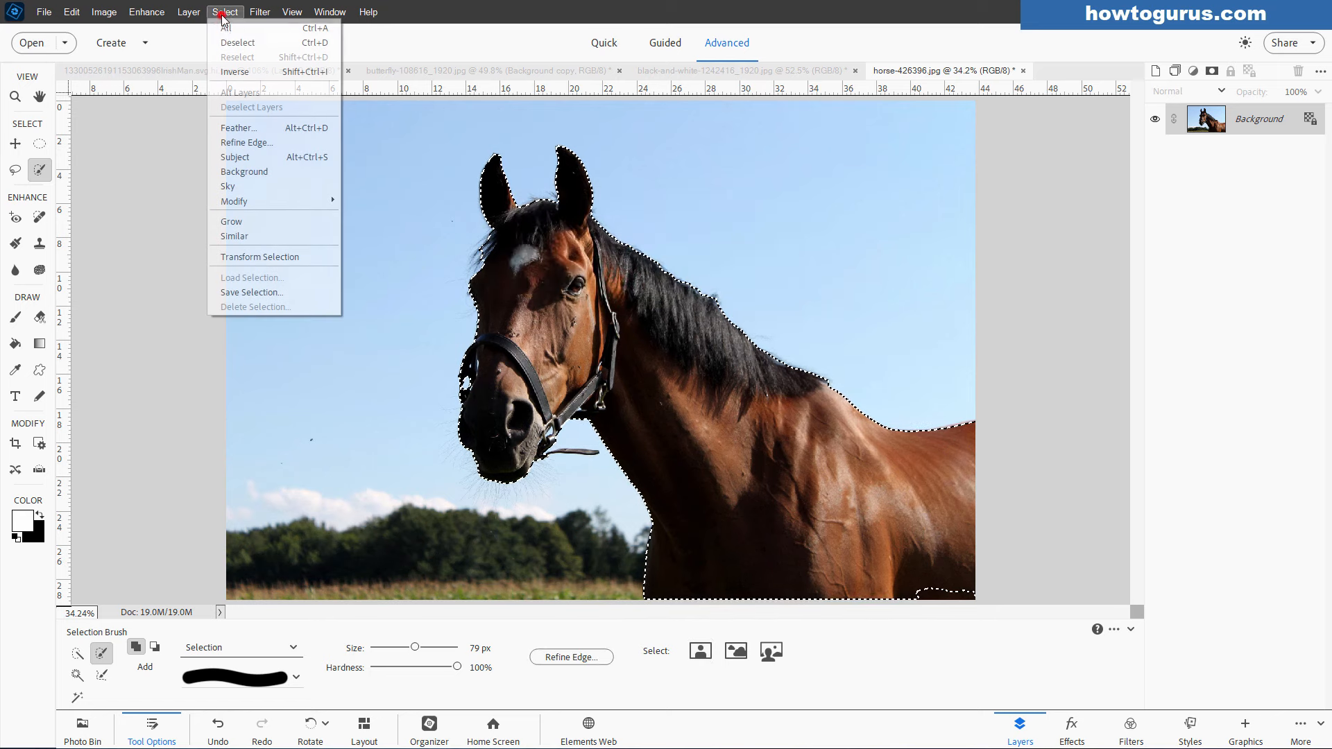
{"action": "left_click", "coordinate": [240, 67]}
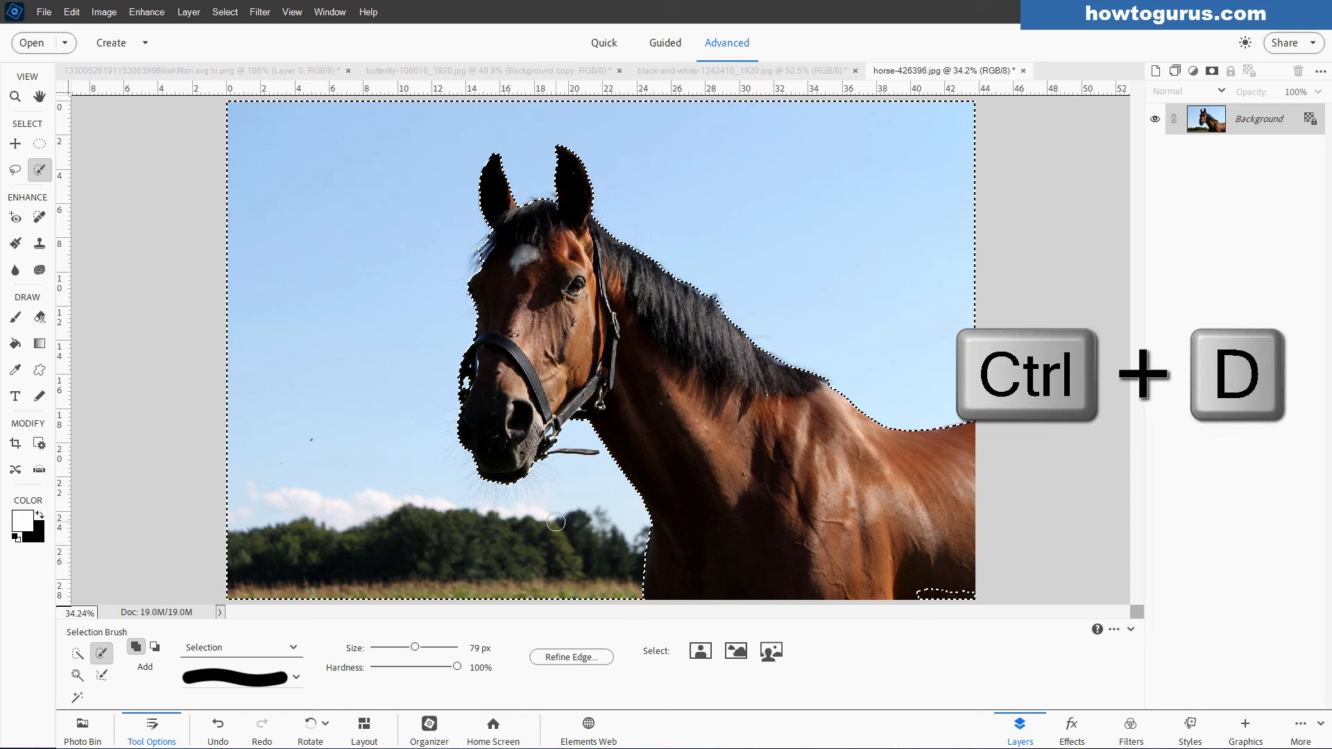
{"action": "key", "text": "ctrl+d"}
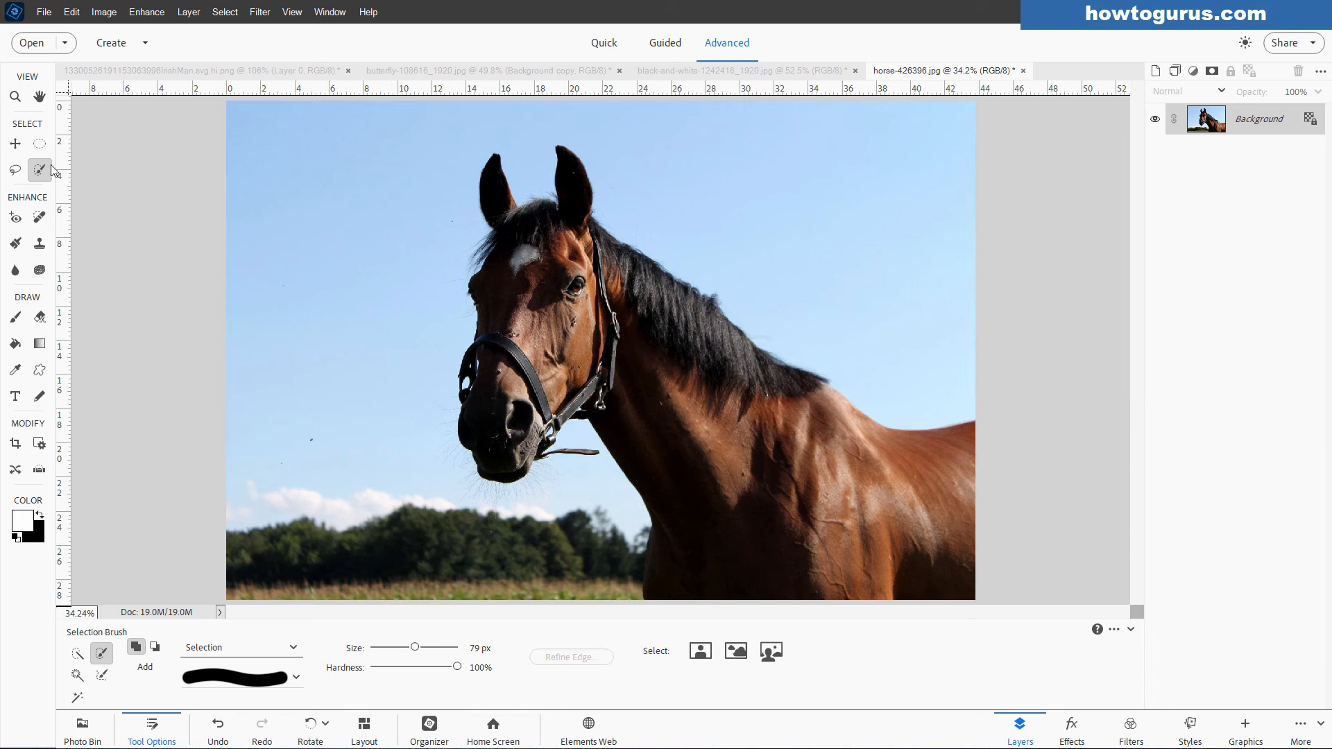
{"action": "left_click", "coordinate": [14, 170]}
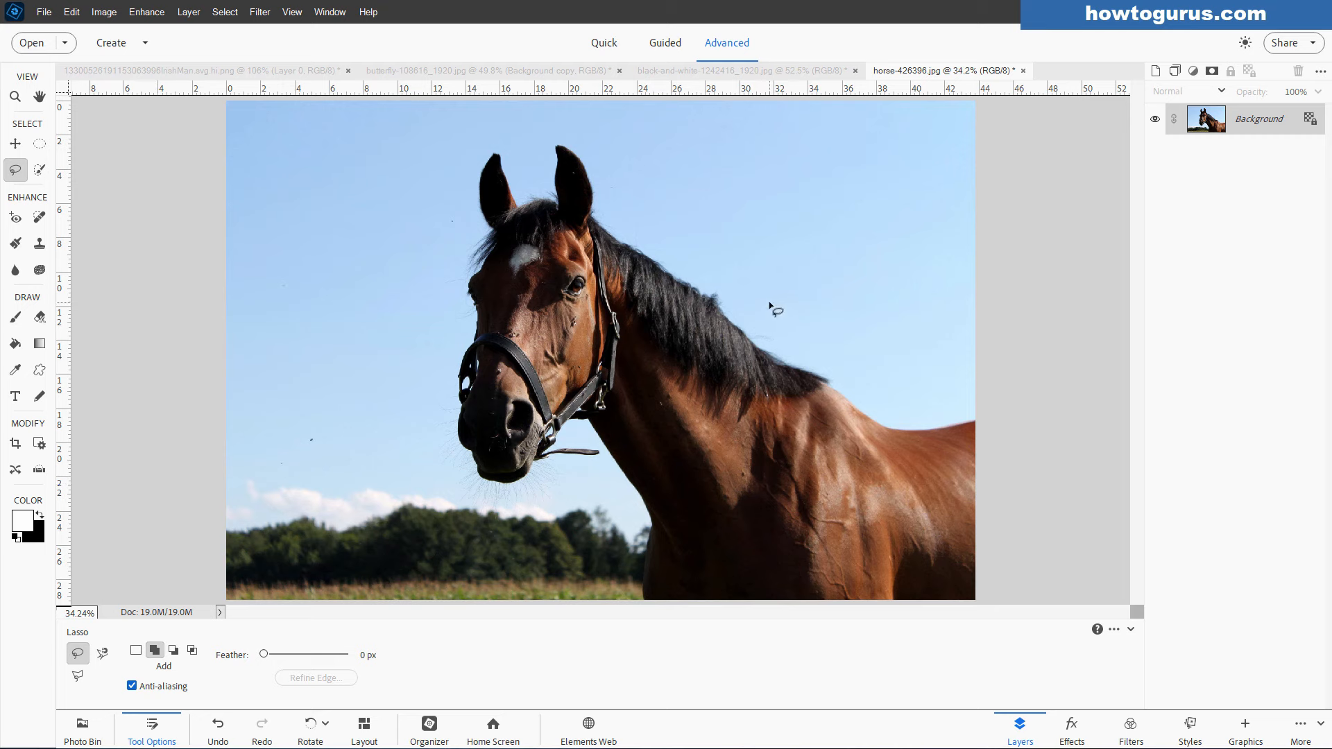
{"action": "left_click", "coordinate": [40, 170]}
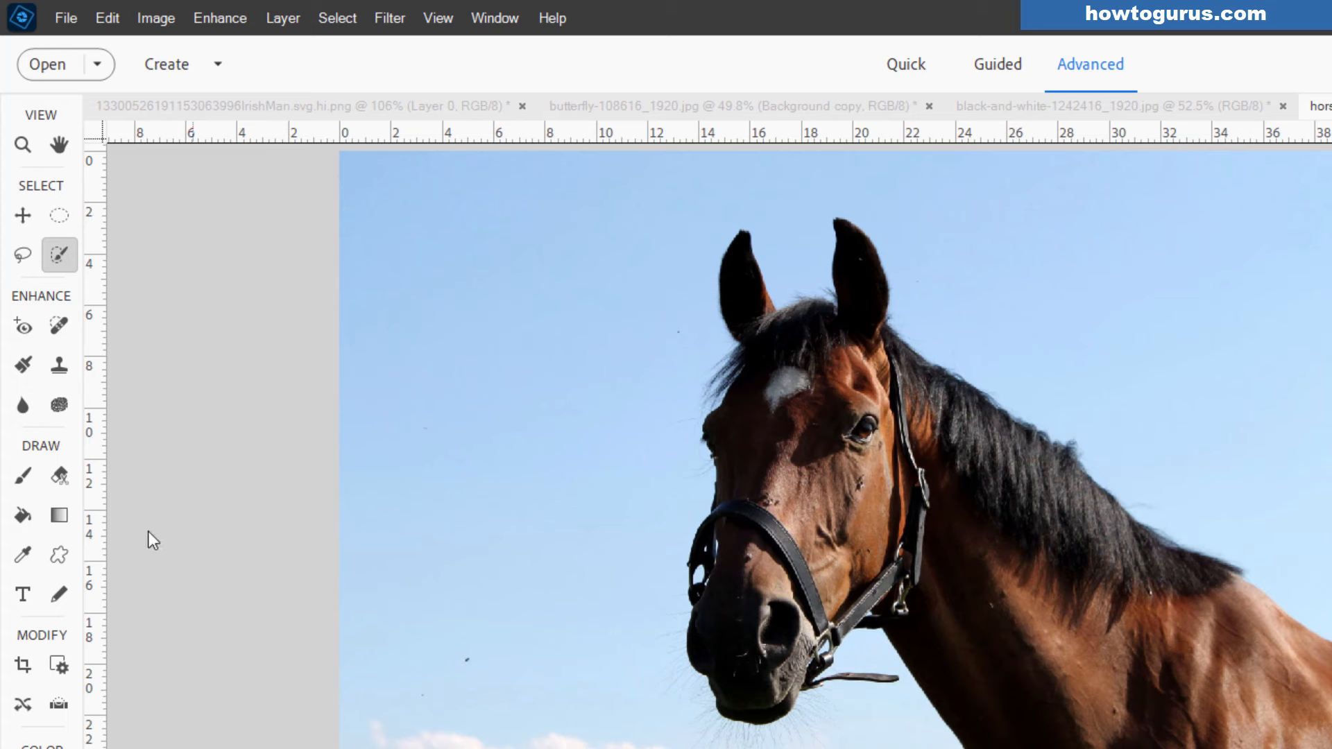
{"action": "left_click", "coordinate": [23, 254]}
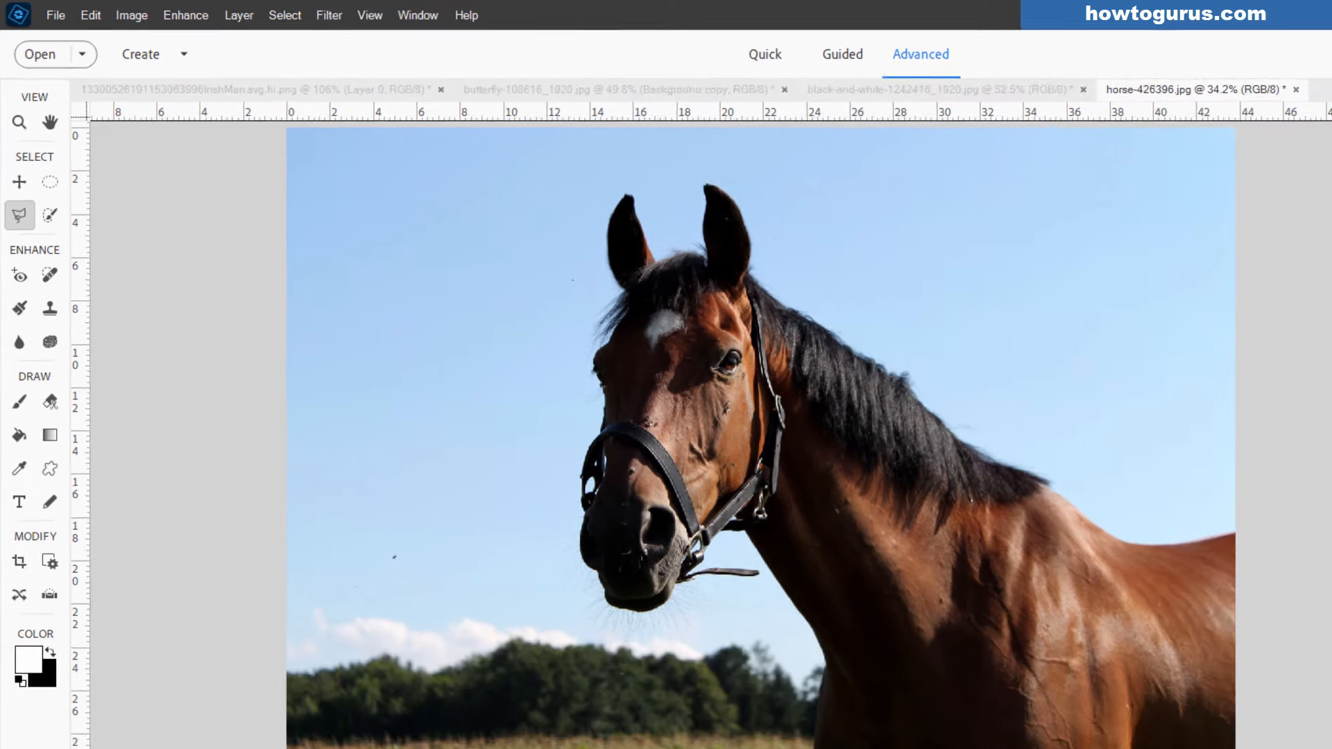
{"action": "key", "text": "v"}
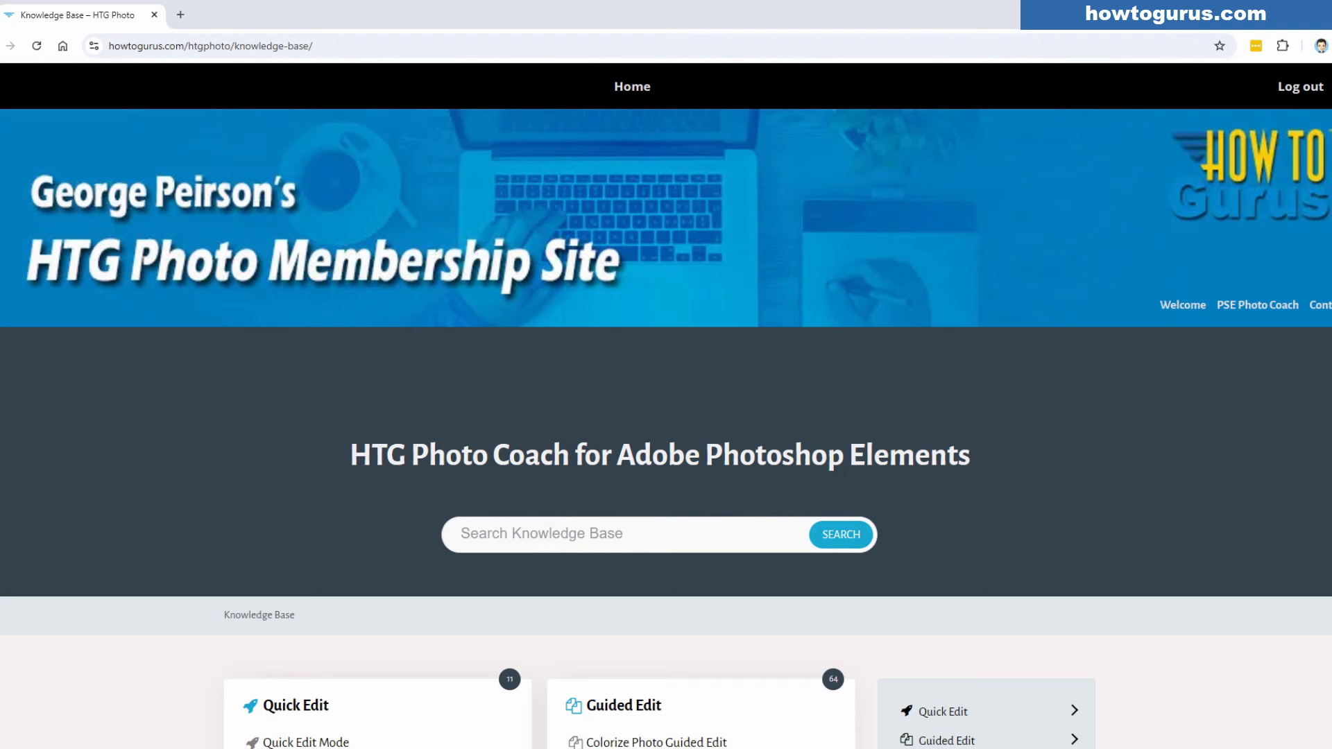
- Browse the HTG Photo knowledge base in the web browser and open its Lasso Tool article for reading
{"action": "scroll", "coordinate": [666, 410], "scroll_direction": "down", "scroll_amount": 7}
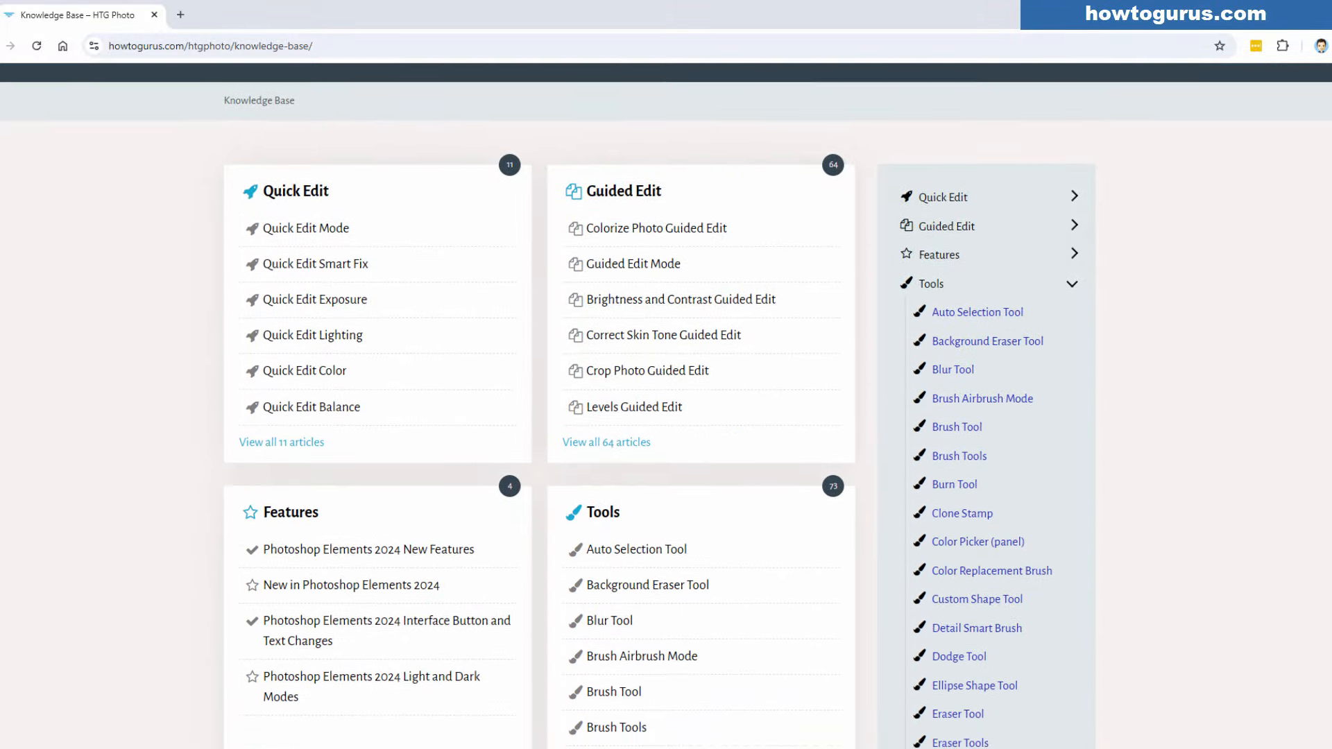
{"action": "scroll", "coordinate": [666, 409], "scroll_direction": "down", "scroll_amount": 7}
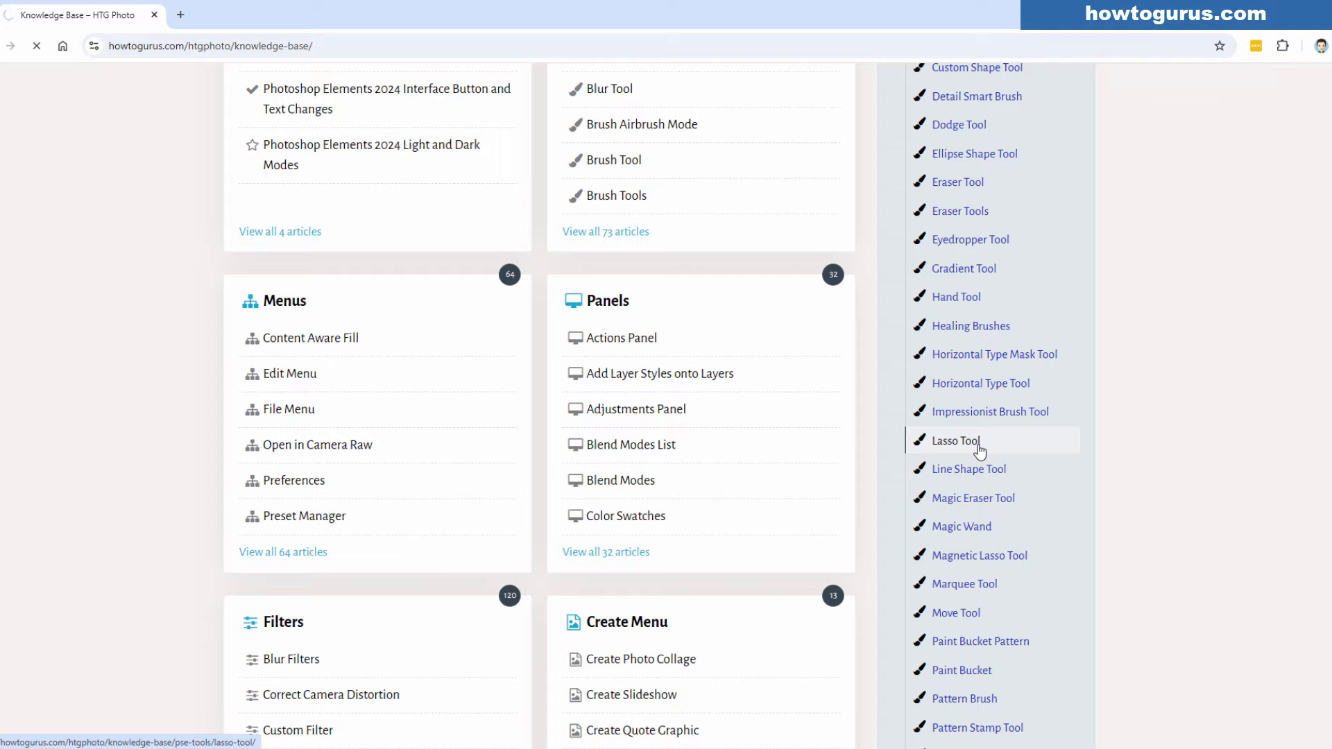
{"action": "scroll", "coordinate": [979, 451], "scroll_direction": "down", "scroll_amount": 7}
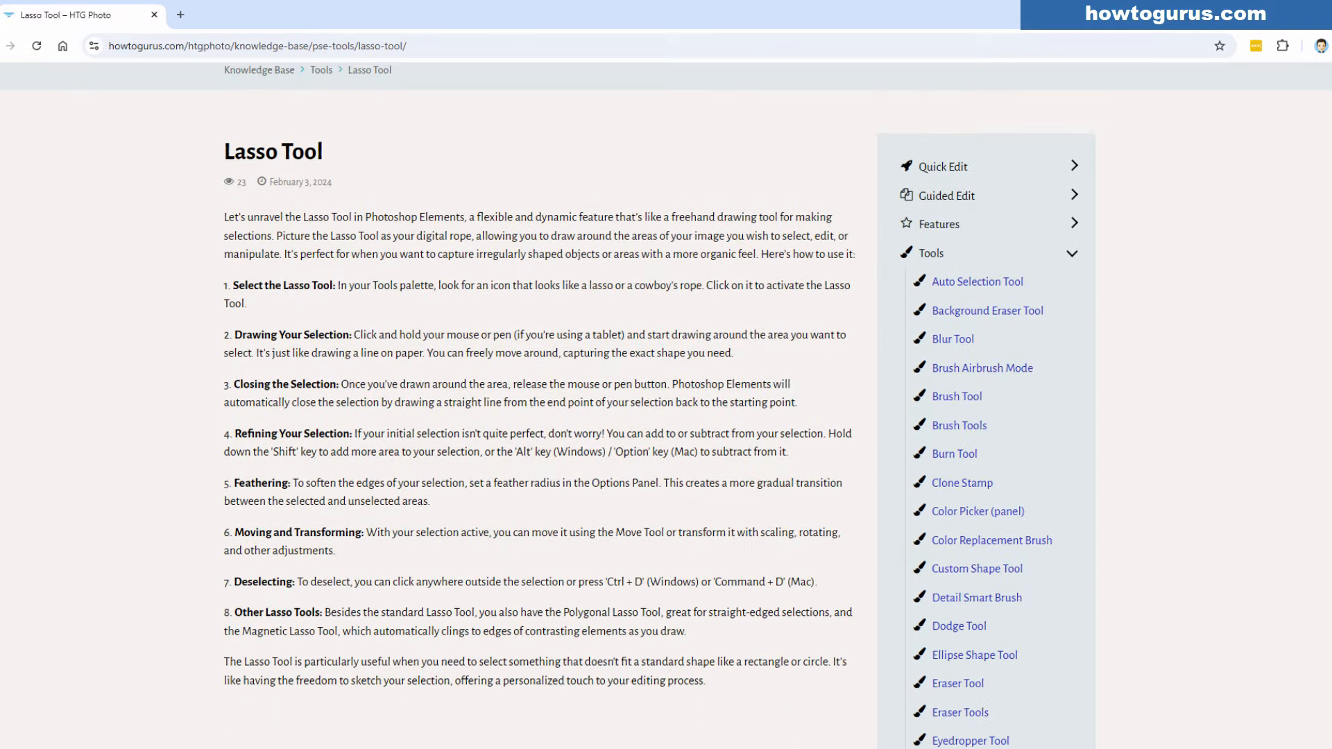